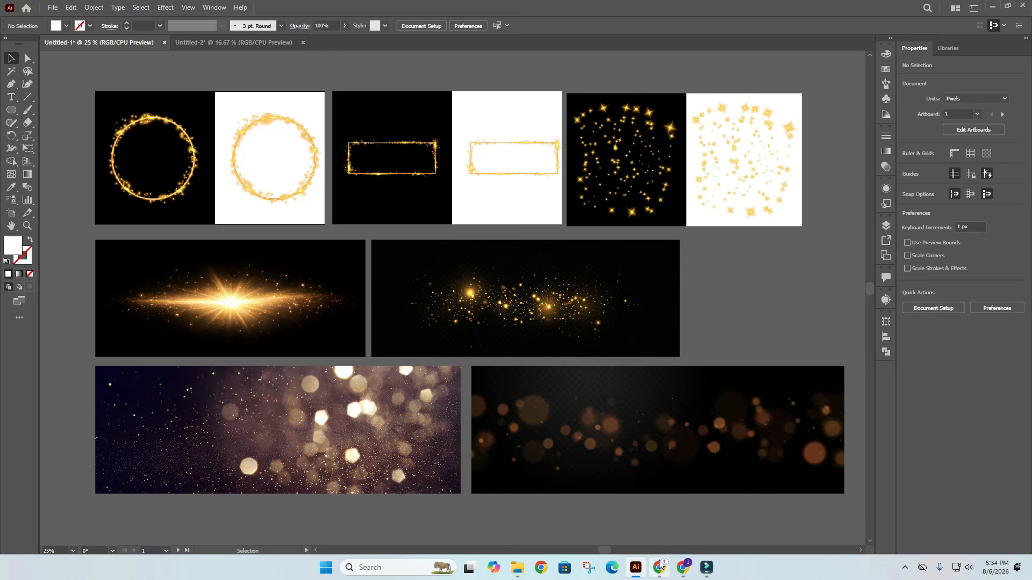
Switch to Chrome to view the Skill ITBD Facebook page, and return to the Illustrator artwork.
mouse_move(661, 565)
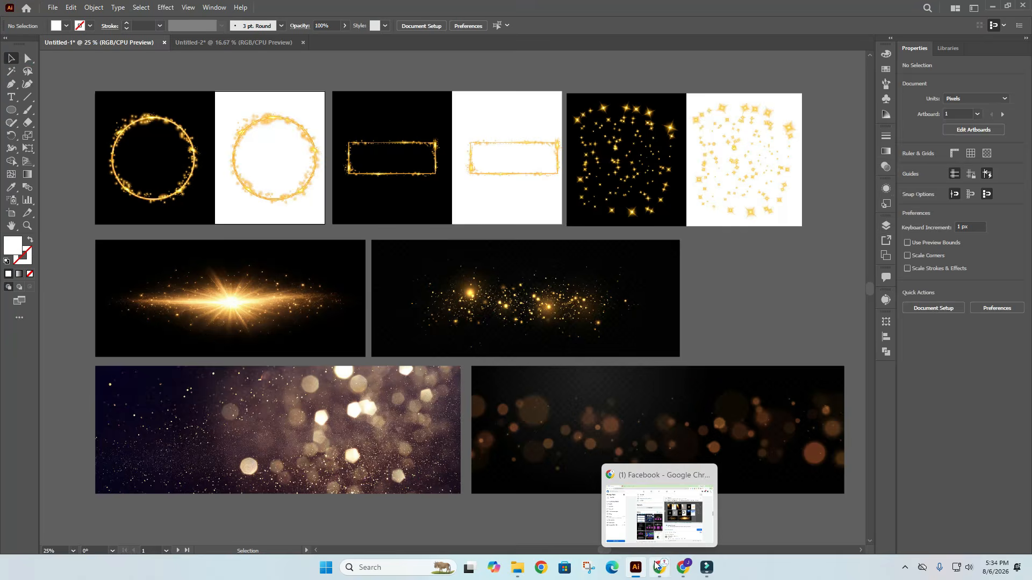
left_click(657, 566)
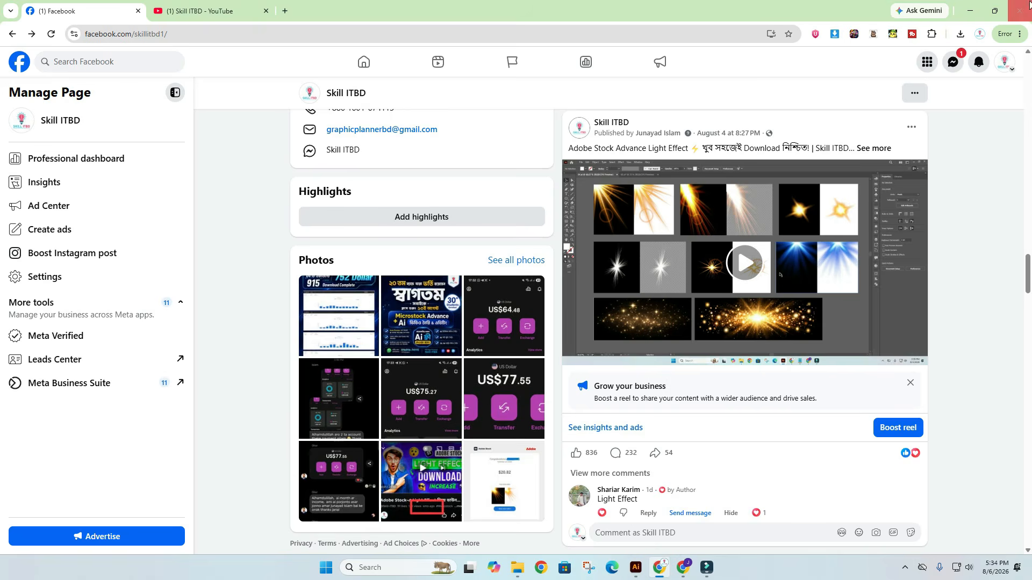
left_click(971, 11)
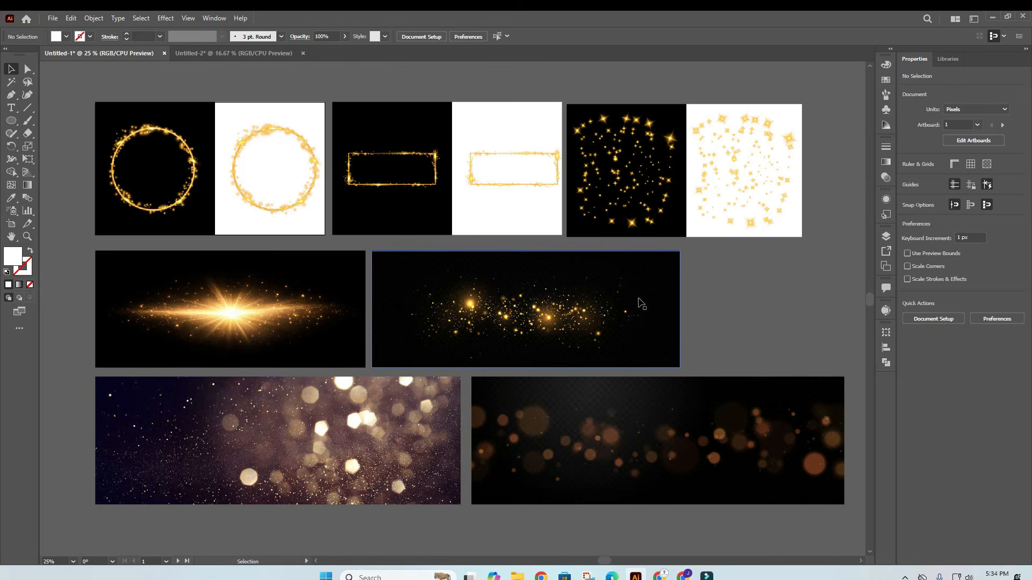
Inspect the star flare group on the black background in the Untitled-2 document.
left_click_drag(717, 303, 676, 278)
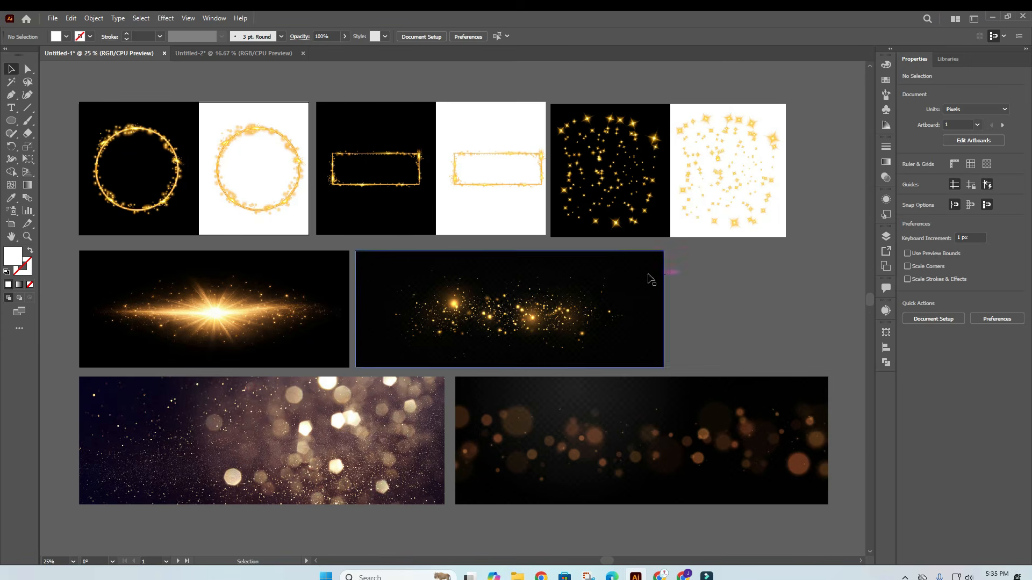
left_click(233, 53)
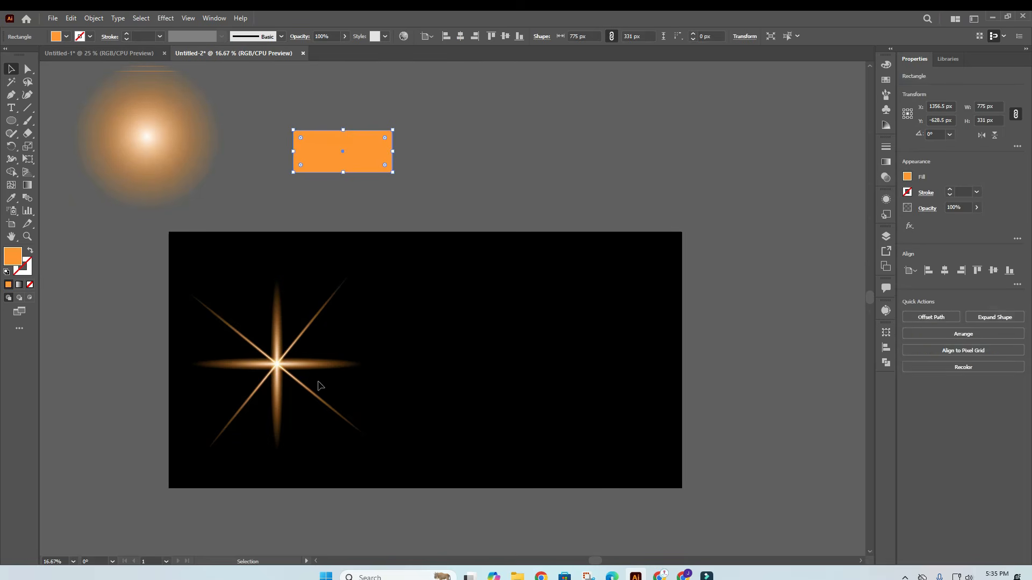
left_click(272, 374)
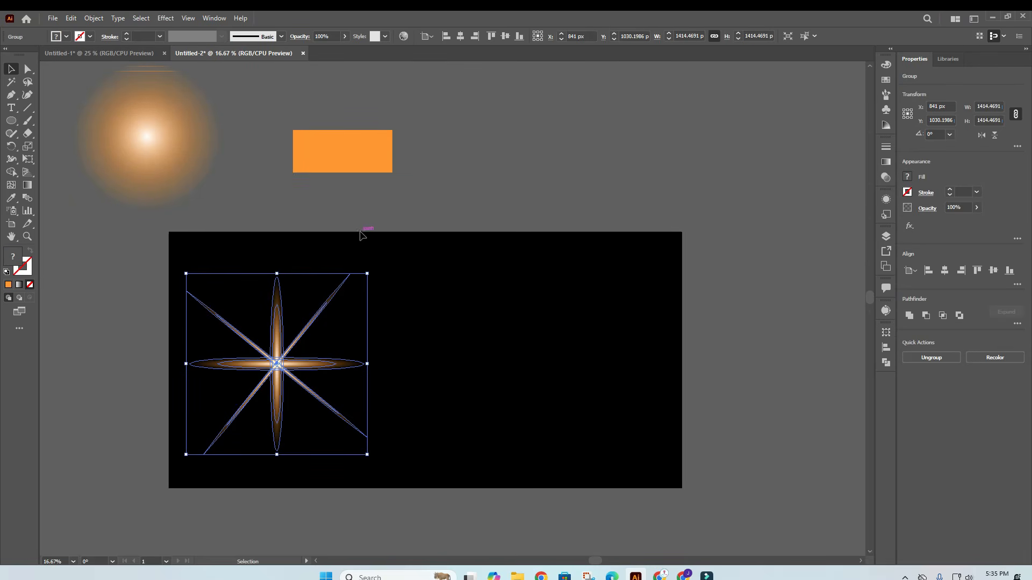
left_click(446, 172)
left_click(269, 344)
Examine the gold sparkle circle, rectangle frame and star samples in the Untitled-1 document.
left_click(133, 55)
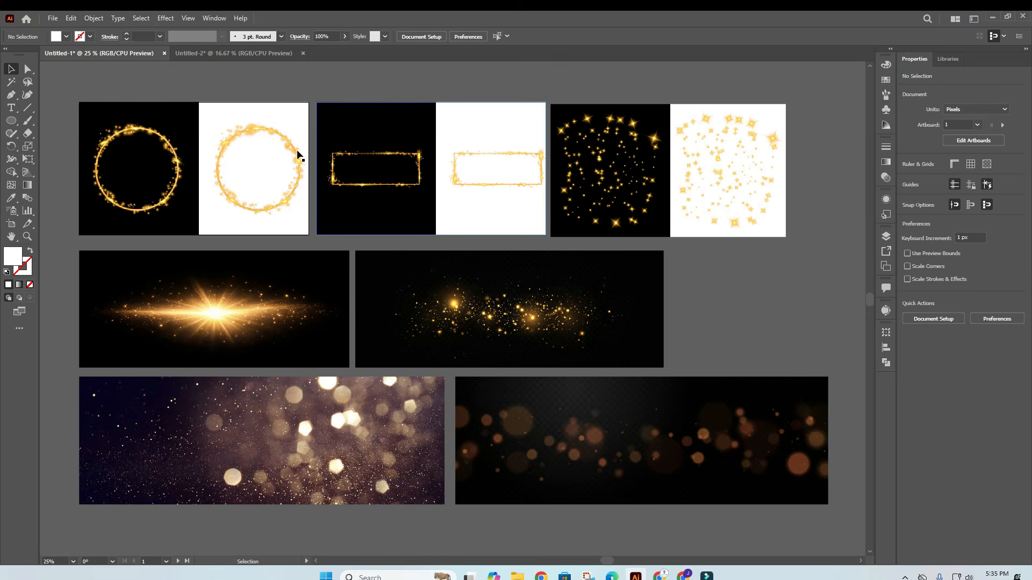
left_click(404, 188)
left_click_drag(404, 189, 511, 171)
left_click_drag(369, 152, 312, 116)
left_click_drag(574, 147, 510, 153)
left_click_drag(324, 113, 82, 232)
left_click_drag(491, 170, 530, 160)
left_click_drag(449, 181, 455, 166)
left_click_drag(428, 178, 438, 161)
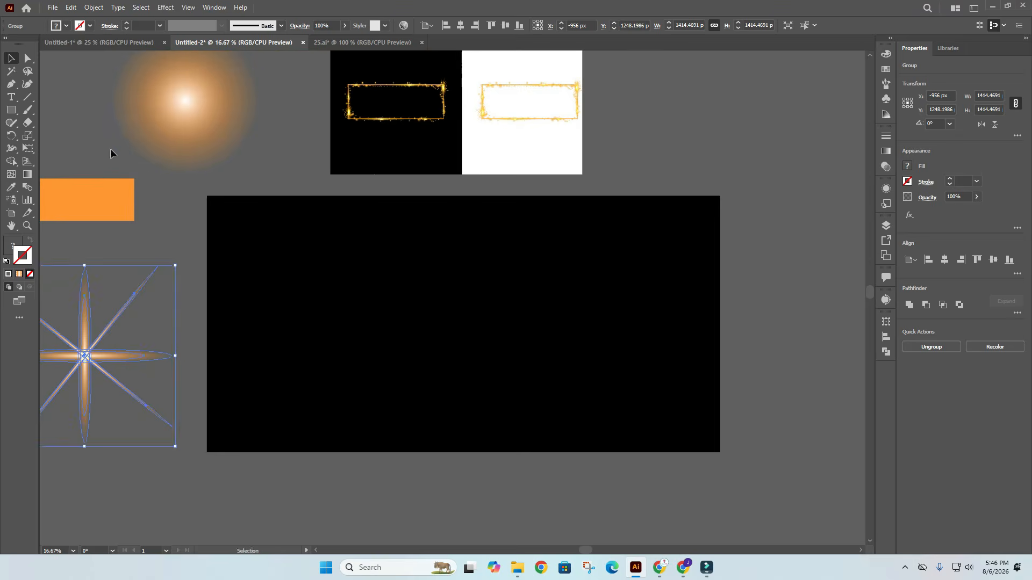
Draw a rectangle about 2256 by 961 px on the black background and give it a white 34 pt stroke.
left_click(11, 109)
left_click_drag(288, 261, 577, 383)
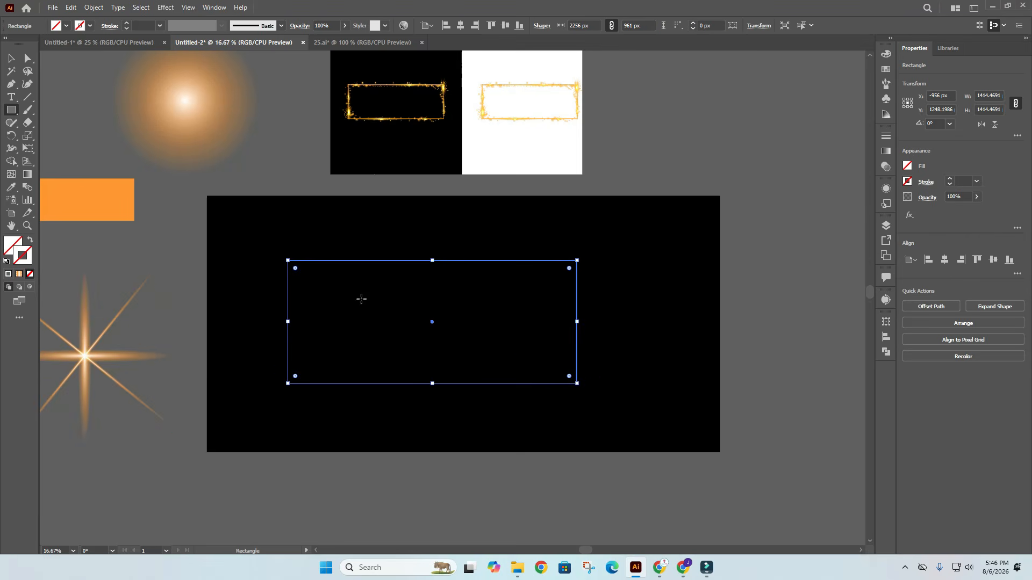
left_click(89, 25)
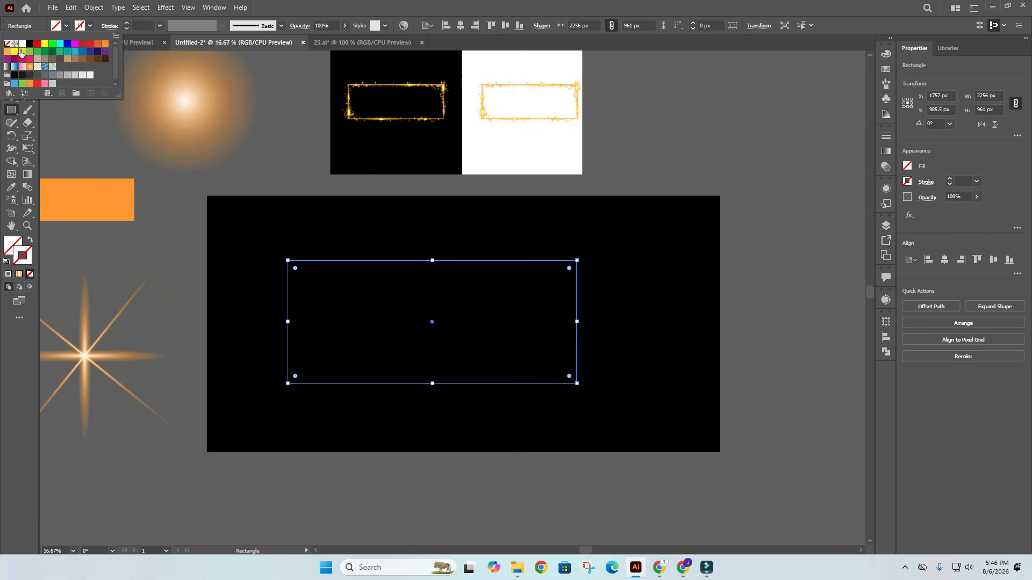
left_click(22, 44)
left_click(138, 25)
scroll(137, 24, "up", 18)
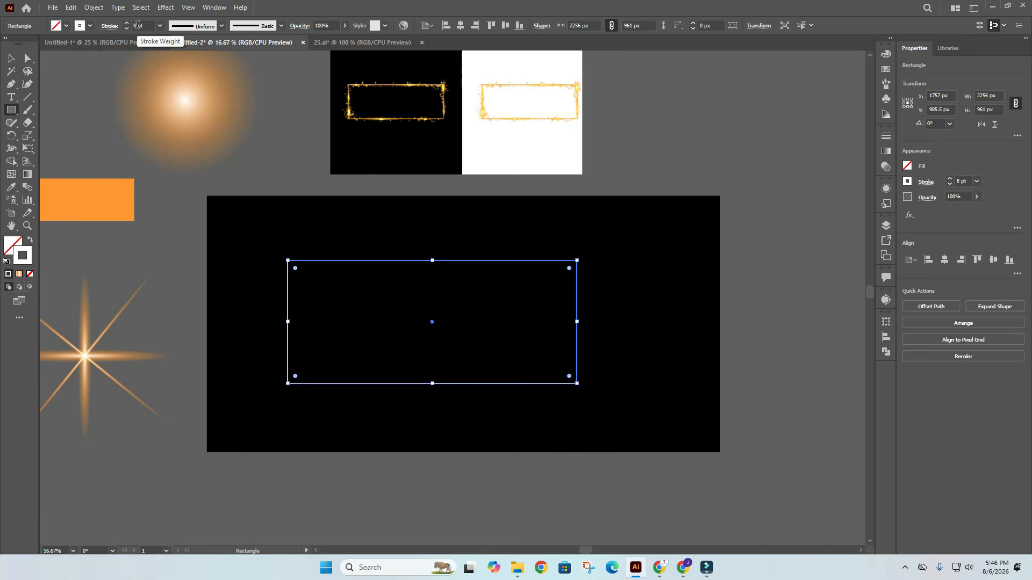
scroll(137, 25, "up", 15)
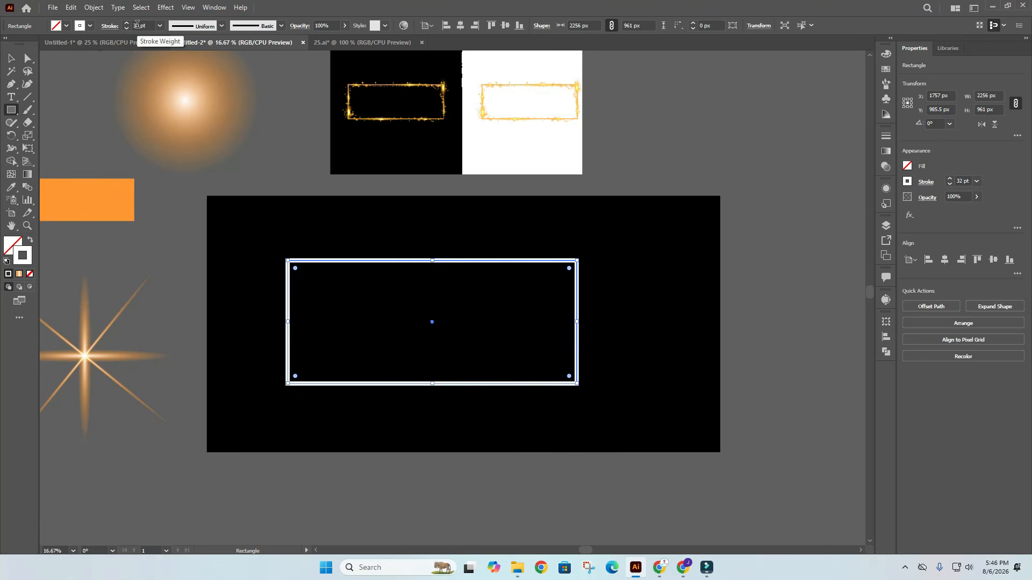
left_click(11, 58)
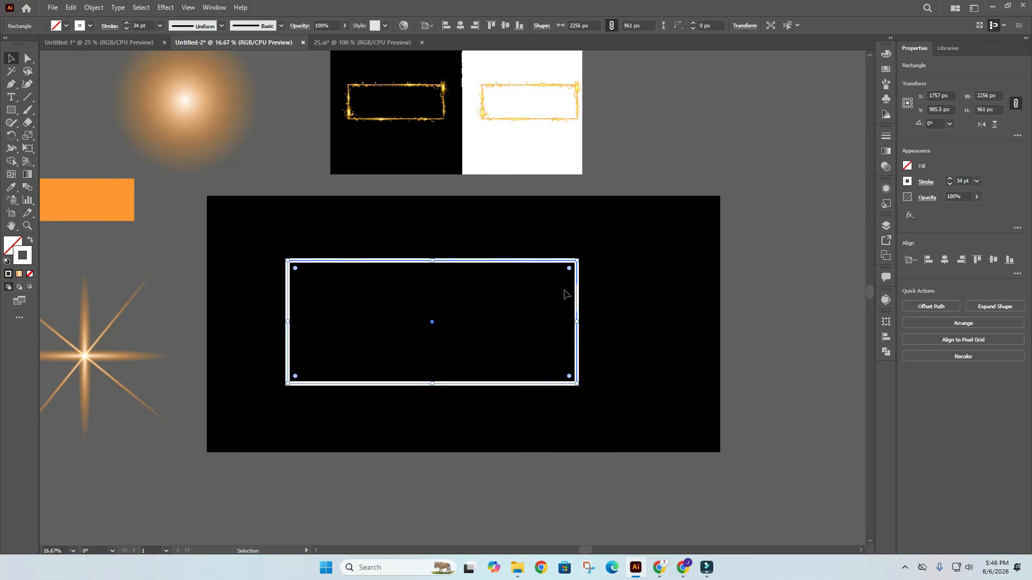
Apply the linear gradient to the rectangle's stroke and remove its middle colour stops.
scroll(510, 268, "up", 3)
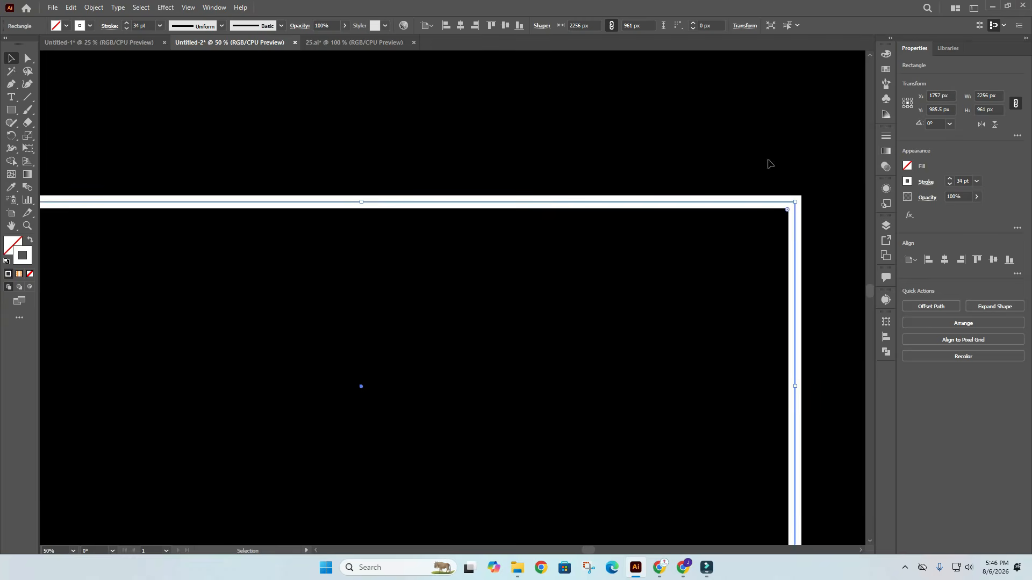
left_click(887, 151)
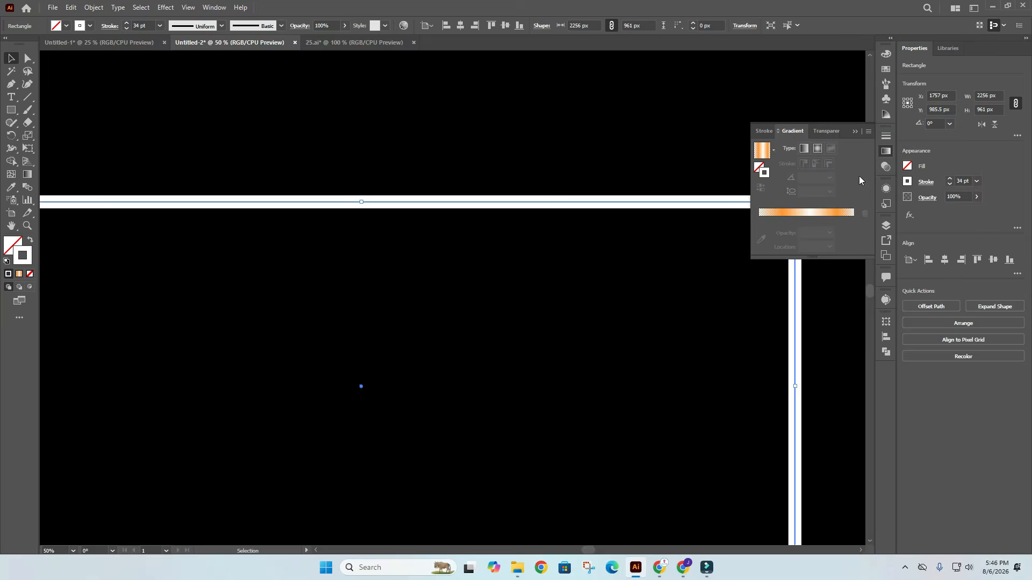
left_click(801, 212)
mouse_move(782, 234)
left_mouse_down()
mouse_move(786, 265)
mouse_move(840, 268)
left_mouse_up()
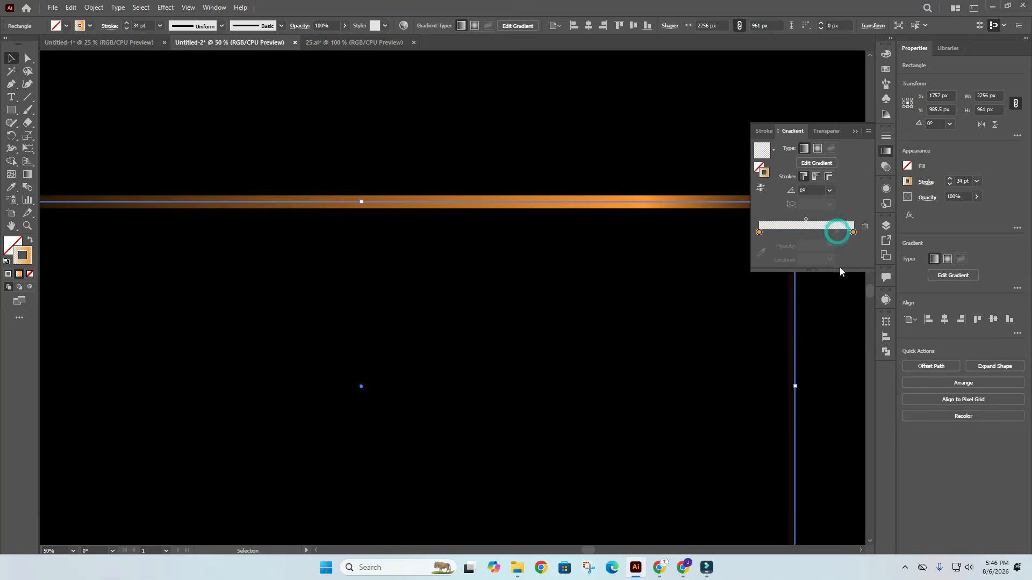
Set the opacity of both end stops of the stroke gradient to 100%.
double_click(759, 233)
left_click(823, 235)
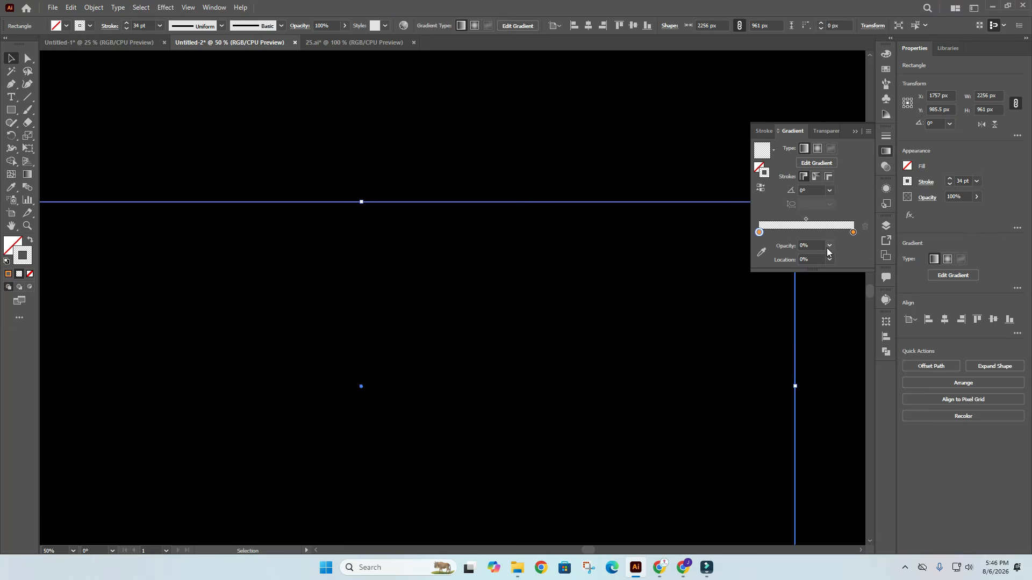
left_click(828, 247)
left_click(841, 371)
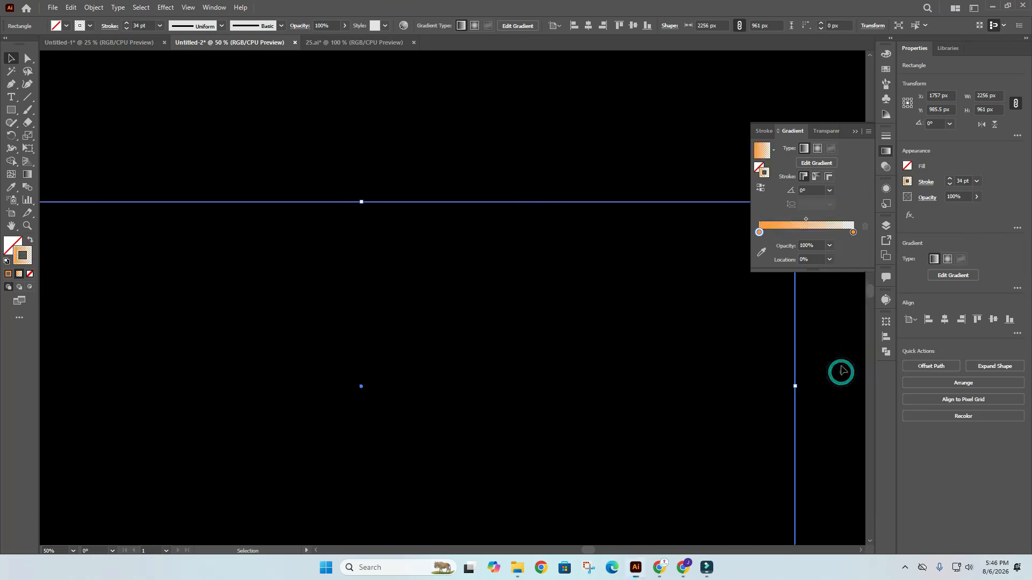
left_click(854, 232)
left_click(830, 246)
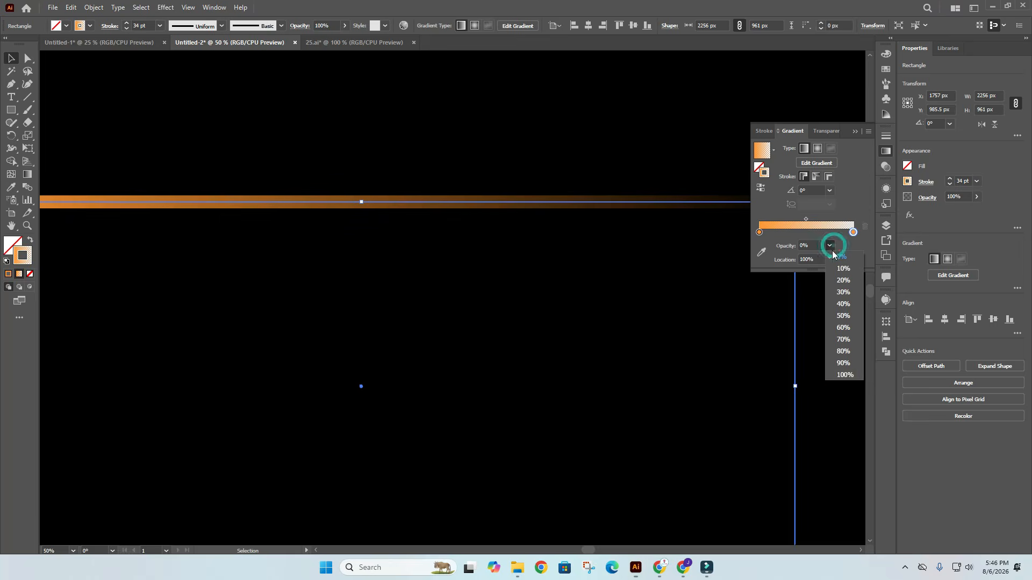
left_click(839, 375)
Place a white colour stop near the middle of the stroke gradient, at about 52%.
scroll(773, 261, "down", 1)
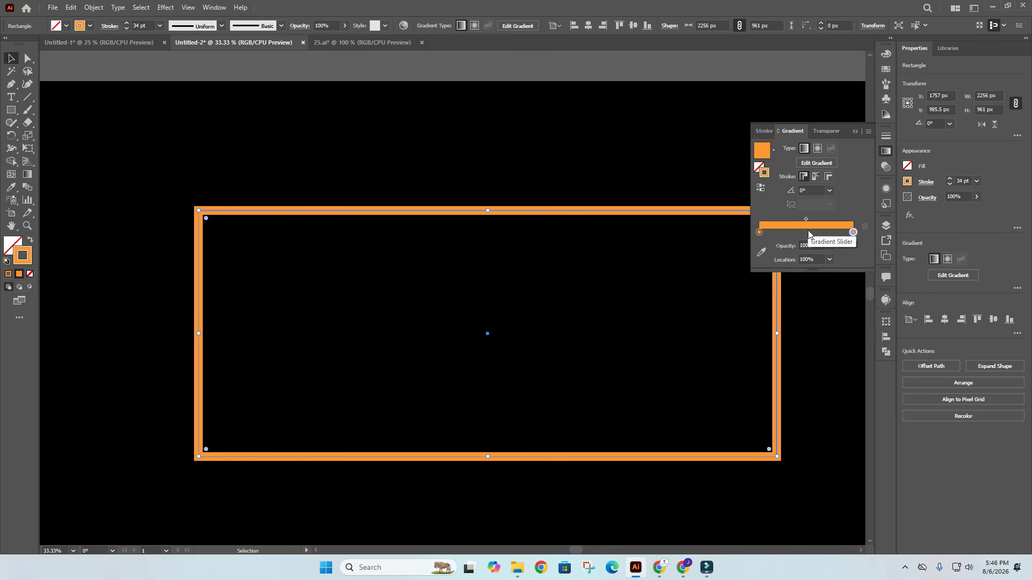
left_click(808, 232)
left_click_drag(809, 232, 810, 242)
left_click(730, 266)
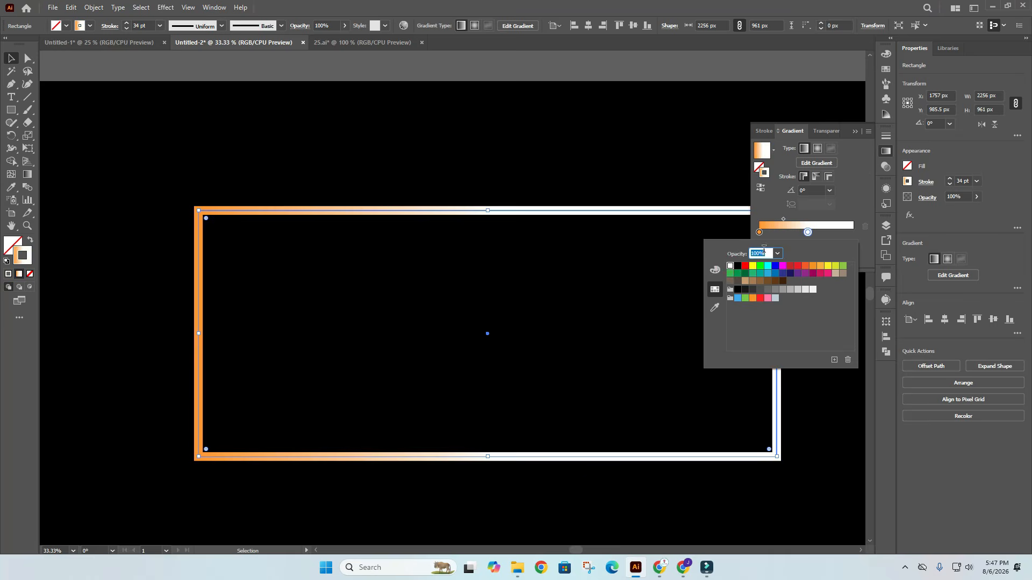
left_click(849, 190)
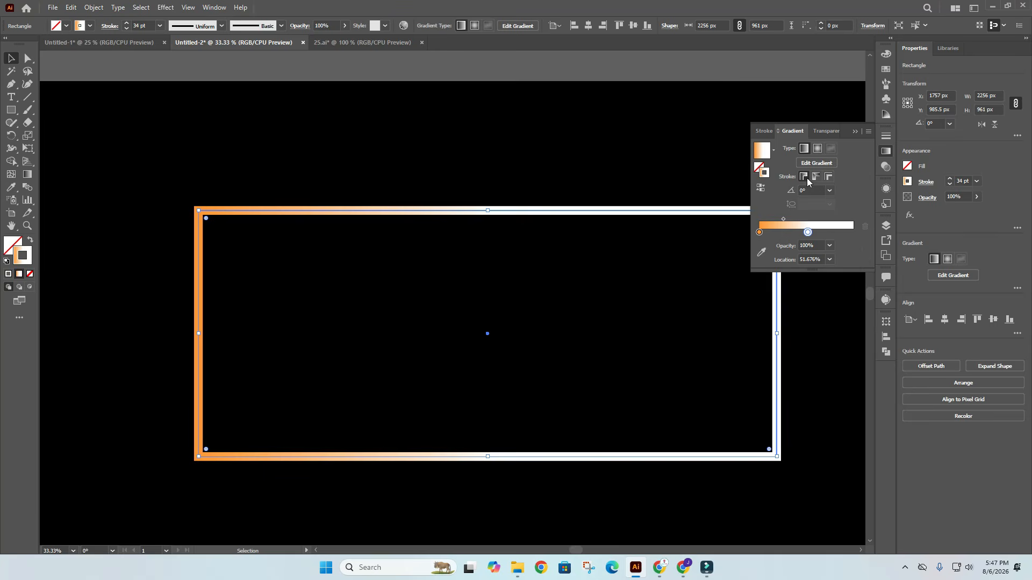
Apply the gradient across the stroke and arrange orange stops on both sides of the white stop at about 56%.
left_click(830, 176)
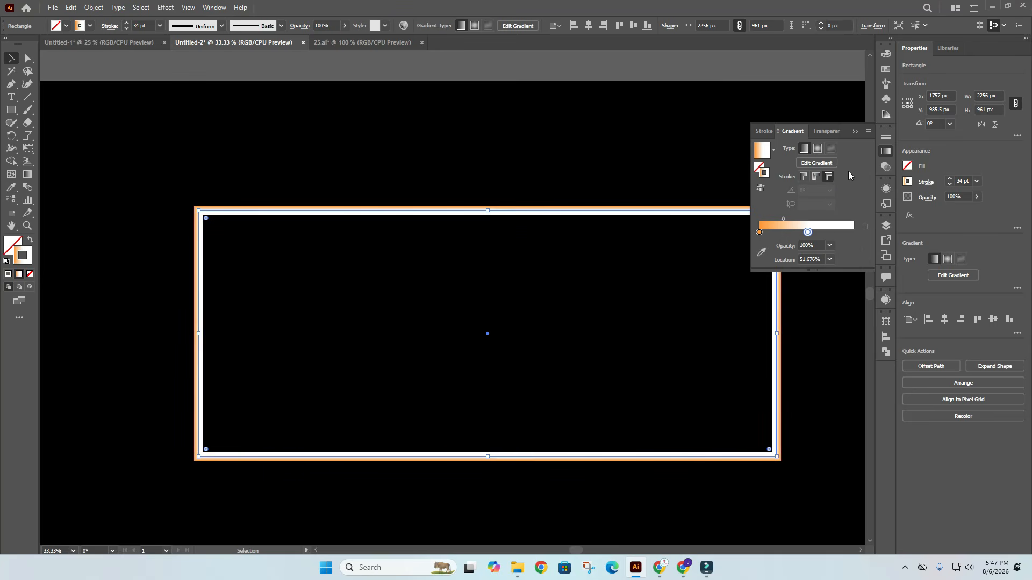
left_click(759, 232)
mouse_move(760, 232)
left_mouse_down()
mouse_move(859, 230)
mouse_move(832, 232)
left_mouse_up()
left_click_drag(762, 237, 813, 233)
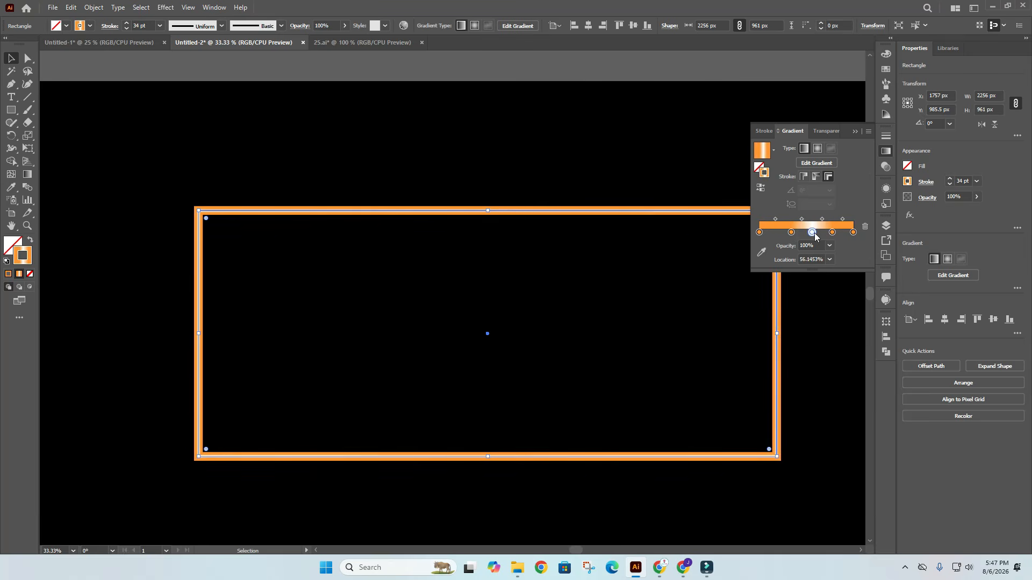
Set the opacity of the first and last gradient stops to 0% and deselect the frame.
left_click(759, 233)
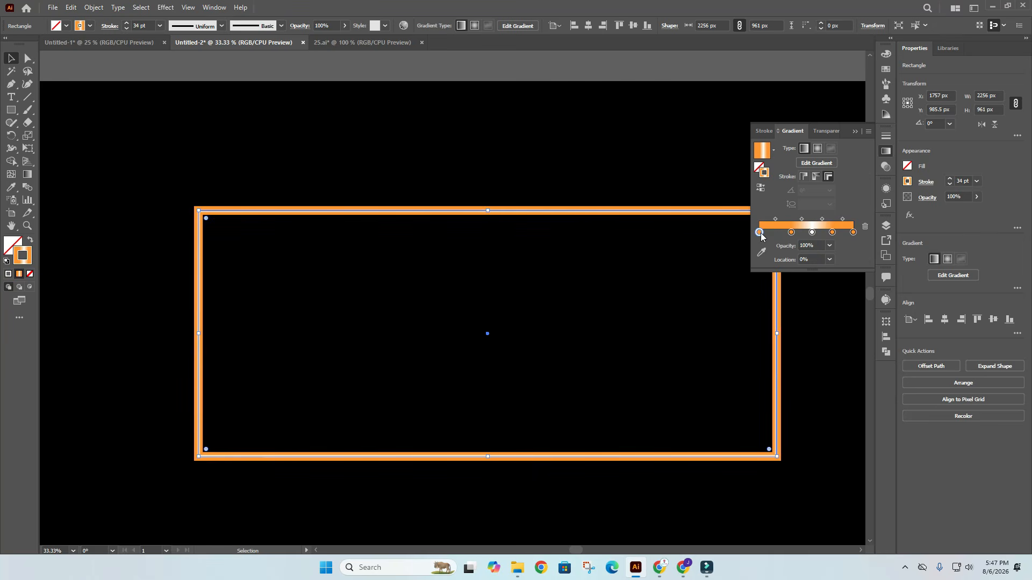
left_click(830, 246)
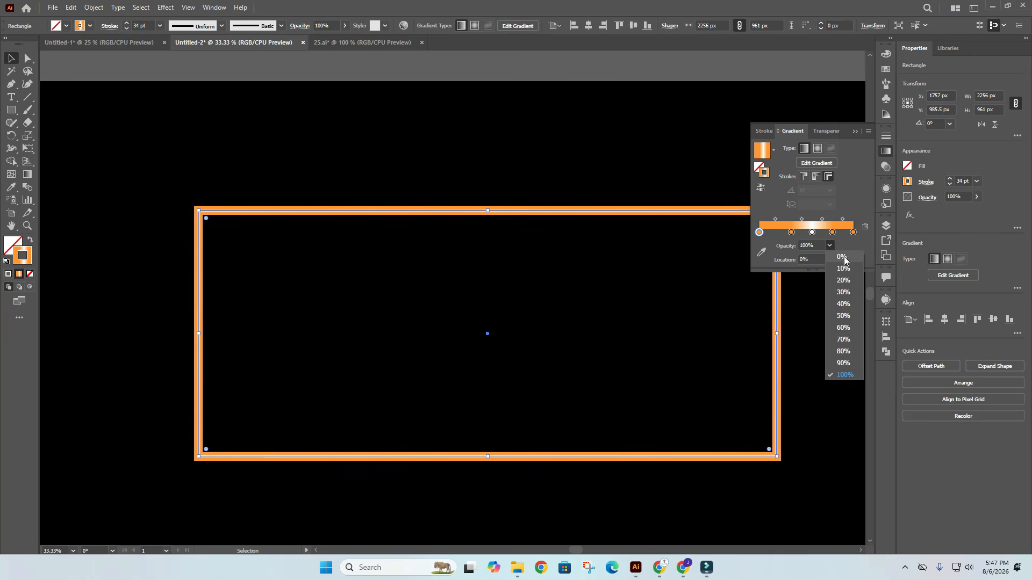
left_click(843, 258)
left_click(853, 232)
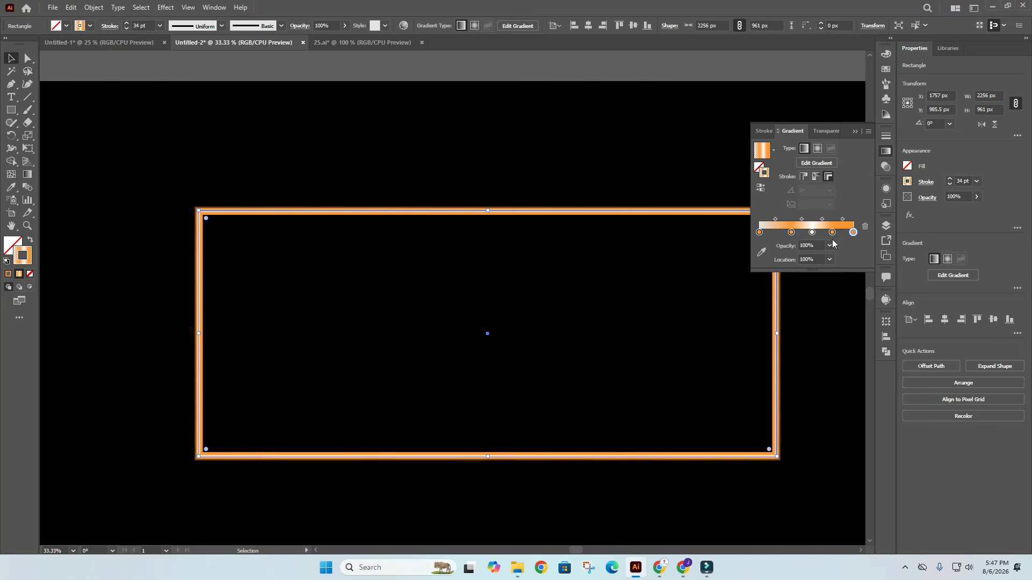
left_click(829, 246)
left_click(839, 260)
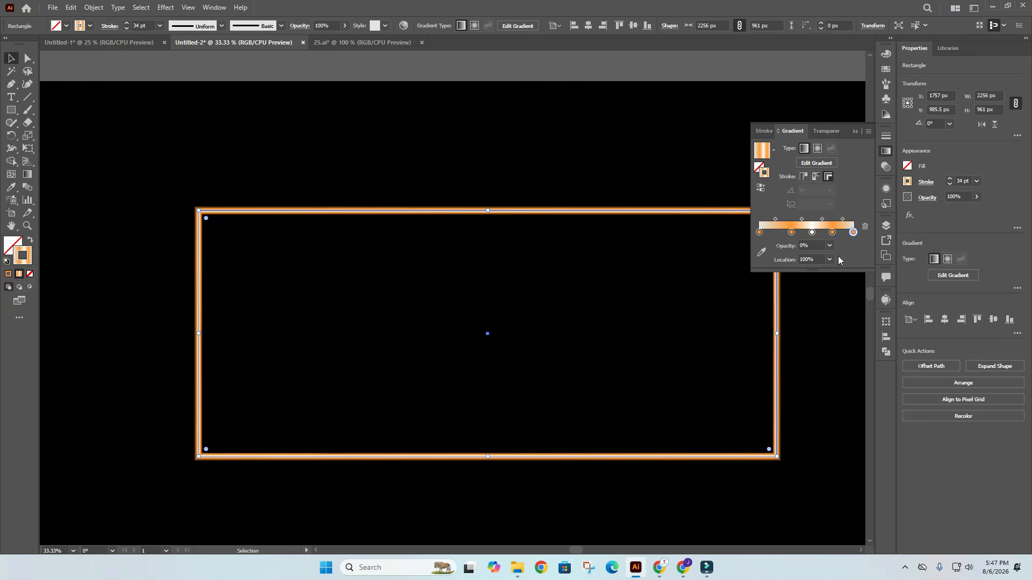
left_click(656, 181)
Inspect the frame's glowing stroke up close and compare it with the gold sparkle rectangle sample above.
scroll(606, 218, "up", 4)
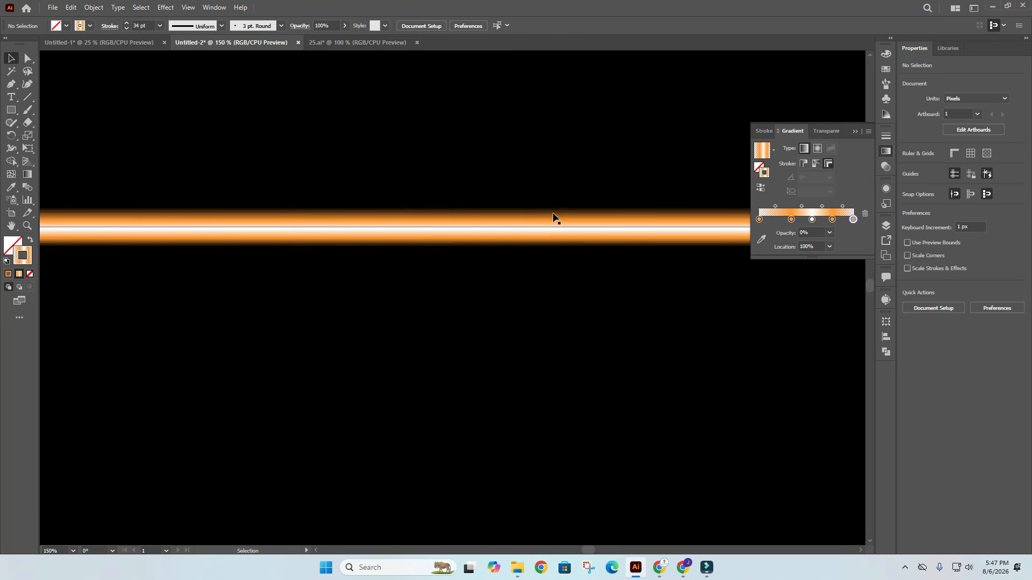
scroll(554, 215, "down", 1)
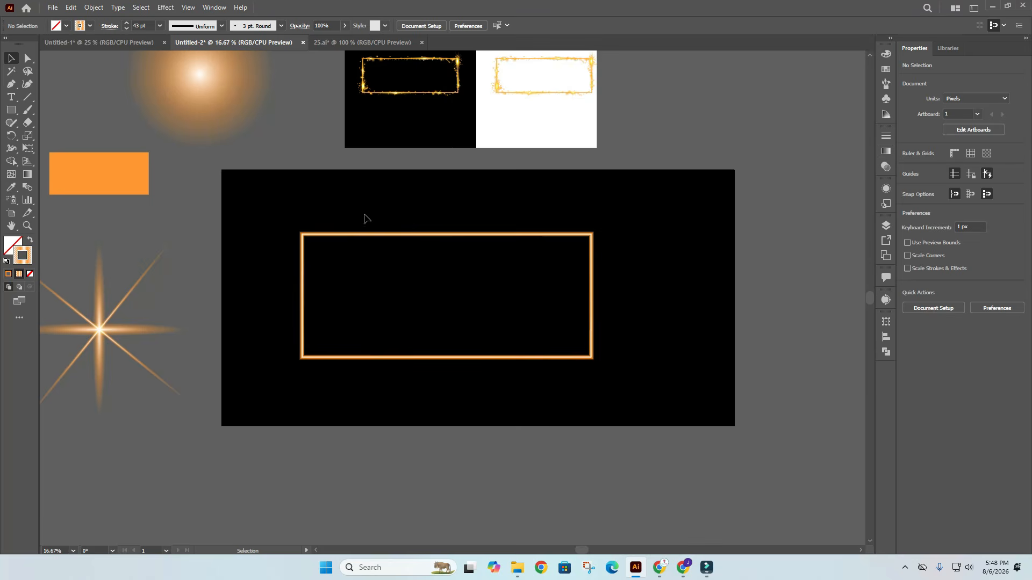
left_click_drag(429, 163, 476, 160)
scroll(392, 110, "up", 3)
scroll(440, 156, "down", 1)
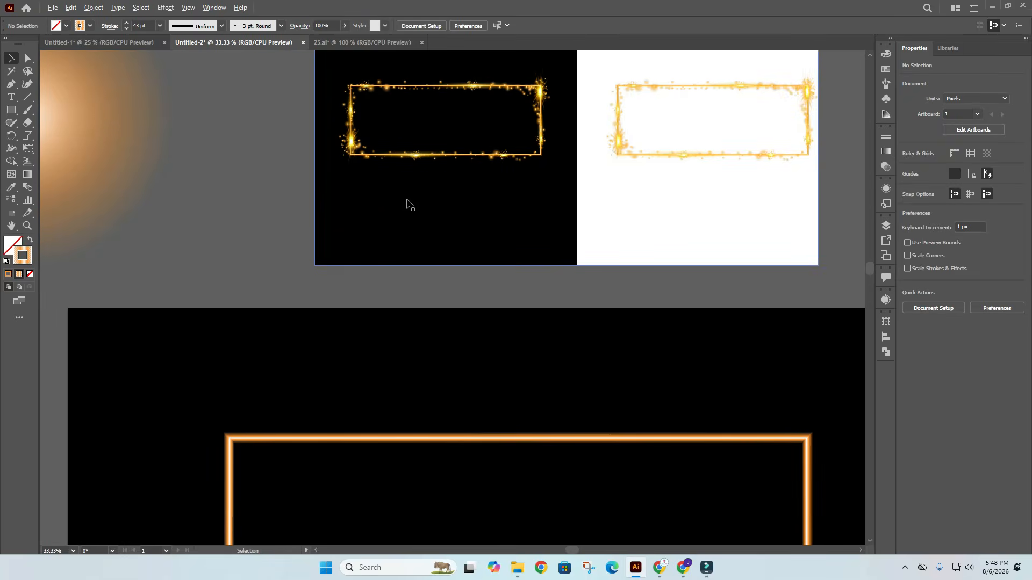
scroll(370, 226, "down", 1)
left_click_drag(299, 248, 376, 154)
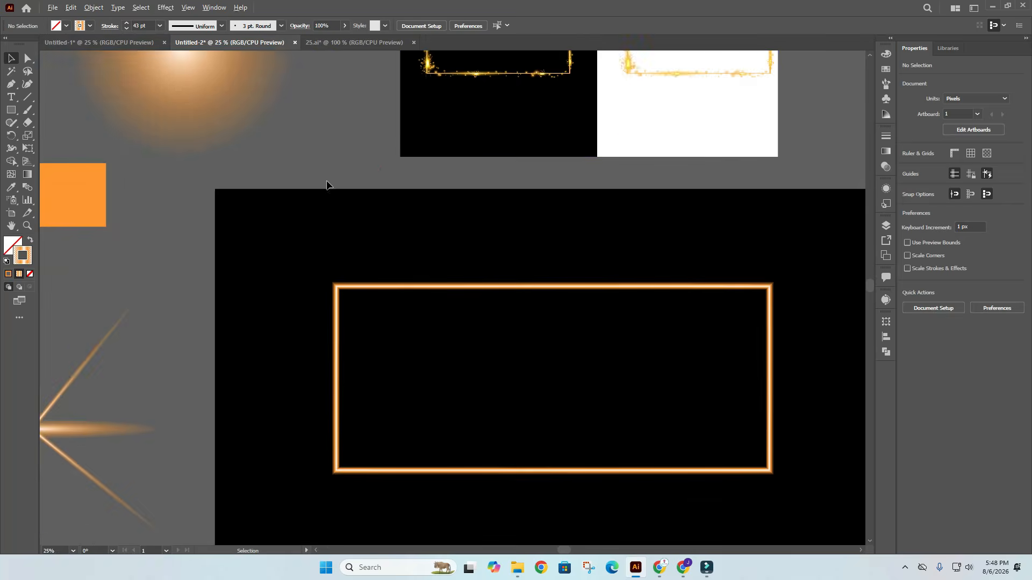
scroll(377, 197, "down", 1)
left_click_drag(377, 197, 353, 183)
Build a denser star burst about 786 px wide from scaled, rotated copies of the star flare and place it beside the glowing frame.
left_click_drag(106, 333, 240, 439)
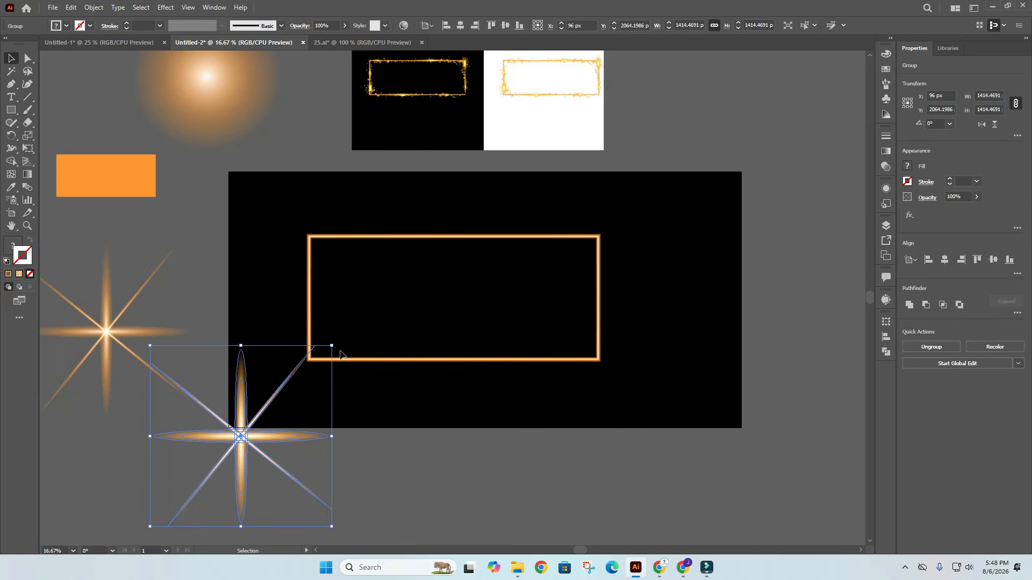
left_click_drag(336, 344, 347, 412)
left_click_drag(347, 329, 307, 353)
left_click(336, 501)
left_click_drag(336, 480, 348, 408)
left_click_drag(348, 370, 764, 274)
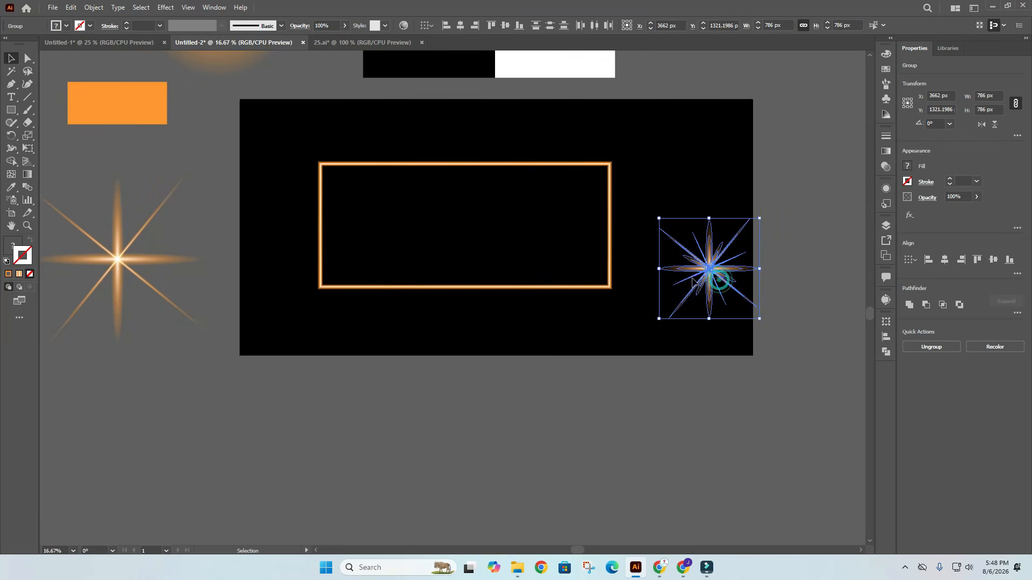
left_click(787, 310)
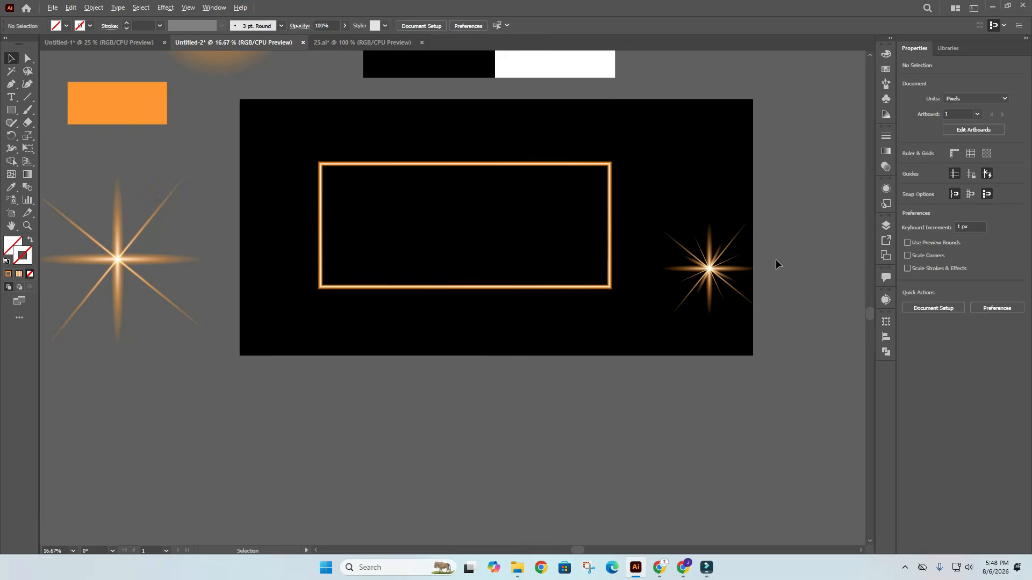
Centre a round orange glow on the star burst beside the frame and scale the glow down from its centre.
scroll(775, 259, "up", 1)
left_click_drag(767, 253, 746, 292)
left_click_drag(738, 243, 606, 361)
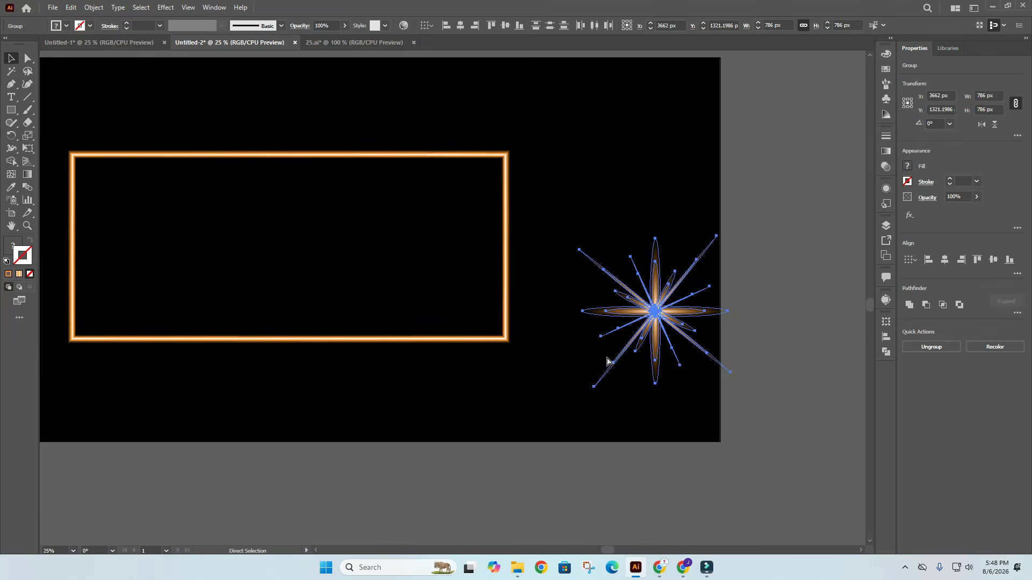
left_click_drag(732, 312, 716, 320)
scroll(392, 360, "down", 1)
left_click_drag(343, 327, 479, 330)
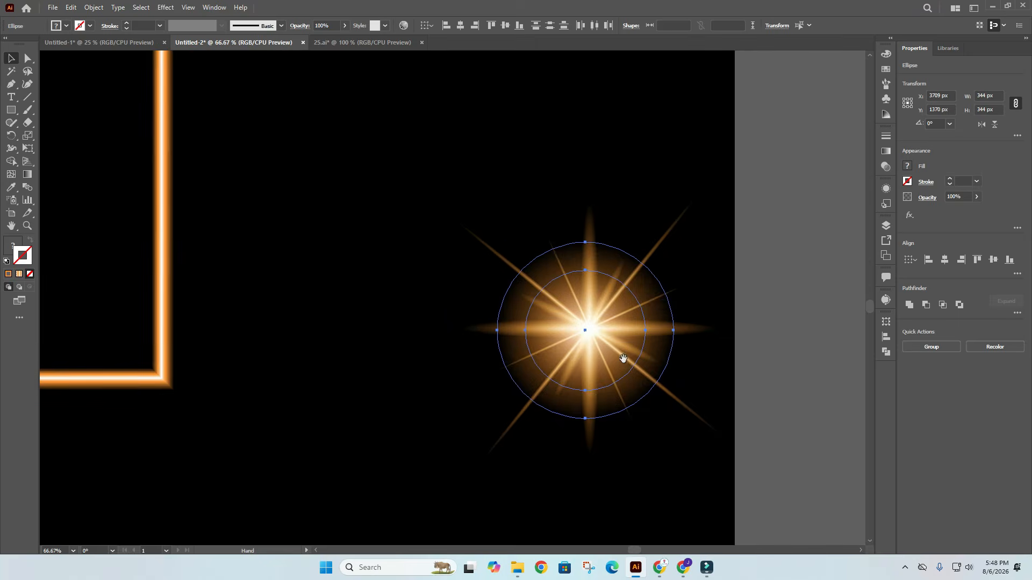
left_click_drag(586, 330, 594, 330)
left_click_drag(684, 332, 664, 333)
left_click(790, 330)
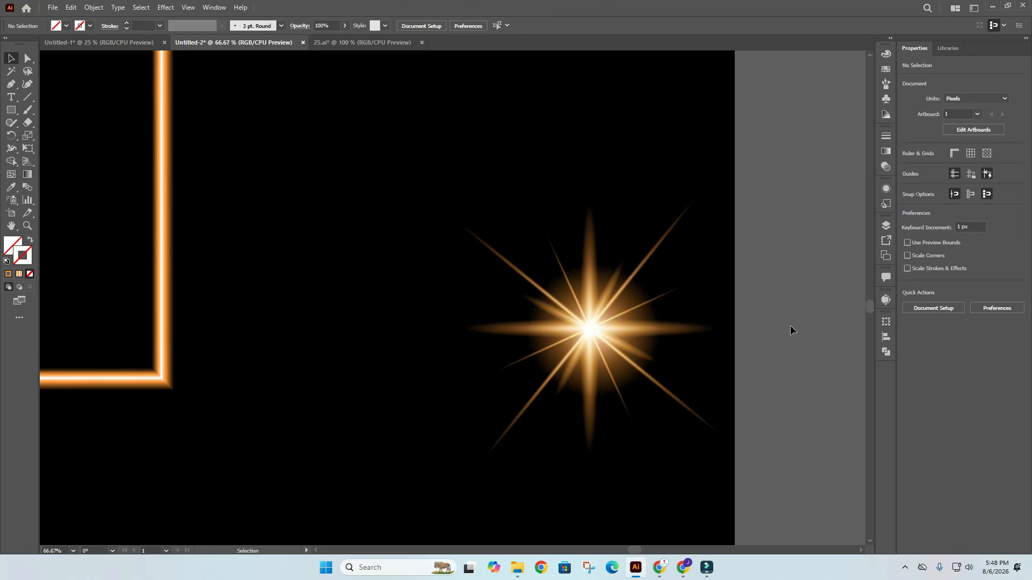
Align the glow with the burst's centre, group both, and place the group on the frame's upper-right corner.
left_click(643, 324)
left_click_drag(603, 325, 599, 326)
left_click(708, 294)
left_click_drag(713, 266, 582, 188)
key("ctrl+g")
scroll(544, 412, "down", 3)
left_click(668, 244)
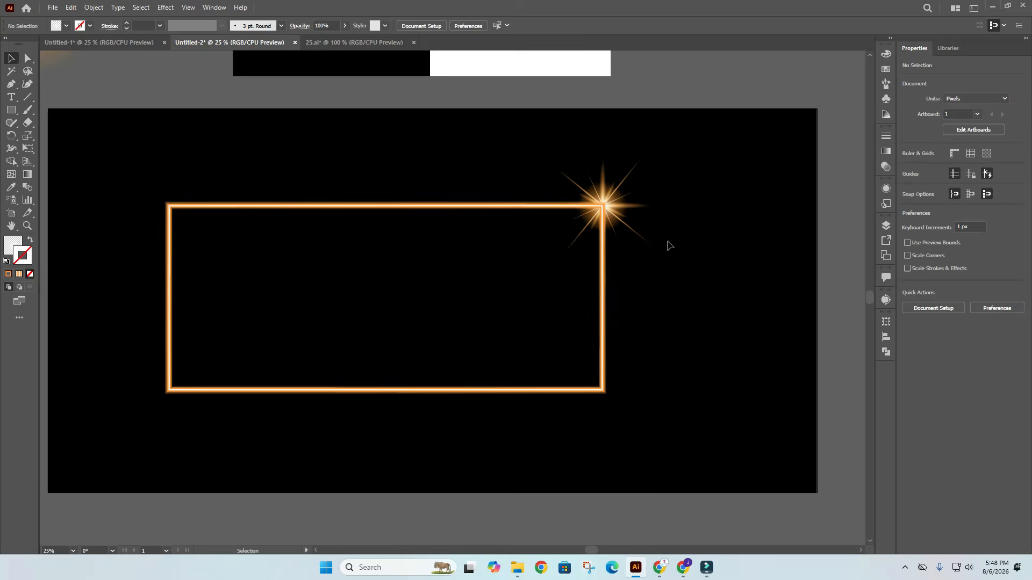
Scale and flatten the corner star burst to about 516 × 215 px and place it near the end of the frame's top edge.
scroll(622, 198, "down", 1)
left_click_drag(669, 191, 636, 291)
scroll(586, 298, "up", 2)
left_click_drag(572, 307, 708, 302)
key("ctrl+z")
left_click(689, 223)
left_click_drag(565, 291, 759, 237)
left_click_drag(761, 184, 565, 310)
left_click(761, 207)
left_click(661, 274)
Bring the flattened star burst to the front of the frame.
right_click(559, 301)
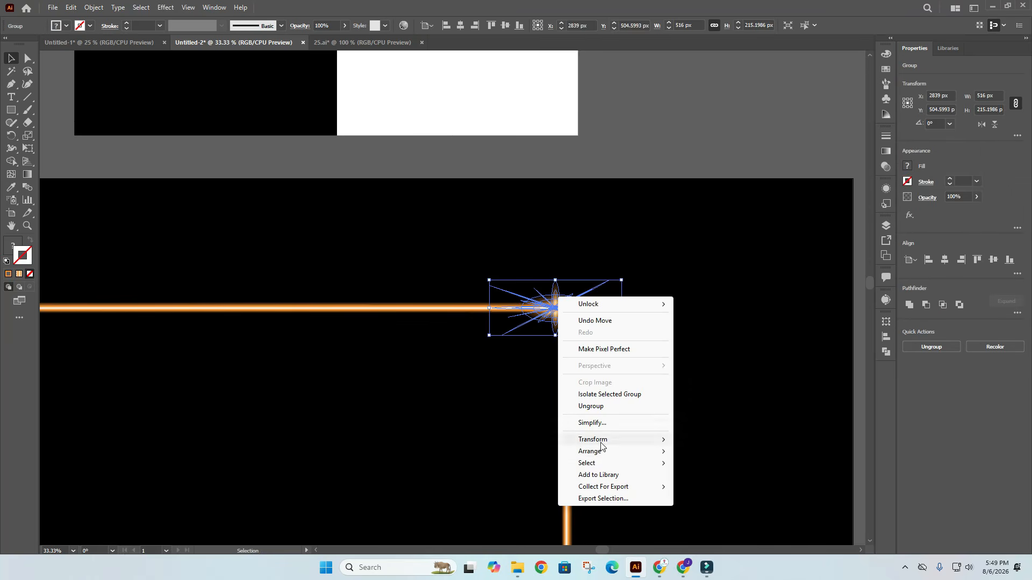
mouse_move(591, 452)
left_click(707, 452)
left_click(666, 379)
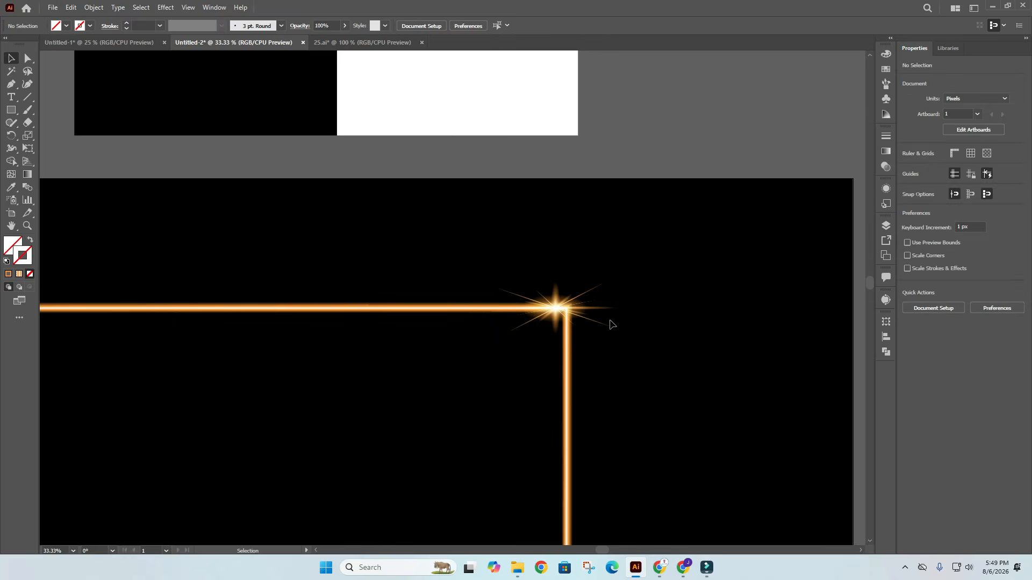
Reduce the flattened star burst to about 402 × 168 px and move it closer to the frame's upper-right corner.
left_click(602, 315)
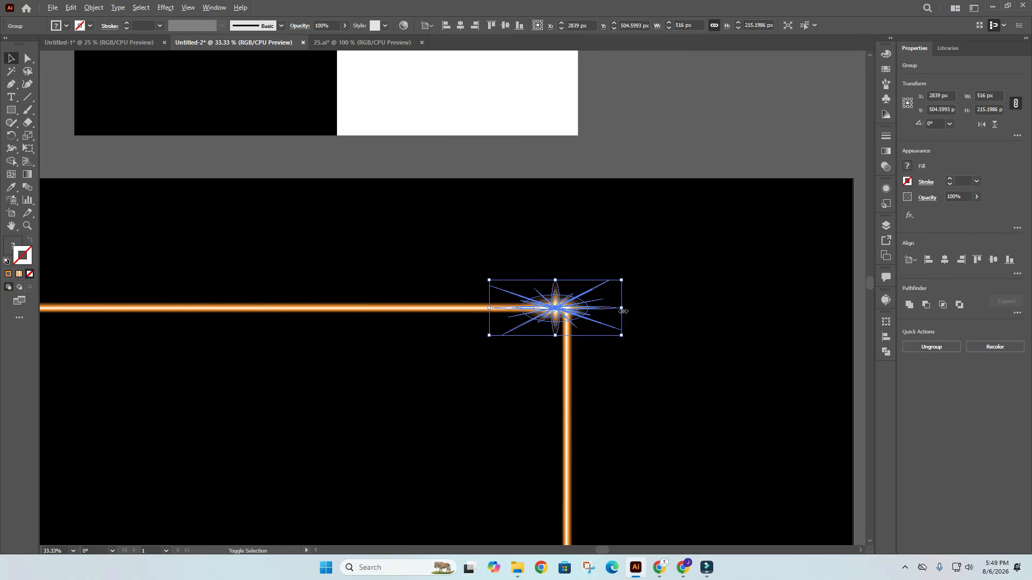
left_click(631, 277)
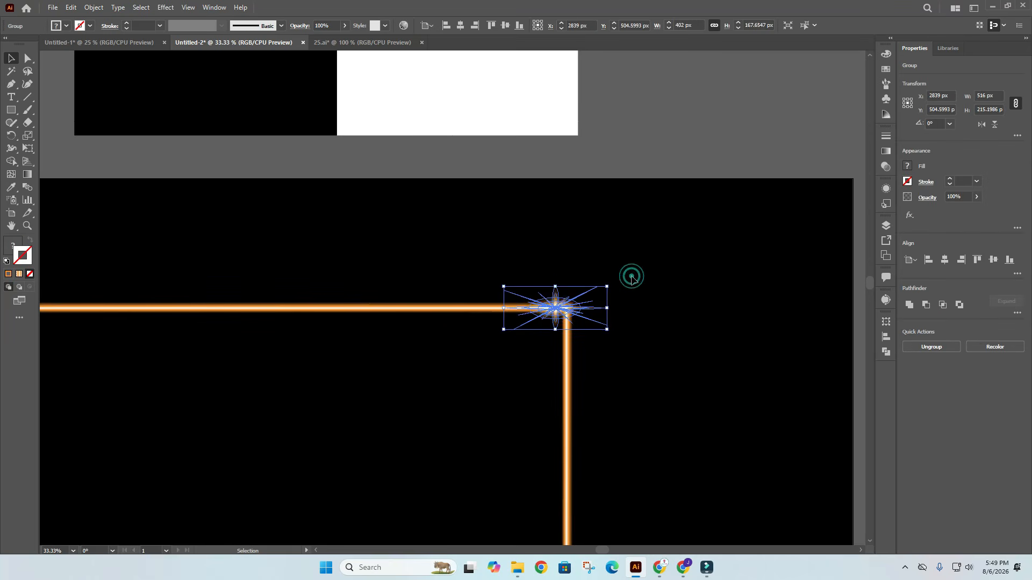
left_click(559, 305)
scroll(574, 377, "down", 2)
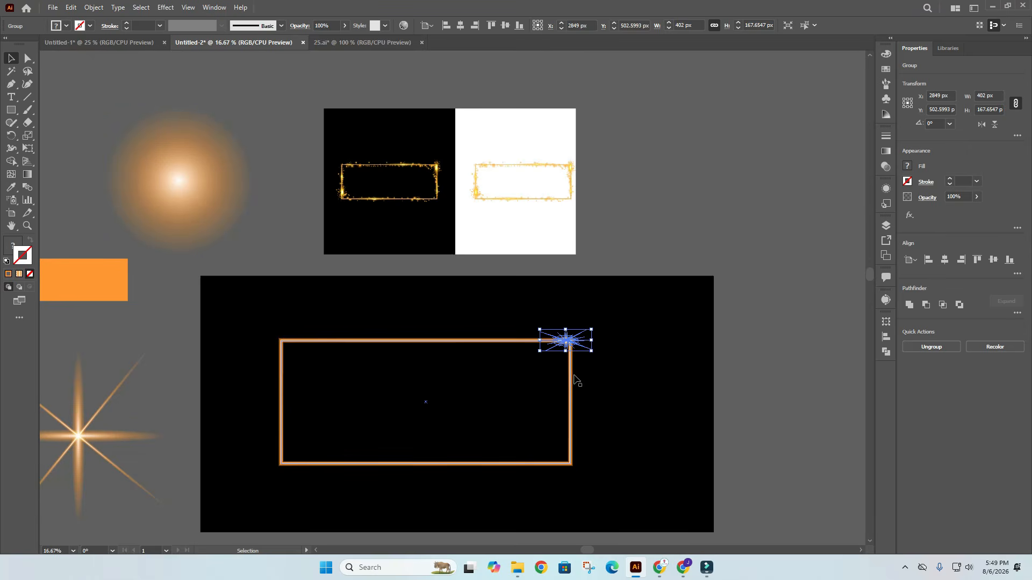
left_click(572, 375)
left_click(608, 371)
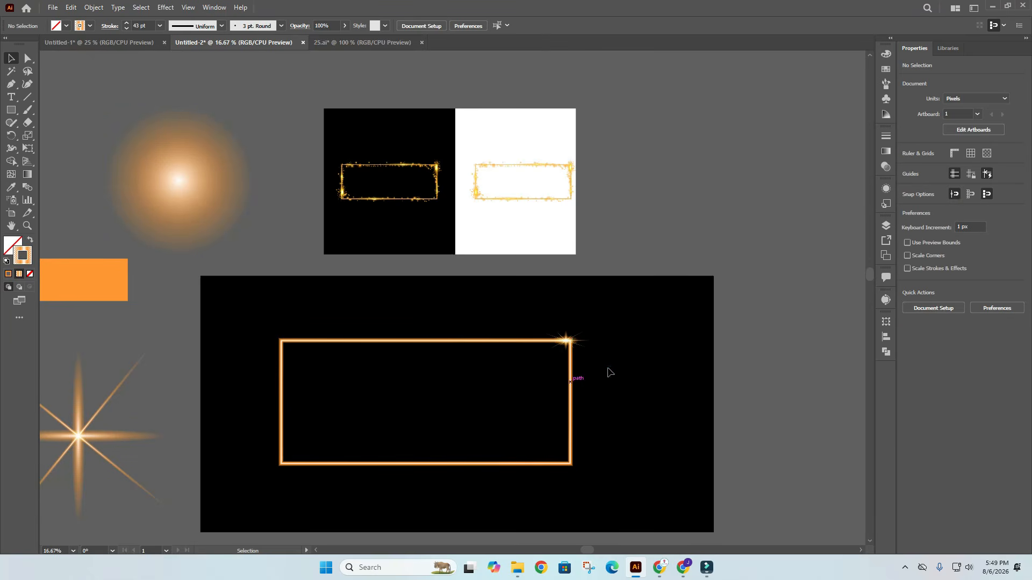
Distribute resized copies of the star burst along all four sides of the frame, turning the ones on the vertical edges upright.
left_click(583, 343)
left_click(597, 368)
left_click_drag(597, 342, 295, 489)
scroll(521, 346, "up", 1)
left_click_drag(295, 488, 209, 361)
left_click_drag(258, 335, 229, 411)
left_click_drag(383, 304, 399, 304)
left_click_drag(288, 492, 333, 490)
left_click_drag(396, 302, 421, 302)
left_click_drag(335, 485, 346, 484)
scroll(672, 360, "down", 1)
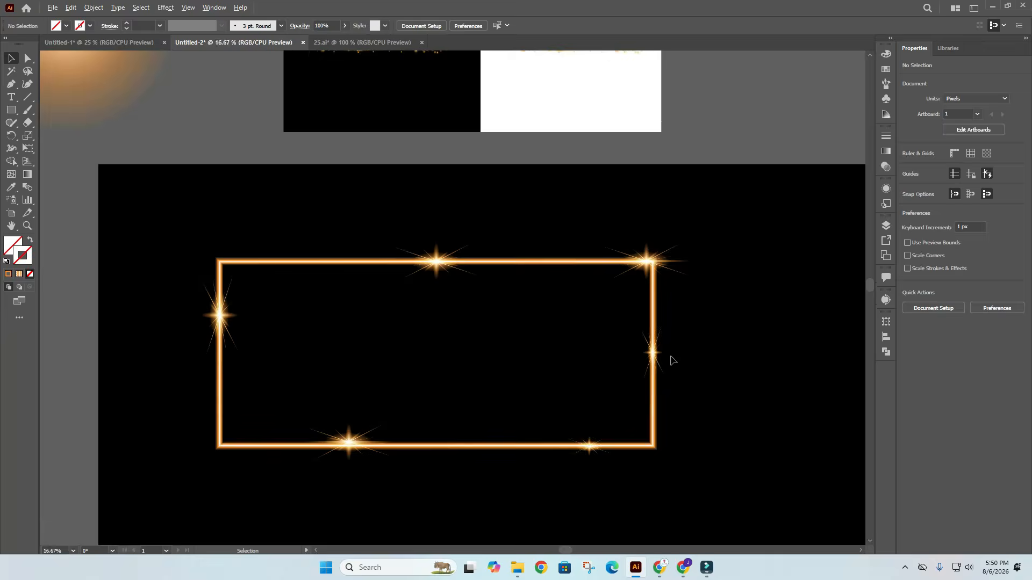
Check the scattered dots in the sample artwork and add a small orange radial-gradient glow dot, 144 px wide, beside the frame.
left_click_drag(514, 273, 509, 336)
scroll(473, 126, "up", 1)
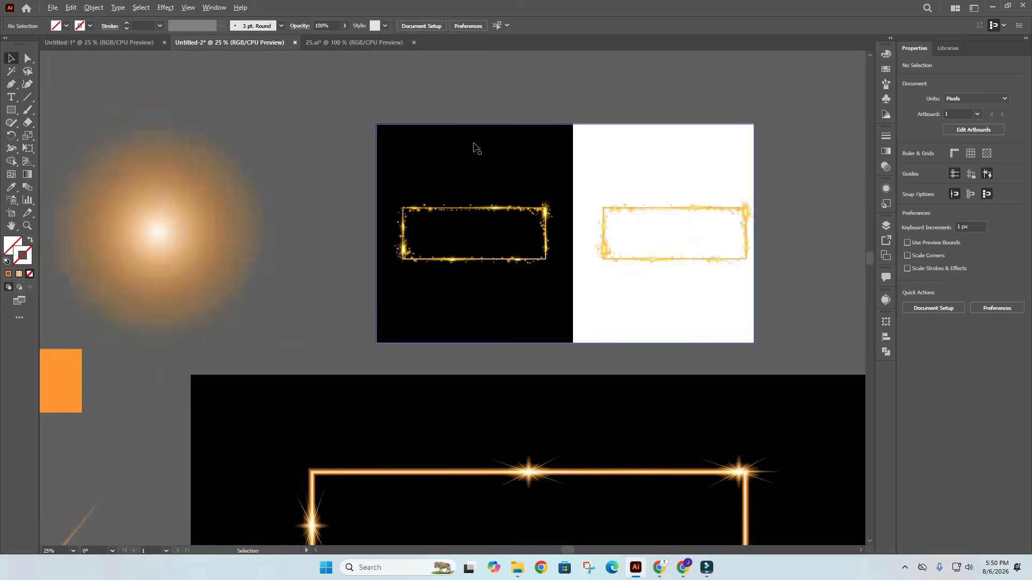
scroll(475, 149, "up", 4)
scroll(441, 274, "down", 5)
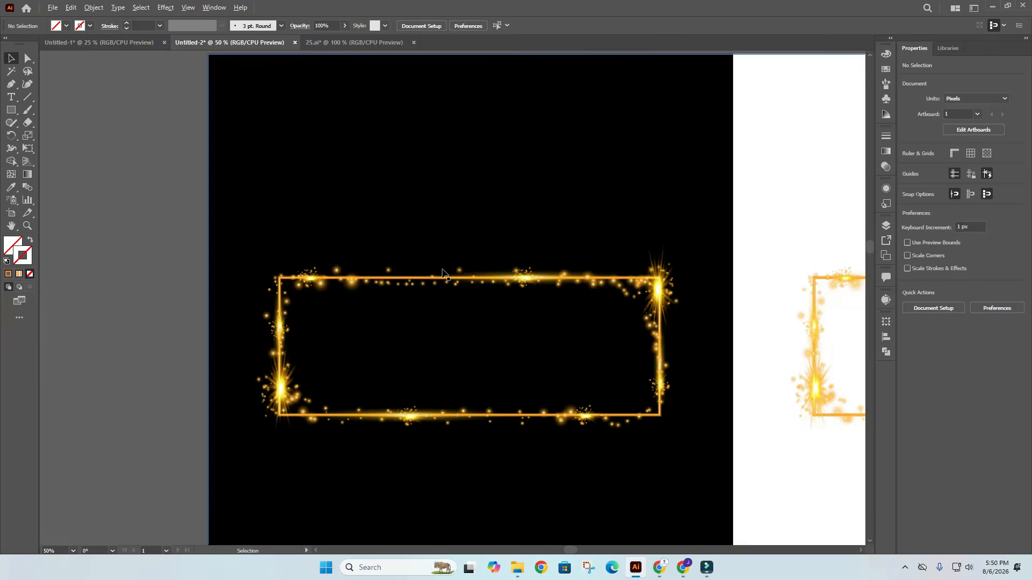
left_click_drag(416, 326, 428, 236)
left_click_drag(251, 210, 110, 169)
mouse_move(269, 189)
left_mouse_down()
mouse_move(348, 187)
mouse_move(287, 188)
left_mouse_up()
scroll(482, 214, "down", 2)
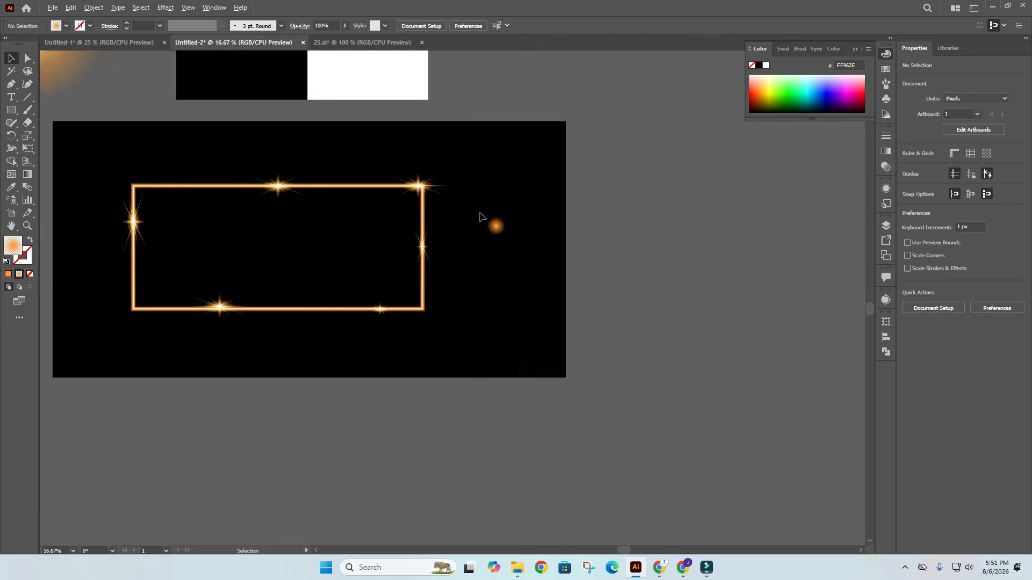
Save the small glow dot as a dynamic symbol with the Movie Clip export type and the default name.
left_click_drag(491, 203, 606, 346)
left_click(607, 344)
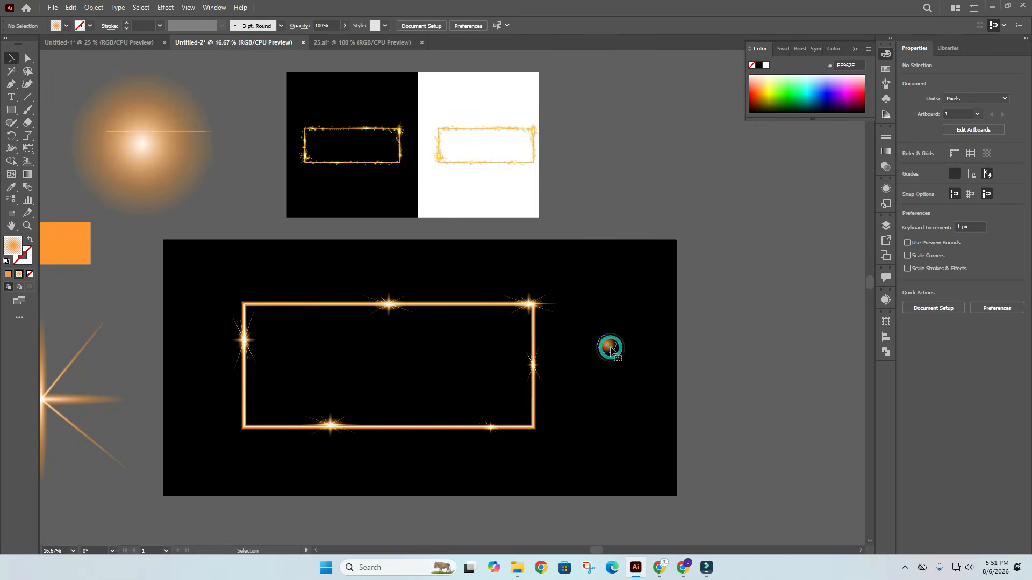
left_click(886, 84)
left_click(887, 99)
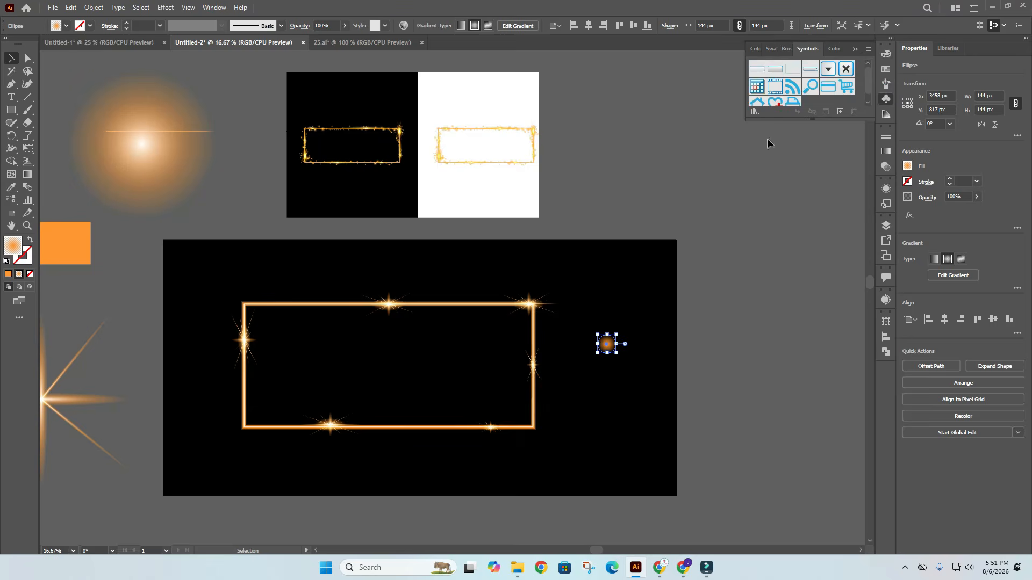
left_click_drag(607, 344, 811, 100)
left_click(520, 372)
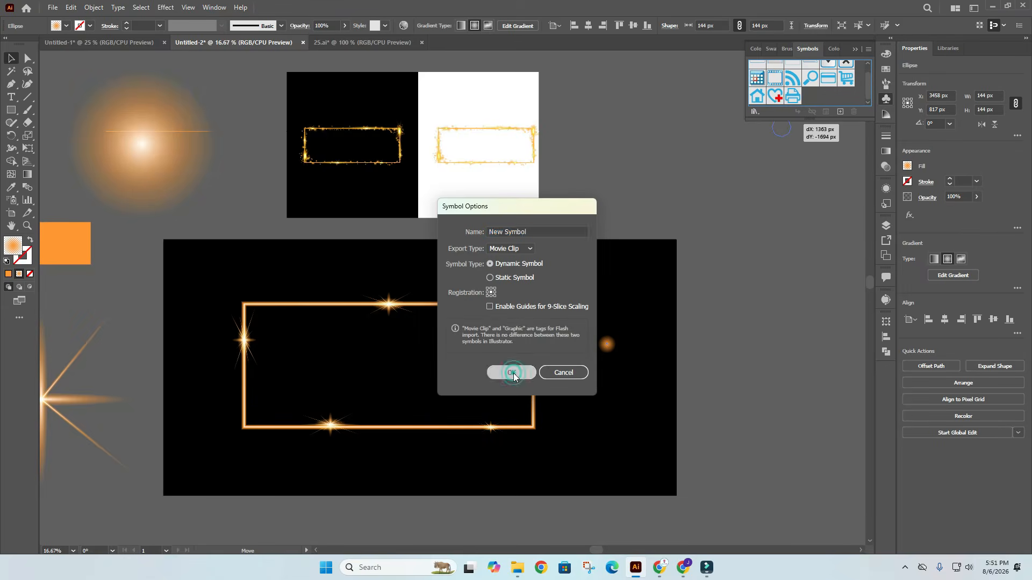
Spray glow dot symbols along all four sides of the frame with the Symbol Sprayer, adding extra dots on the top and right edges.
left_click(14, 203)
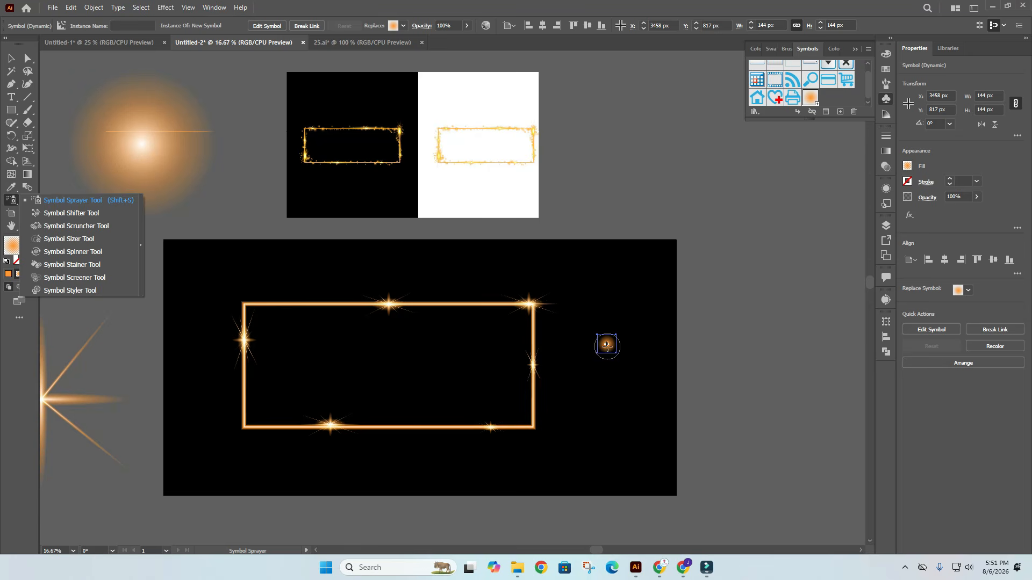
left_click(75, 202)
mouse_move(535, 322)
left_mouse_down()
mouse_move(541, 366)
mouse_move(522, 433)
left_mouse_up()
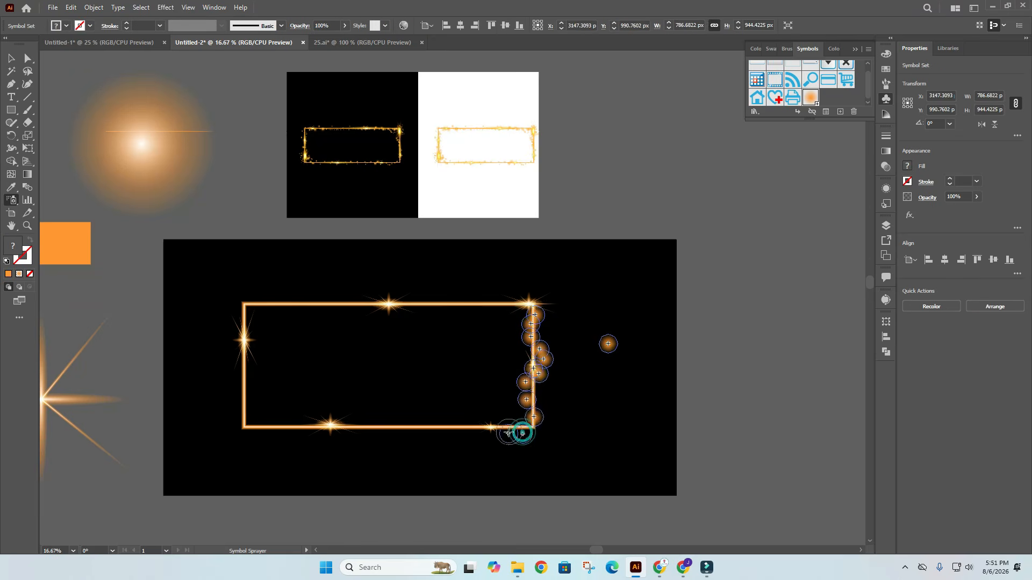
mouse_move(396, 302)
left_mouse_down()
mouse_move(525, 307)
mouse_move(503, 295)
mouse_move(391, 313)
mouse_move(267, 299)
mouse_move(365, 302)
mouse_move(249, 315)
mouse_move(232, 389)
mouse_move(246, 428)
mouse_move(415, 423)
mouse_move(443, 437)
mouse_move(461, 421)
left_mouse_up()
mouse_move(517, 305)
left_mouse_down()
mouse_move(542, 300)
mouse_move(484, 310)
mouse_move(244, 303)
mouse_move(236, 320)
mouse_move(257, 318)
mouse_move(229, 420)
mouse_move(327, 432)
mouse_move(262, 430)
mouse_move(287, 424)
left_mouse_up()
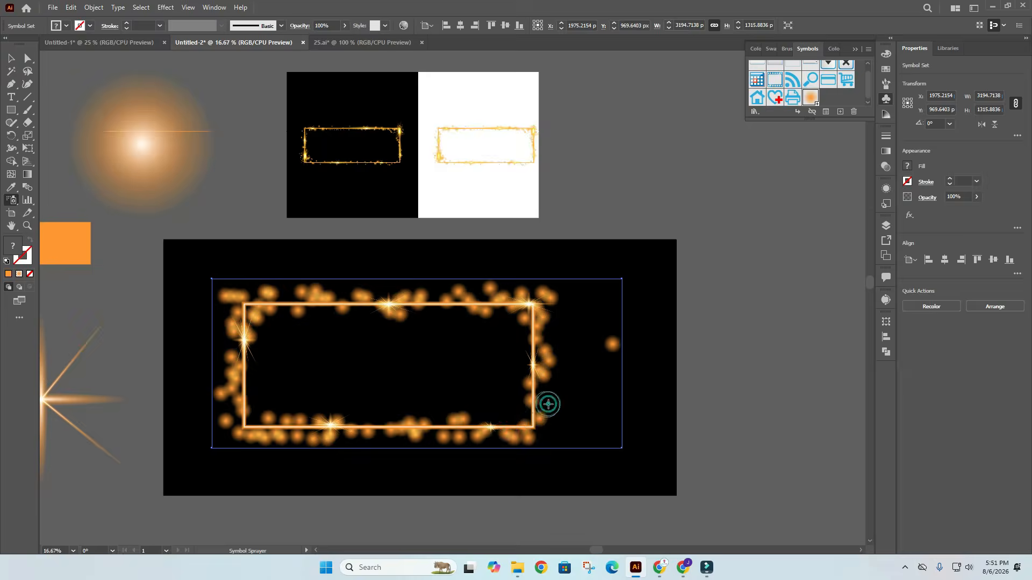
left_click_drag(544, 359, 525, 295)
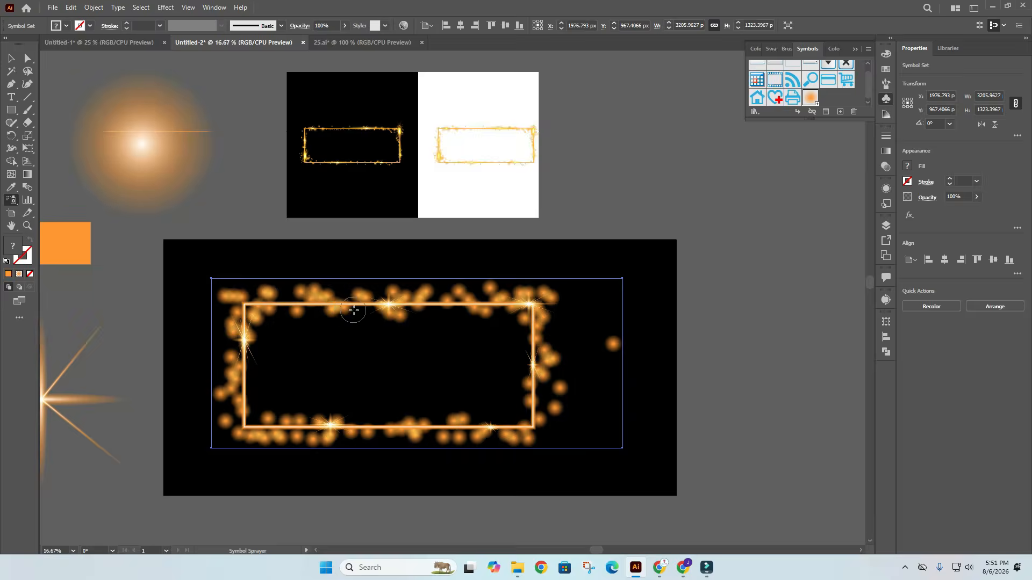
left_click_drag(278, 294, 480, 329)
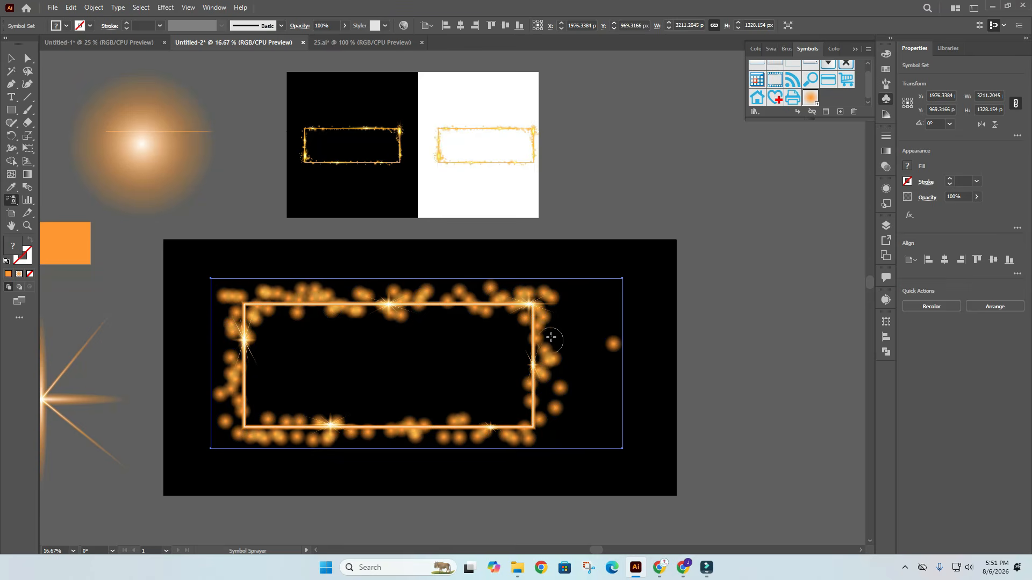
mouse_move(540, 389)
left_mouse_down()
mouse_move(525, 406)
mouse_move(532, 341)
left_mouse_up()
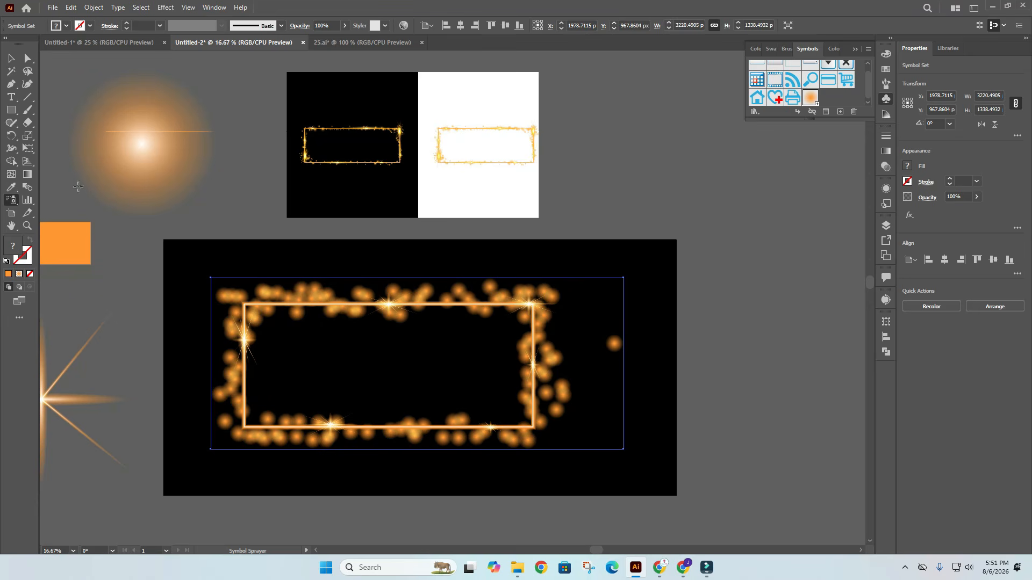
Shift the stray glow dots outside the frame's right side closer to the frame with the Symbol Shifter.
left_click(13, 200)
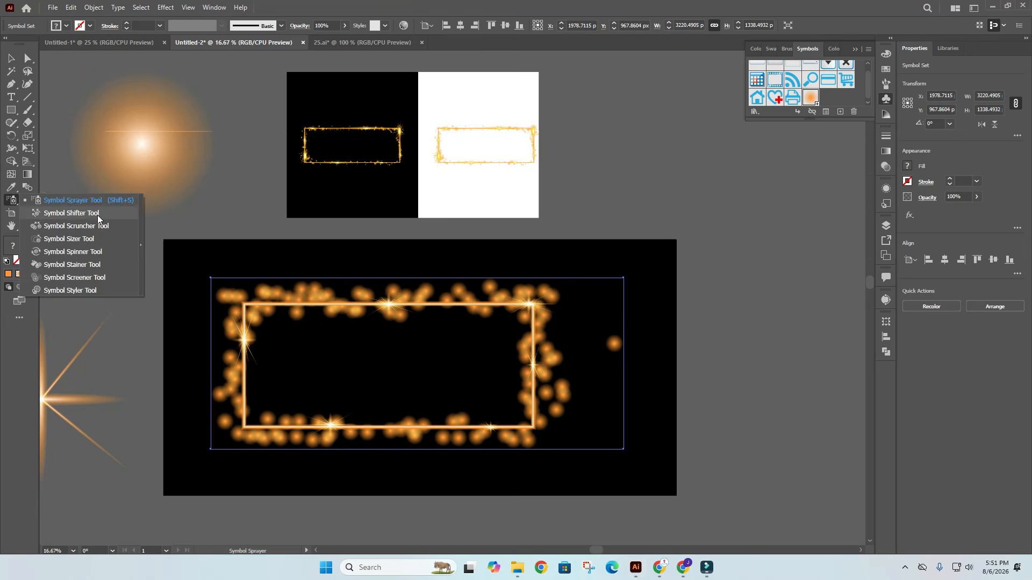
left_click(97, 217)
mouse_move(630, 351)
left_mouse_down()
mouse_move(581, 346)
mouse_move(600, 351)
mouse_move(614, 347)
mouse_move(545, 339)
mouse_move(563, 342)
mouse_move(550, 341)
mouse_move(580, 377)
mouse_move(558, 404)
left_mouse_up()
Shrink the glow dots around the frame's upper-right corner with the Symbol Sizer after adjusting its brush size.
left_click(9, 200)
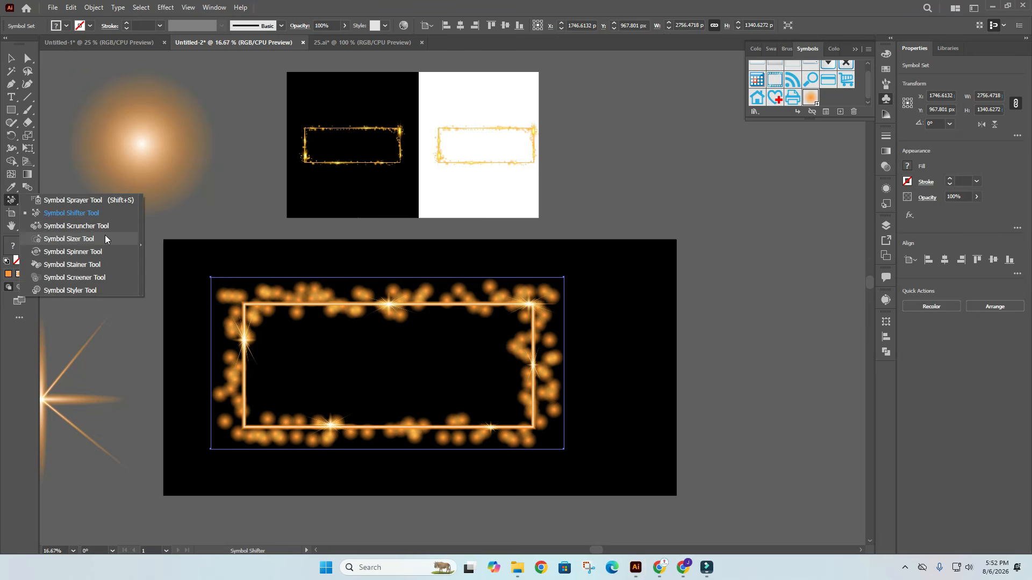
left_click(92, 239)
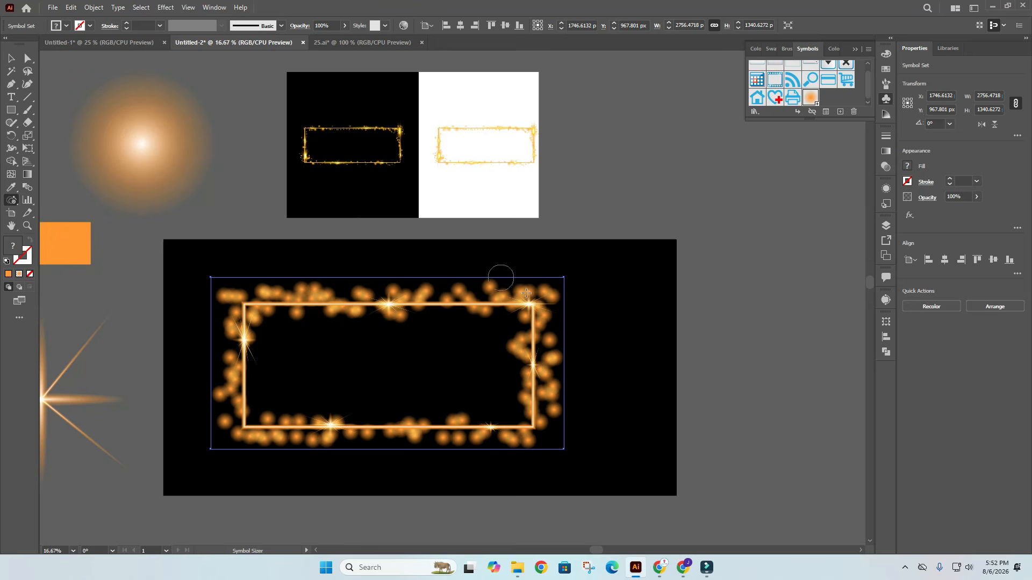
scroll(576, 330, "up", 1)
left_click_drag(560, 334, 627, 299)
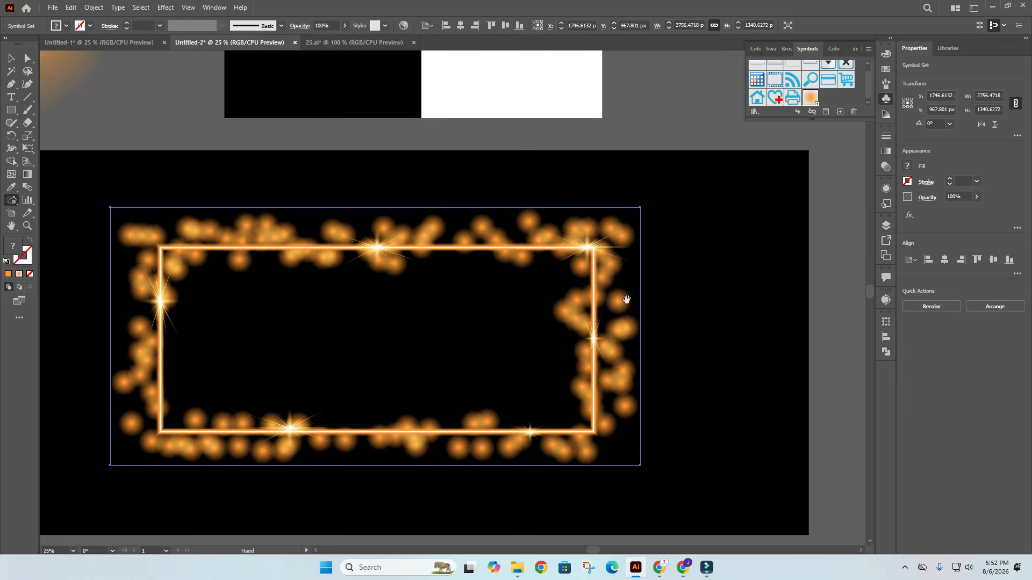
mouse_move(610, 228)
left_mouse_down()
mouse_move(632, 237)
mouse_move(618, 231)
mouse_move(623, 247)
mouse_move(623, 230)
left_mouse_up()
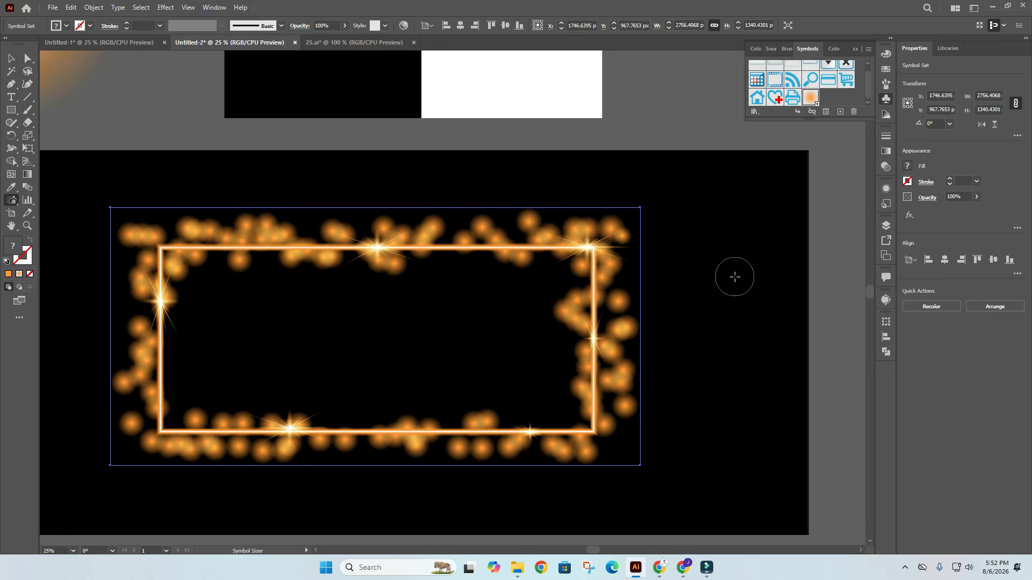
key("bracketright")
key("bracketright")
key("bracketright")
key("bracketleft")
key("bracketleft")
key("bracketleft")
left_click(618, 240, "alt")
left_click(585, 230, "alt")
left_click(528, 222, "alt")
left_click(519, 240, "alt")
left_click(575, 240, "alt")
left_click(621, 293, "alt")
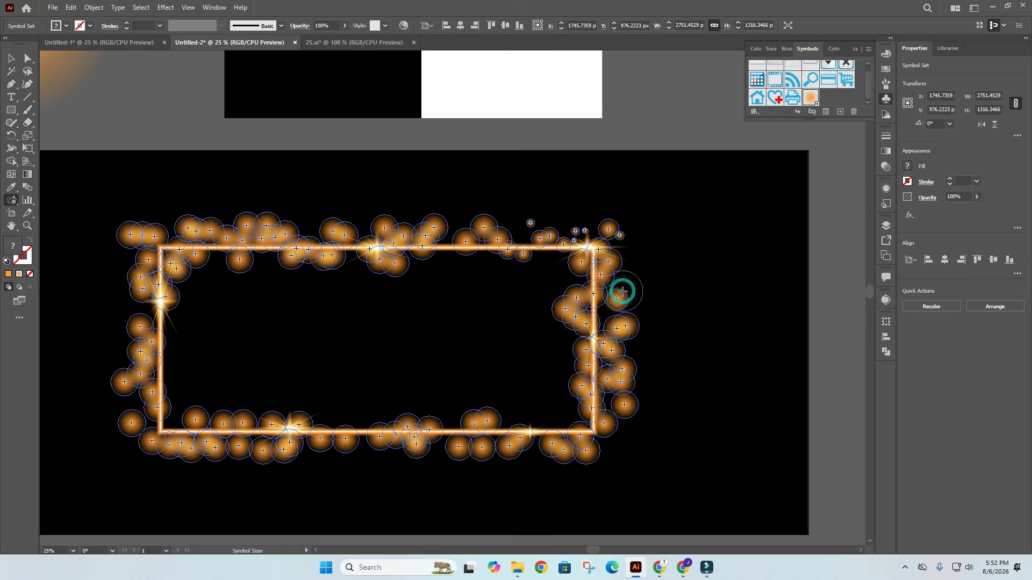
Shrink the glow dots along the upper half of the frame's right edge to varied sizes.
left_click(561, 312, "alt")
left_click(579, 293, "alt")
left_click(592, 261, "alt")
left_click(586, 314, "alt")
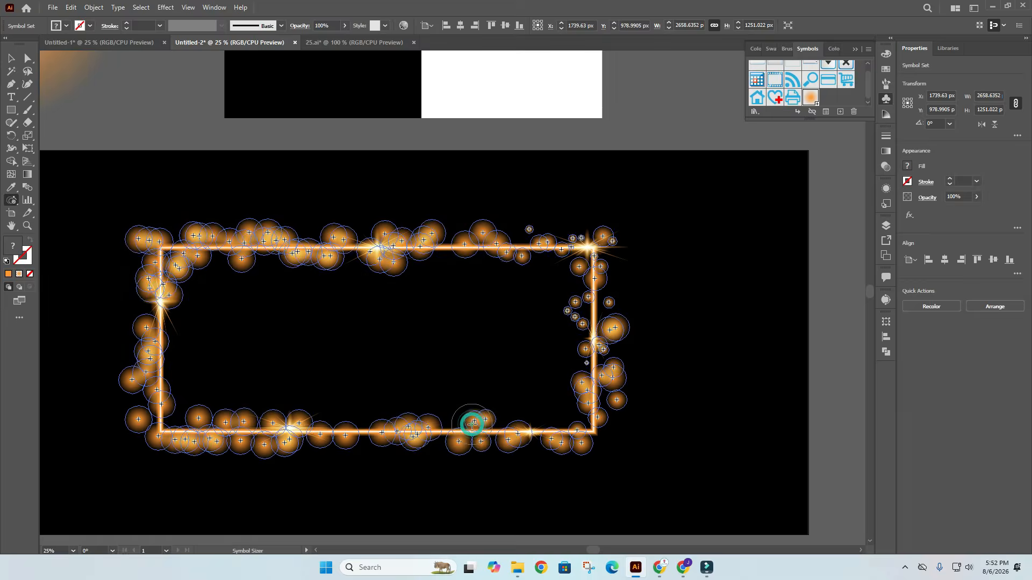
Shrink the glow dots along the frame's bottom, left and top edges to varied sizes and deselect the symbol set.
left_click(319, 433, "alt")
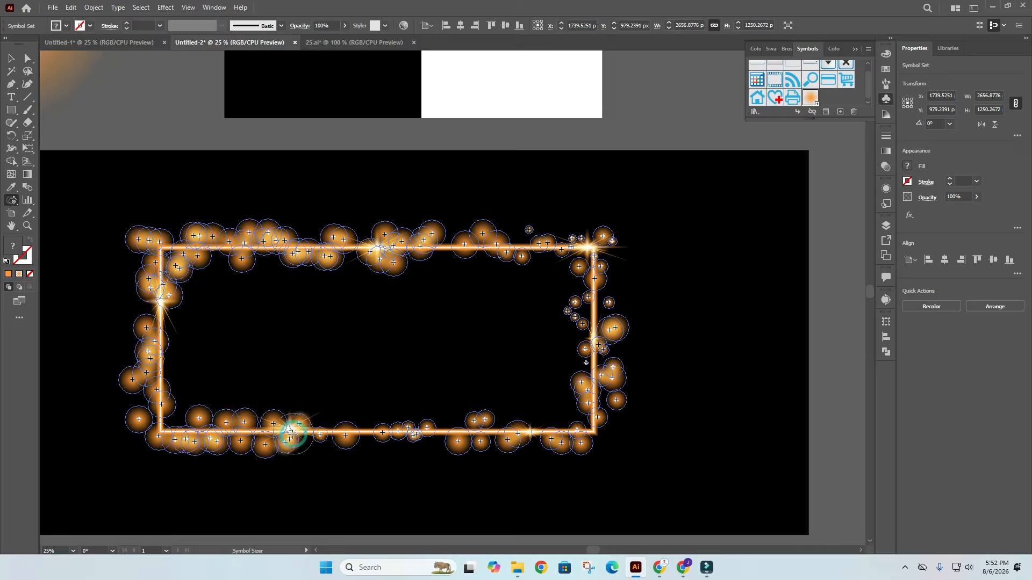
left_click(150, 354, "alt")
left_click(152, 279, "alt")
mouse_move(152, 278)
left_mouse_down()
mouse_move(365, 264)
mouse_move(276, 255)
mouse_move(584, 244)
left_mouse_up()
mouse_move(489, 440)
left_mouse_down()
mouse_move(139, 375)
mouse_move(410, 234)
mouse_move(212, 440)
mouse_move(242, 438)
left_mouse_up()
mouse_move(522, 422)
left_mouse_down()
mouse_move(143, 281)
mouse_move(306, 233)
mouse_move(590, 424)
mouse_move(276, 428)
left_mouse_up()
left_click(11, 59)
left_click(655, 307)
Examine the glowing frame with its scattered dots and compare it with the sample artwork above.
scroll(655, 307, "down", 1)
left_click_drag(655, 308, 629, 367)
left_click(906, 571)
left_click(903, 570)
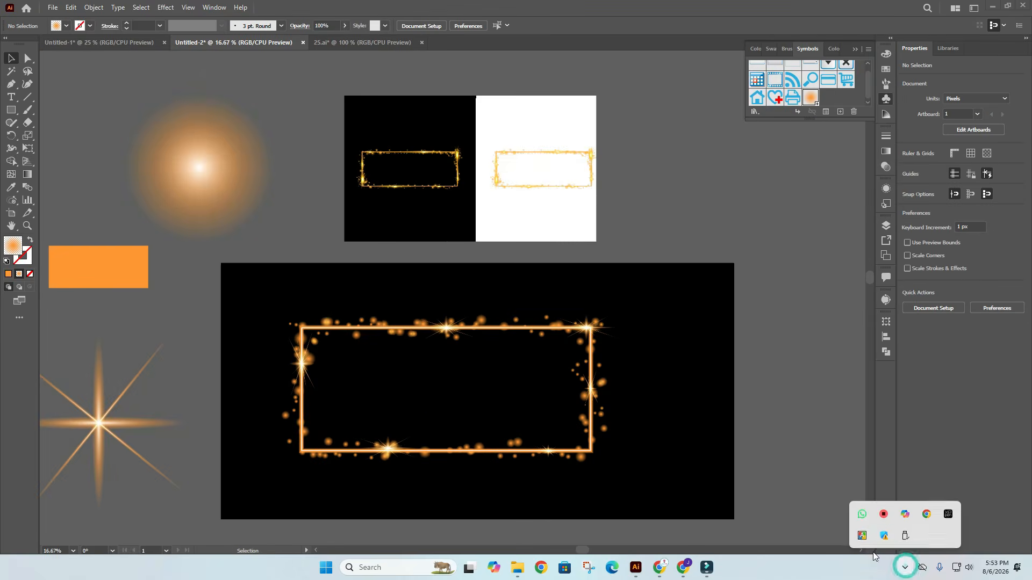
scroll(593, 407, "up", 1)
scroll(538, 369, "down", 1)
left_click_drag(461, 368, 483, 387)
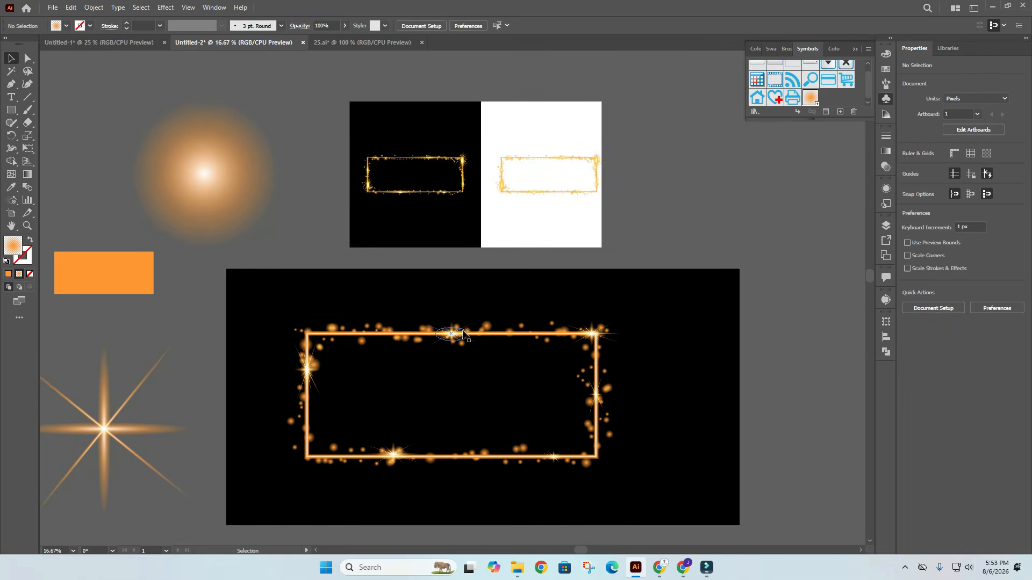
left_click_drag(498, 435, 480, 410)
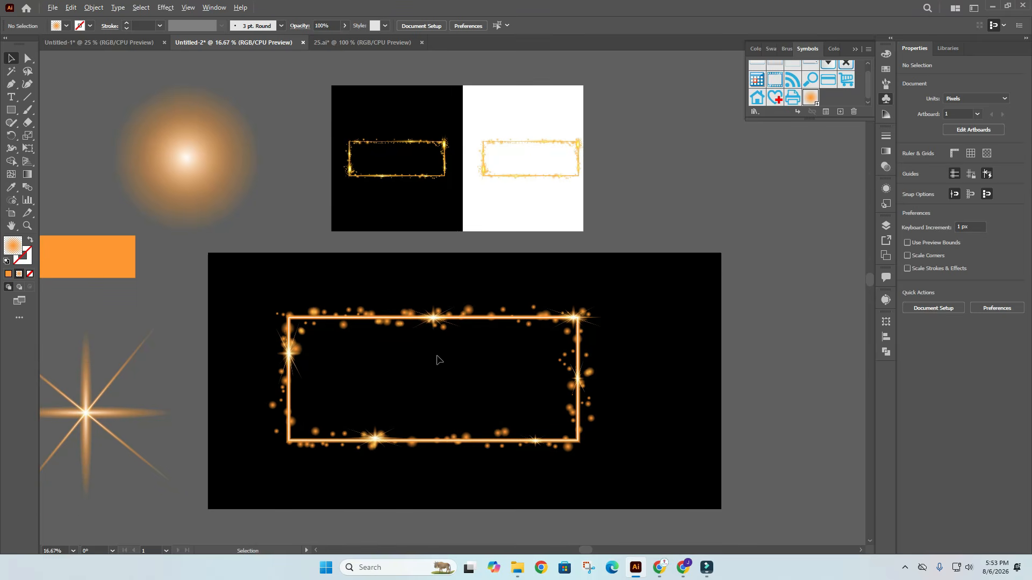
scroll(439, 360, "up", 1)
scroll(440, 360, "down", 1)
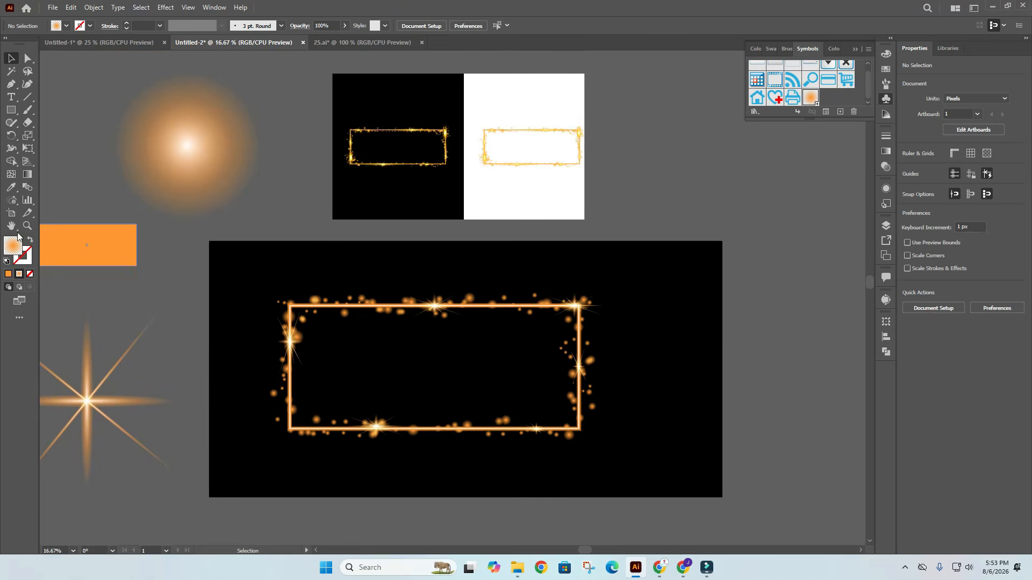
Draw an 80 px circle near the frame's upper-right corner and give it a solid orange fill without a stroke.
left_click_drag(17, 115, 54, 136)
left_click_drag(626, 299, 671, 343)
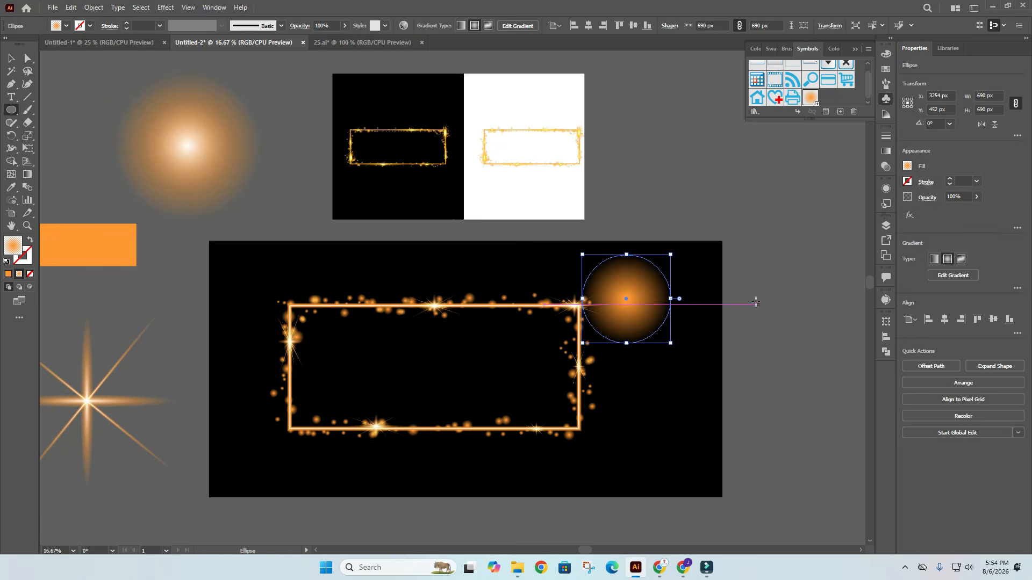
left_click(886, 153)
key("a")
key("v")
left_click_drag(673, 303, 635, 300)
left_click(639, 346)
scroll(628, 346, "up", 3)
Save the solid orange circle as a new dynamic symbol.
left_click_drag(663, 253, 828, 102)
left_click(886, 99)
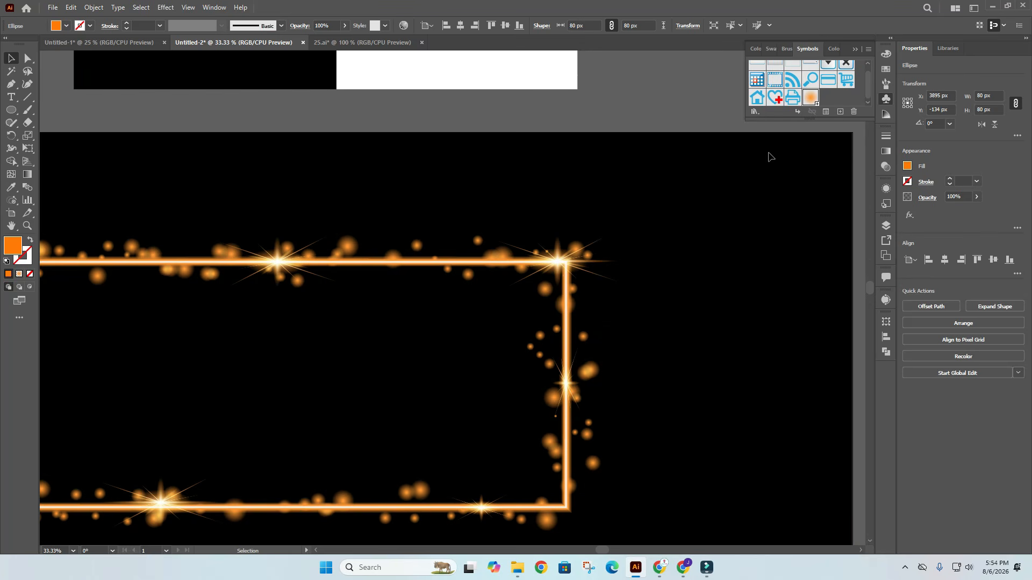
left_click_drag(539, 359, 828, 105)
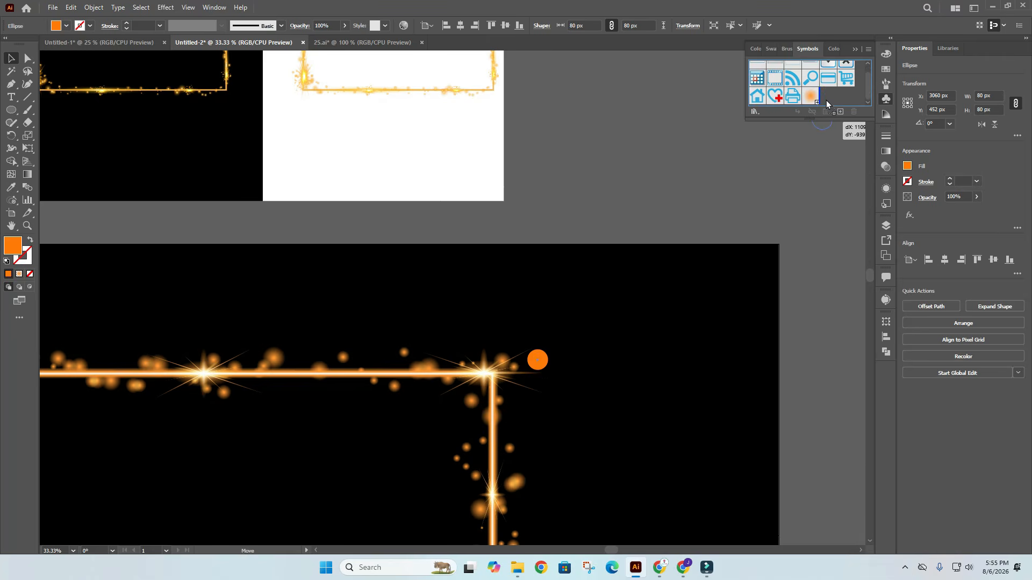
left_click(512, 373)
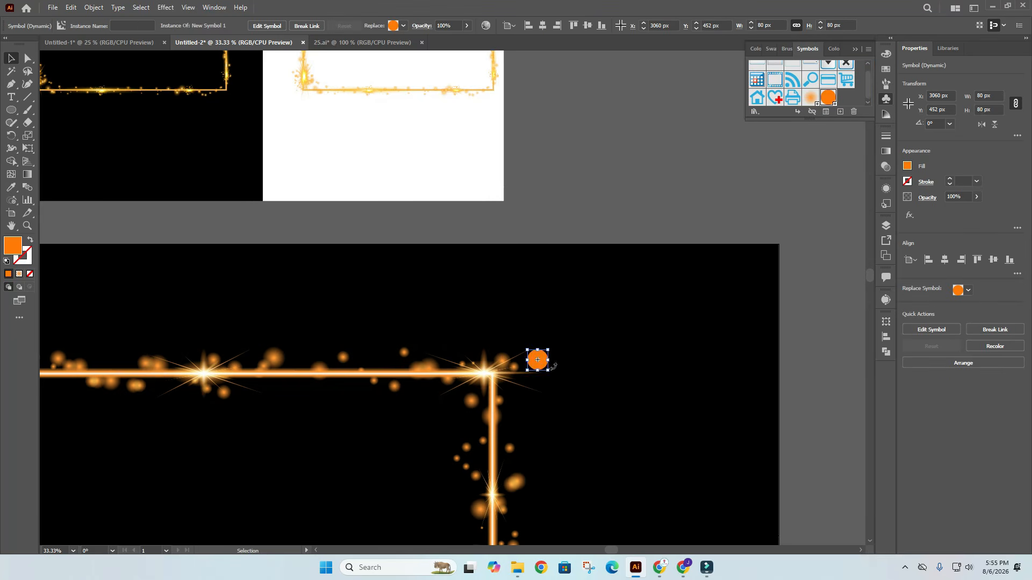
Scatter instances of the orange circle symbol along all four edges of the frame with the Symbol Sprayer.
left_click_drag(536, 360, 607, 274)
scroll(507, 442, "down", 1)
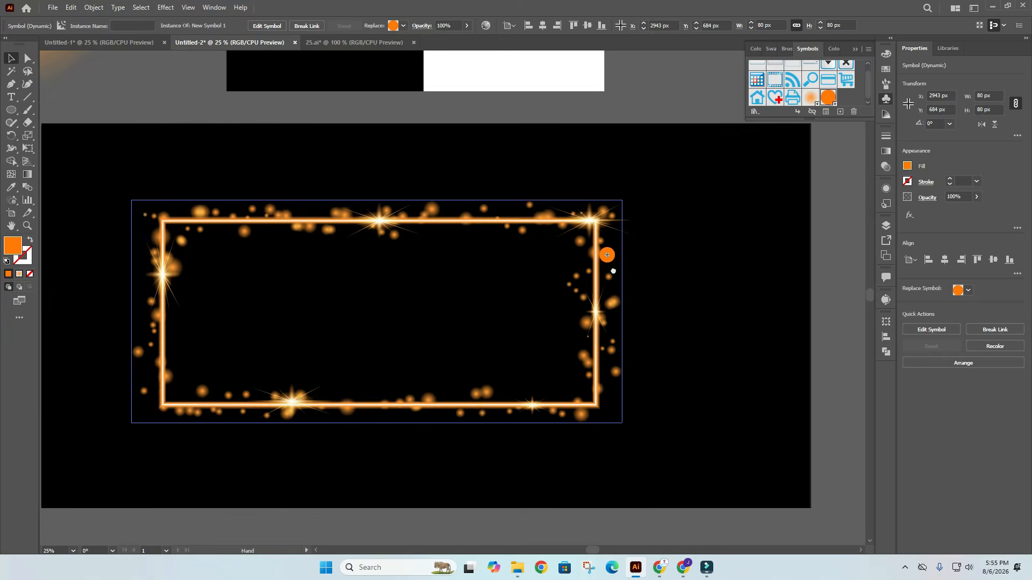
left_click(12, 200)
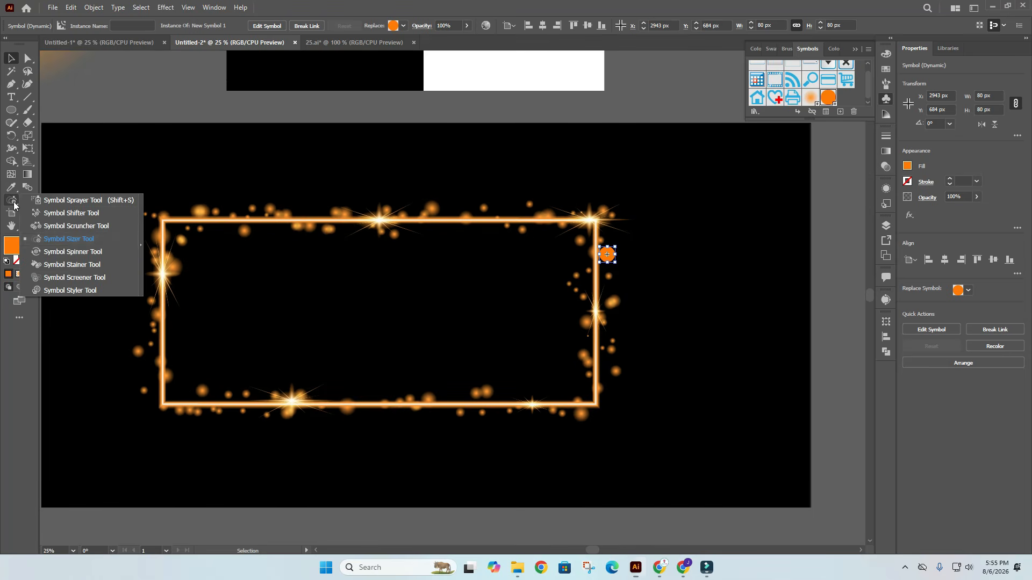
left_click(70, 239)
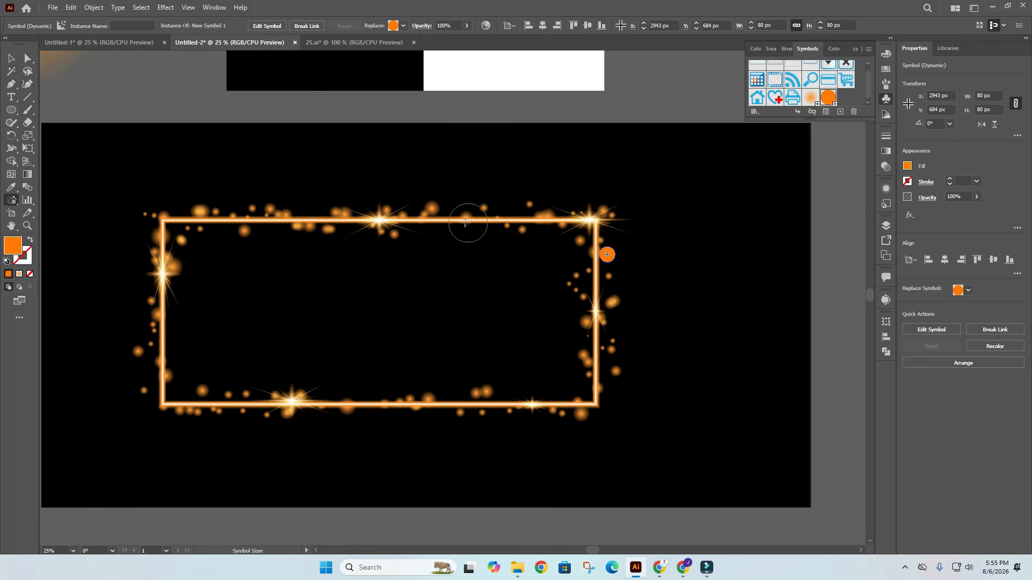
left_click(12, 204)
left_click(71, 204)
mouse_move(520, 221)
left_mouse_down()
mouse_move(347, 229)
mouse_move(438, 218)
mouse_move(167, 226)
mouse_move(150, 266)
mouse_move(159, 320)
mouse_move(148, 406)
mouse_move(580, 407)
mouse_move(599, 382)
mouse_move(599, 349)
mouse_move(588, 343)
mouse_move(603, 270)
mouse_move(575, 219)
mouse_move(444, 218)
left_mouse_up()
Fade orange circles along the left part of the frame's top edge to varied transparency with the Symbol Screener.
left_click(15, 204)
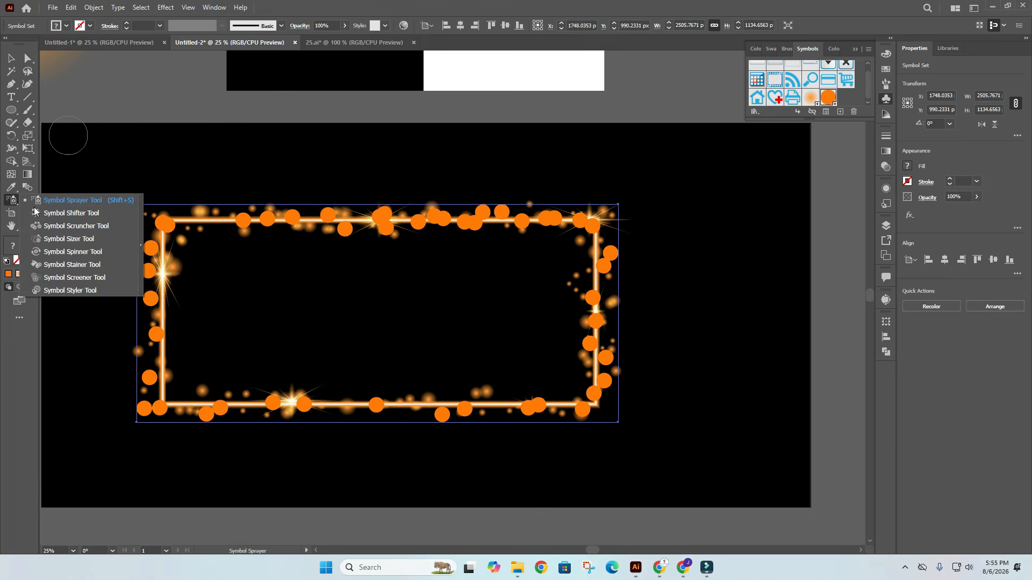
left_click(94, 283)
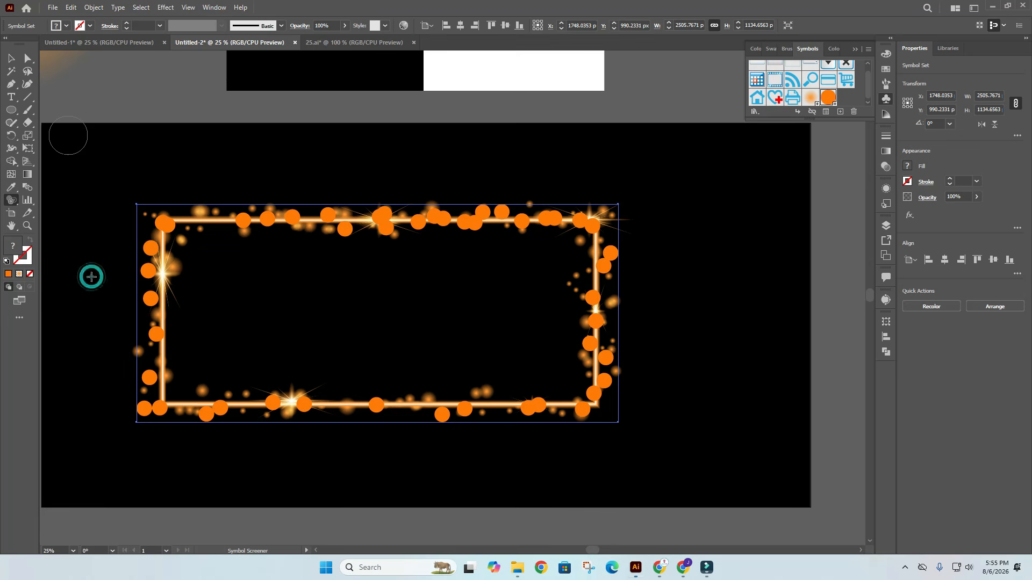
left_click_drag(269, 217, 269, 225)
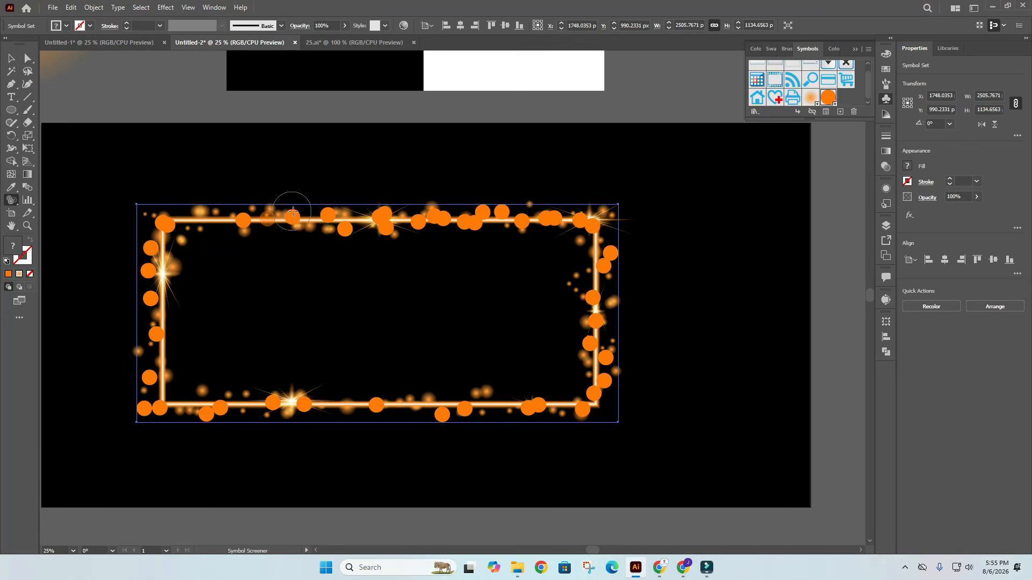
scroll(296, 226, "up", 3)
left_click(156, 213)
scroll(153, 214, "up", 1)
scroll(154, 214, "up", 1)
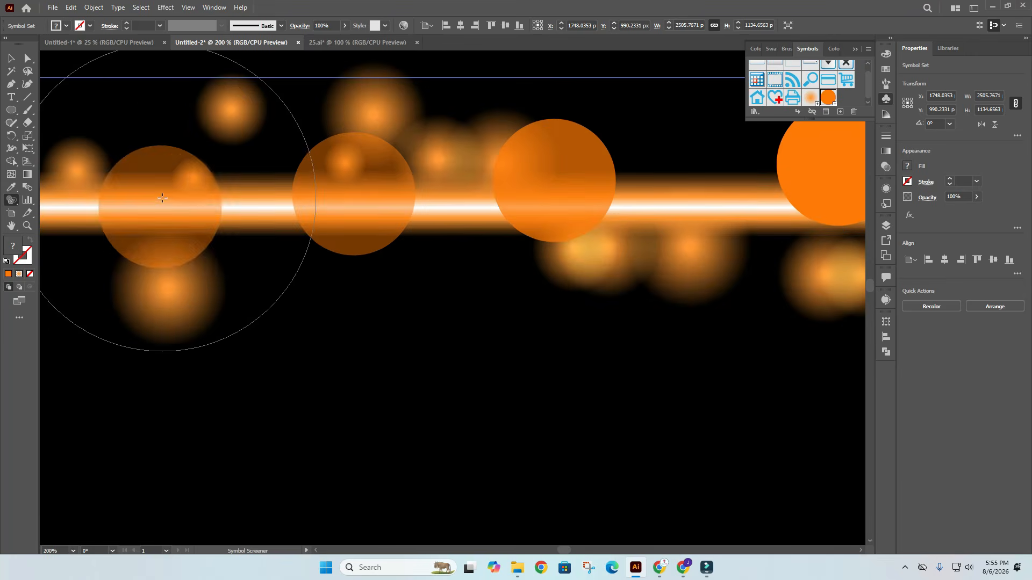
scroll(624, 188, "down", 1)
left_click_drag(790, 221, 673, 245)
left_click(670, 200)
Fade orange circles around the top edge's central star burst, its right part and the frame's upper-right corner.
scroll(676, 200, "down", 6)
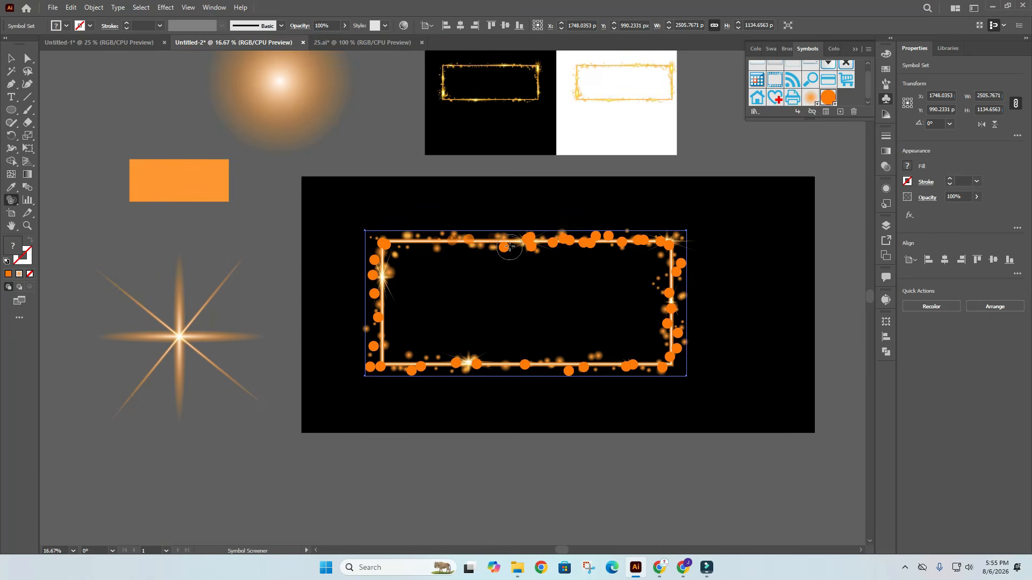
left_click(528, 239)
left_click(668, 243)
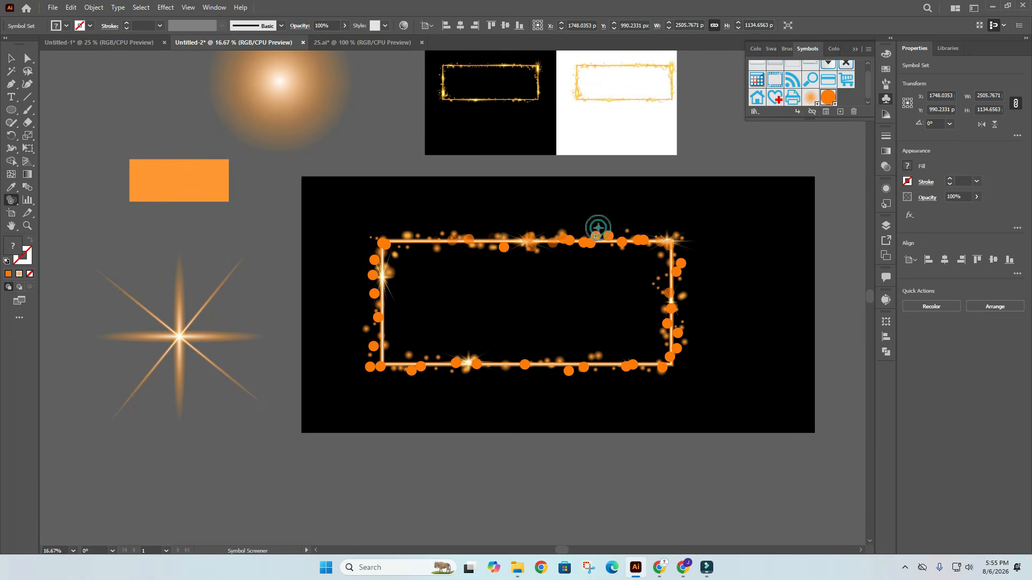
left_click_drag(562, 257, 630, 234)
Fade orange circles along the frame's left, bottom and right edges to varied transparency with the Symbol Screener.
left_click_drag(381, 267, 382, 299)
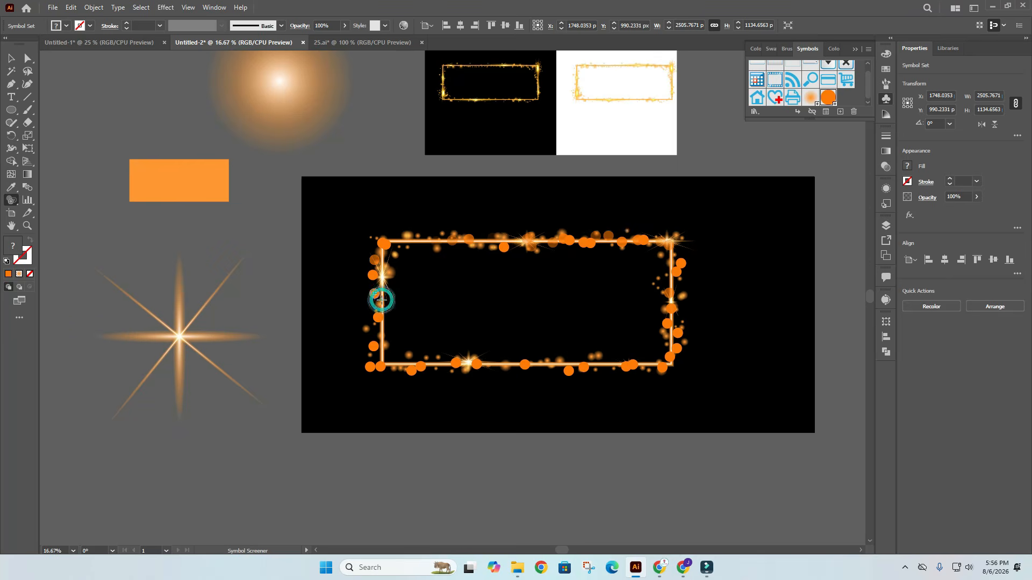
left_click_drag(394, 378, 426, 368)
left_click(585, 368)
left_click_drag(554, 374, 639, 364)
left_click(577, 367)
left_click_drag(672, 325, 667, 313)
left_click(669, 359)
left_click(670, 263)
left_click(381, 256)
left_click(381, 254)
left_click(374, 298)
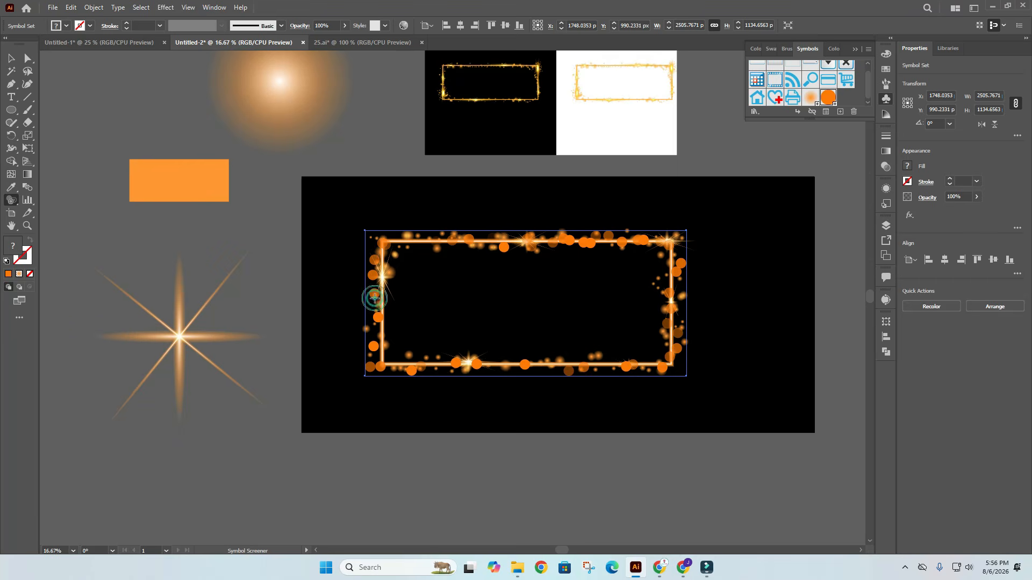
Shrink the orange circles around the frame to varied sizes with the Symbol Sizer and deselect the symbol set.
left_click(7, 201)
left_click(97, 240)
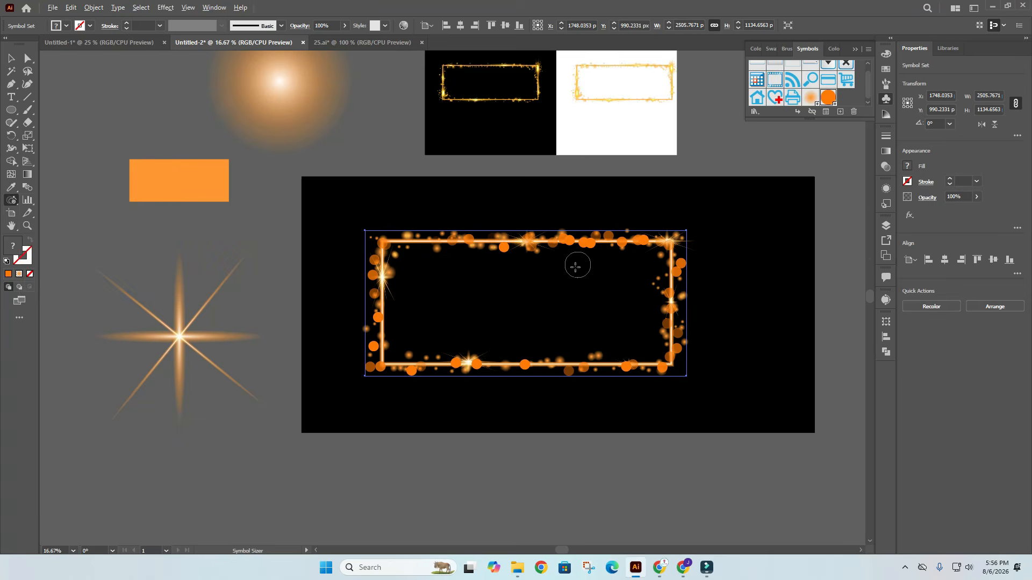
scroll(575, 265, "up", 2)
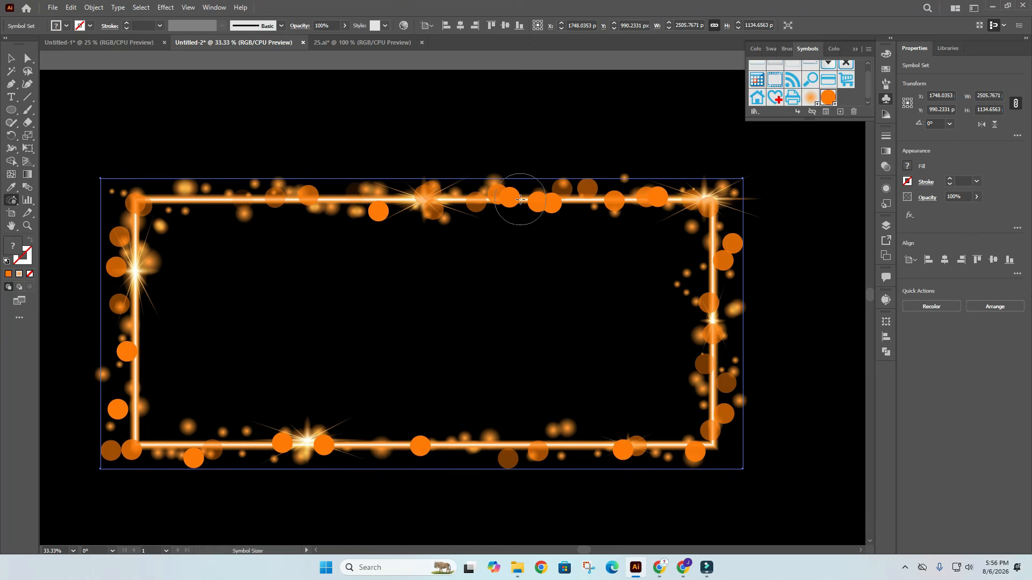
mouse_move(517, 199)
left_mouse_down()
mouse_move(131, 424)
mouse_move(549, 450)
mouse_move(715, 367)
mouse_move(544, 200)
left_mouse_up()
left_click(723, 399, "alt")
left_click(193, 461, "alt")
left_click(122, 238, "alt")
left_click(450, 199, "alt")
left_click(476, 200, "alt")
left_click(703, 304, "alt")
left_click(139, 371, "alt")
left_click(11, 58)
left_click(532, 306)
scroll(530, 308, "down", 2)
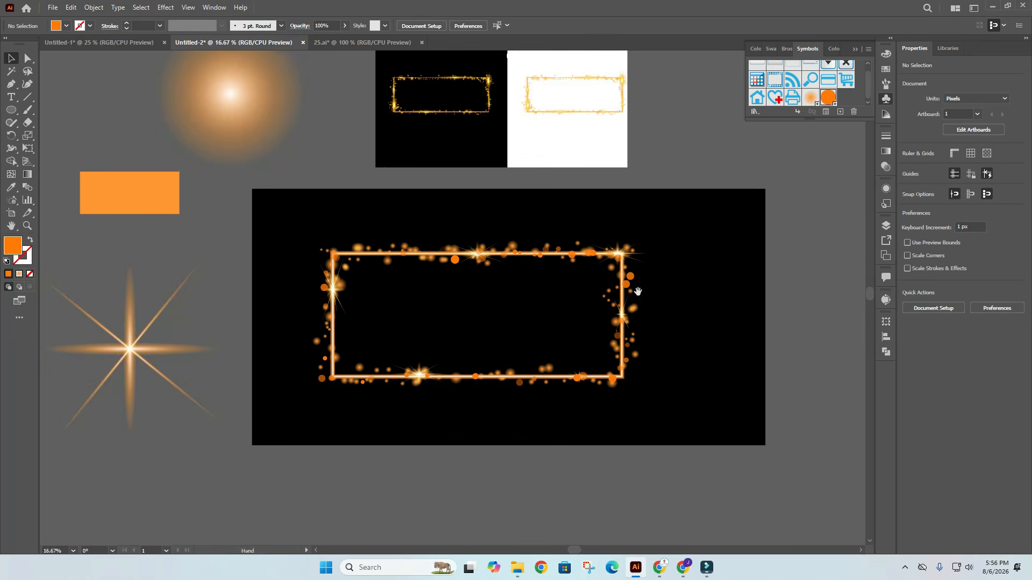
left_click(904, 570)
scroll(629, 368, "up", 1)
scroll(632, 371, "down", 1)
left_click_drag(699, 341, 650, 362)
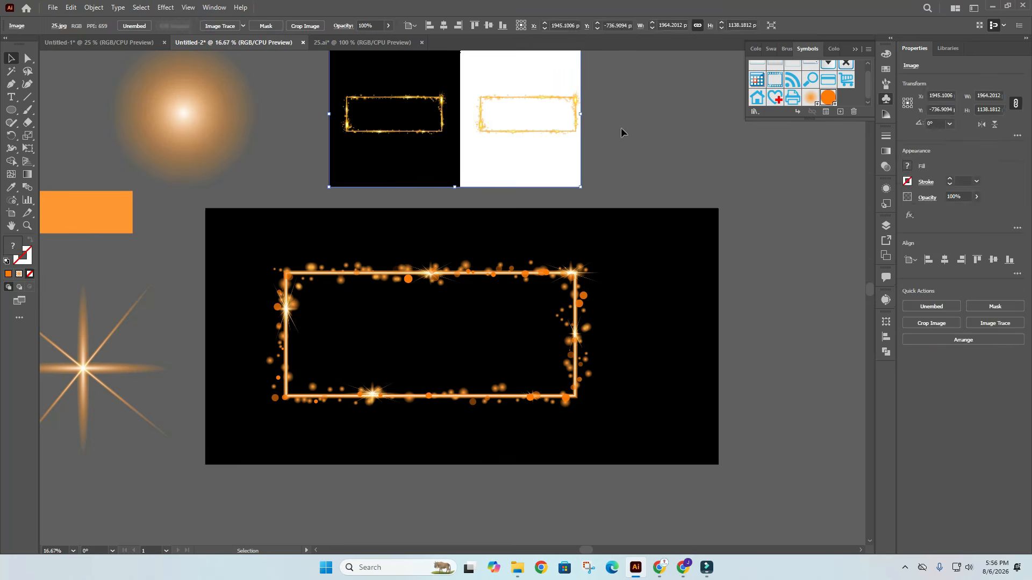
left_click_drag(405, 335, 634, 461)
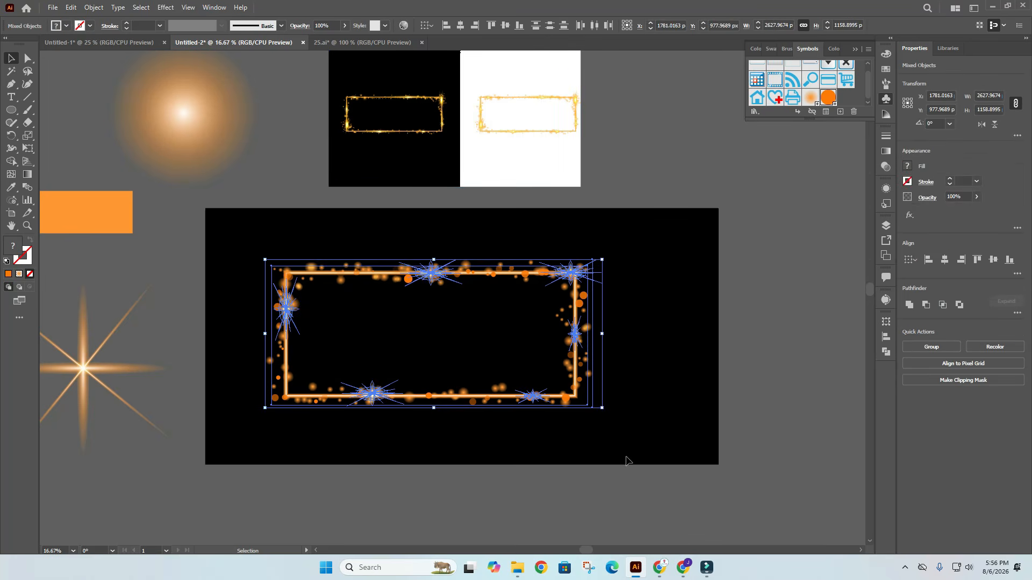
key("ctrl+g")
left_click(614, 386)
left_click_drag(570, 361, 660, 367)
key("ctrl+z")
left_click(673, 324)
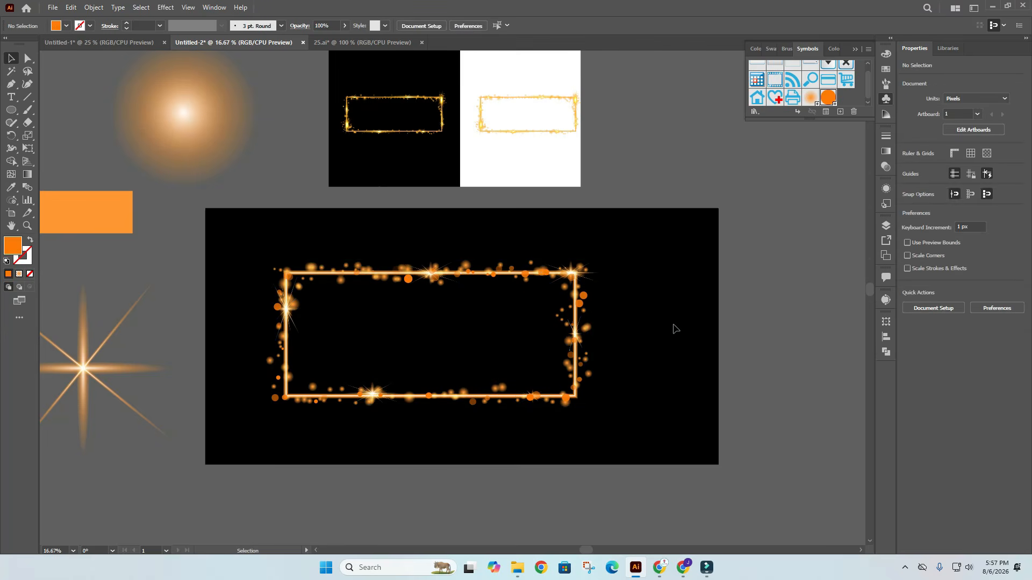
left_click(674, 326)
left_click(790, 214)
Group the complete frame artwork, scale it down and place two copies side by side on the black background.
left_click_drag(728, 218, 271, 438)
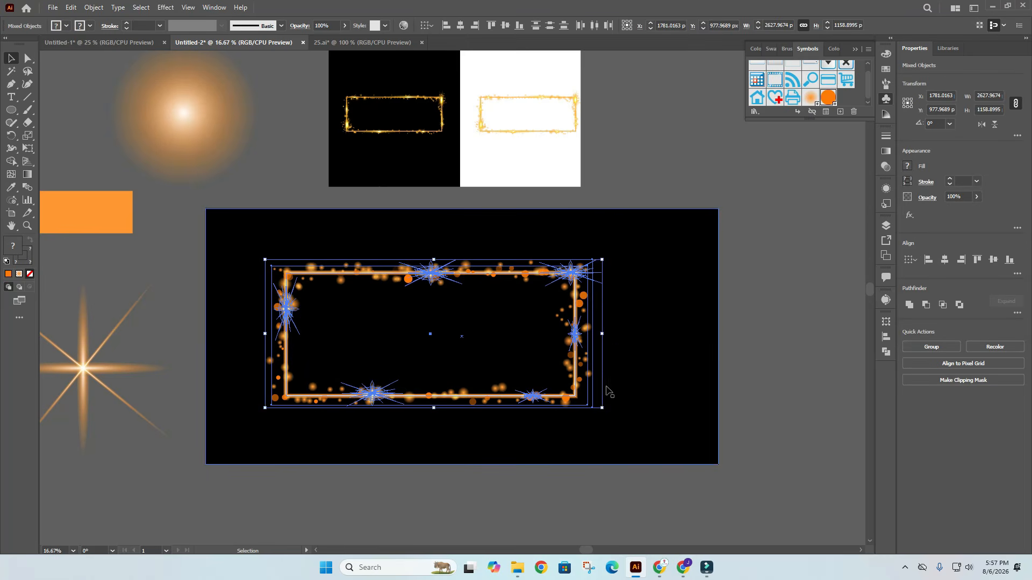
key("ctrl+g")
left_click_drag(602, 336, 688, 340)
left_click(769, 280)
Narrow the black background rectangle from its right side so it covers only the left half of the artboard.
left_click(627, 246)
left_click(11, 213)
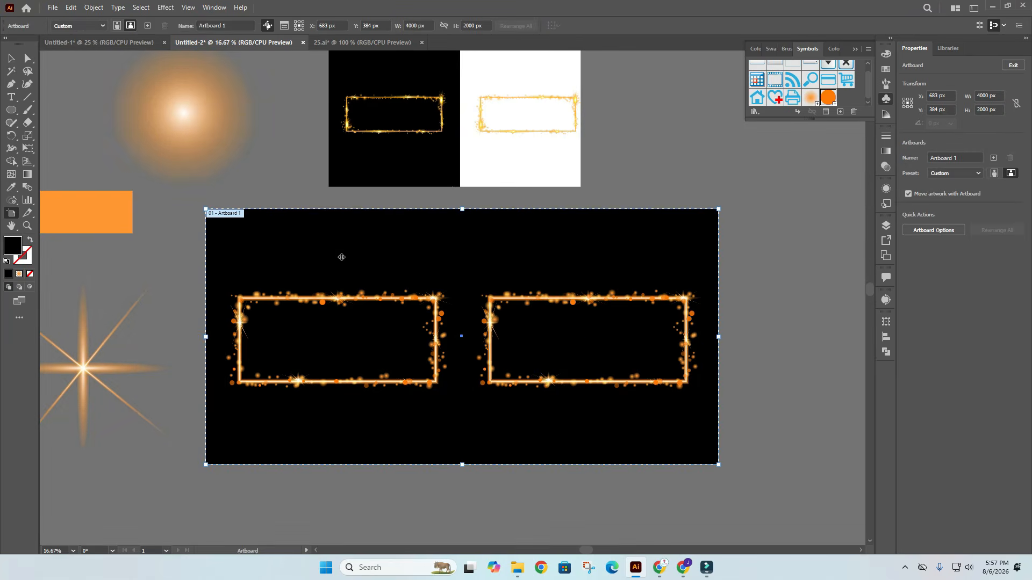
left_click(11, 58)
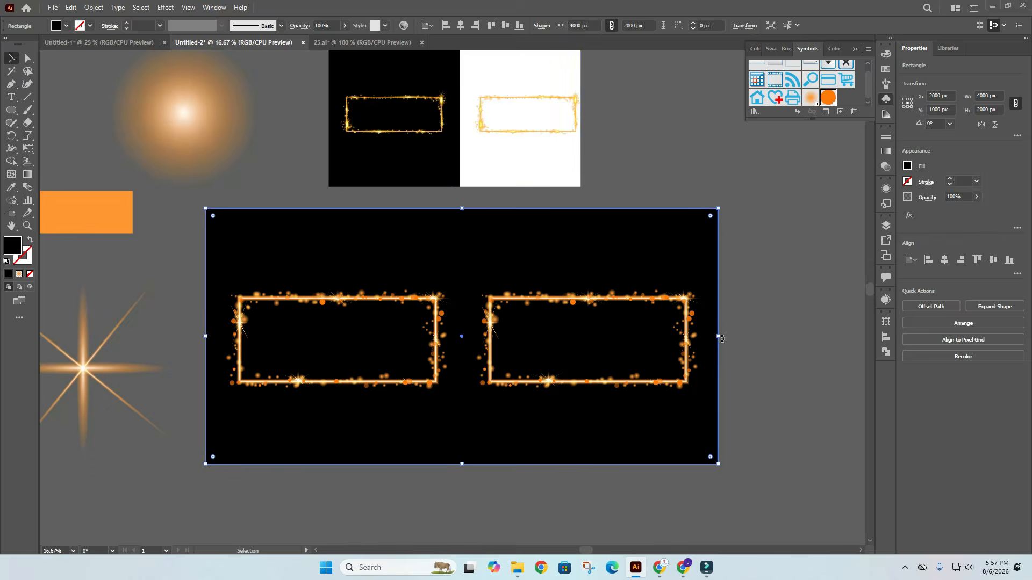
left_click_drag(718, 337, 462, 338)
left_click(638, 233)
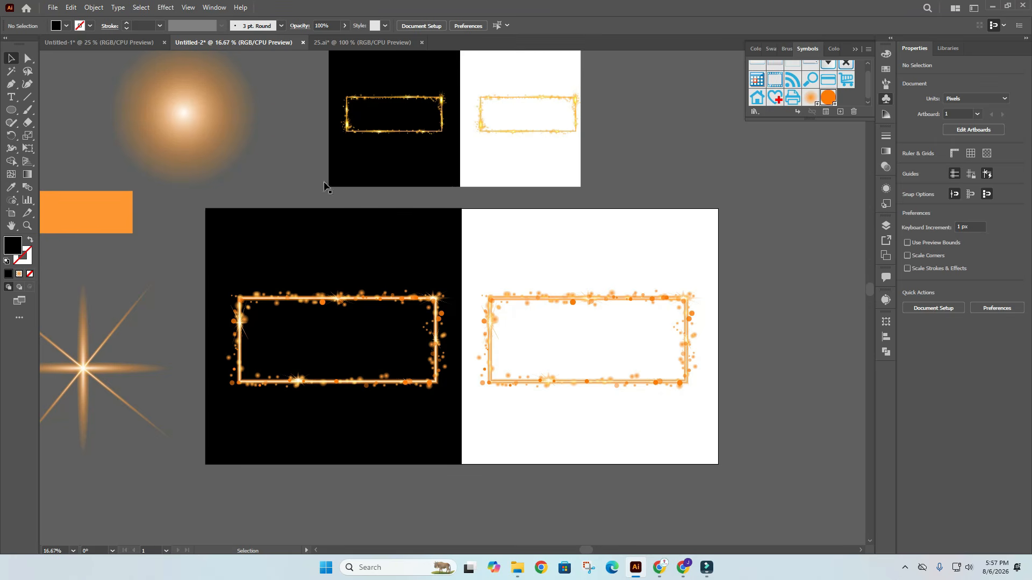
Draw a rectangle about 1433 by 1671 px over the right frame copy and fill it with off-white F9F4EF.
left_click_drag(11, 110, 58, 107)
left_click_drag(485, 233, 669, 448)
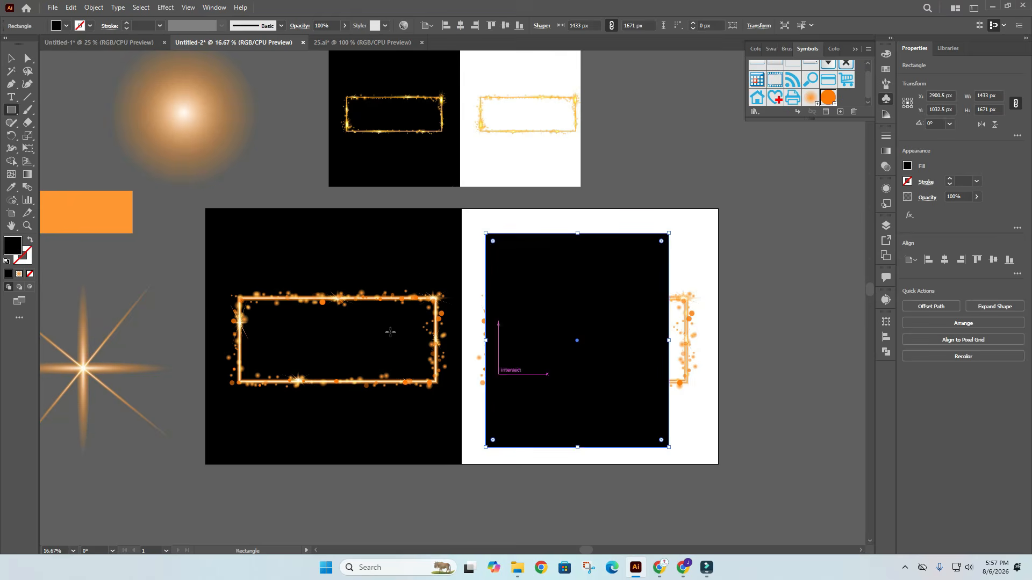
double_click(15, 246)
left_click(385, 214)
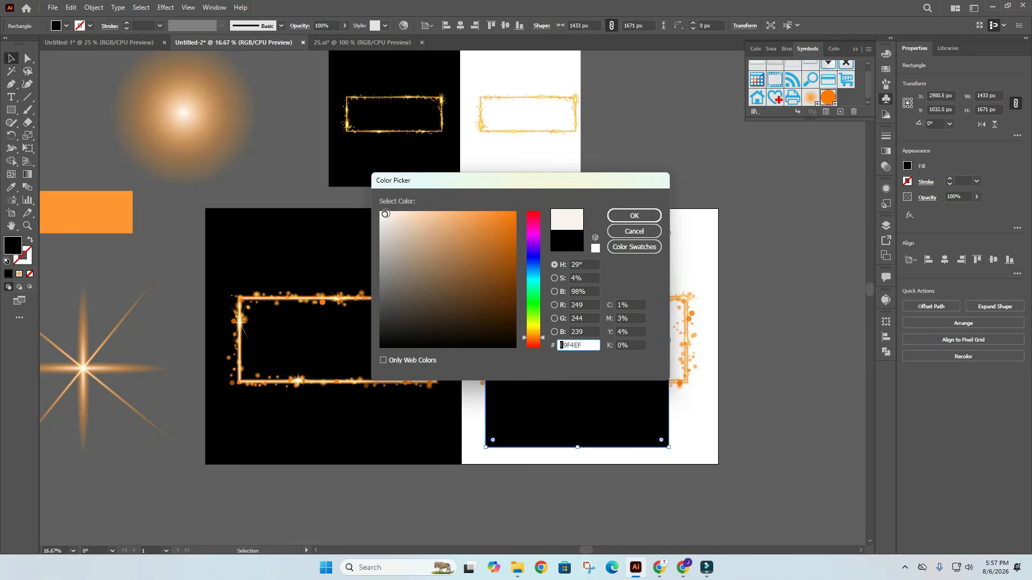
left_click(644, 216)
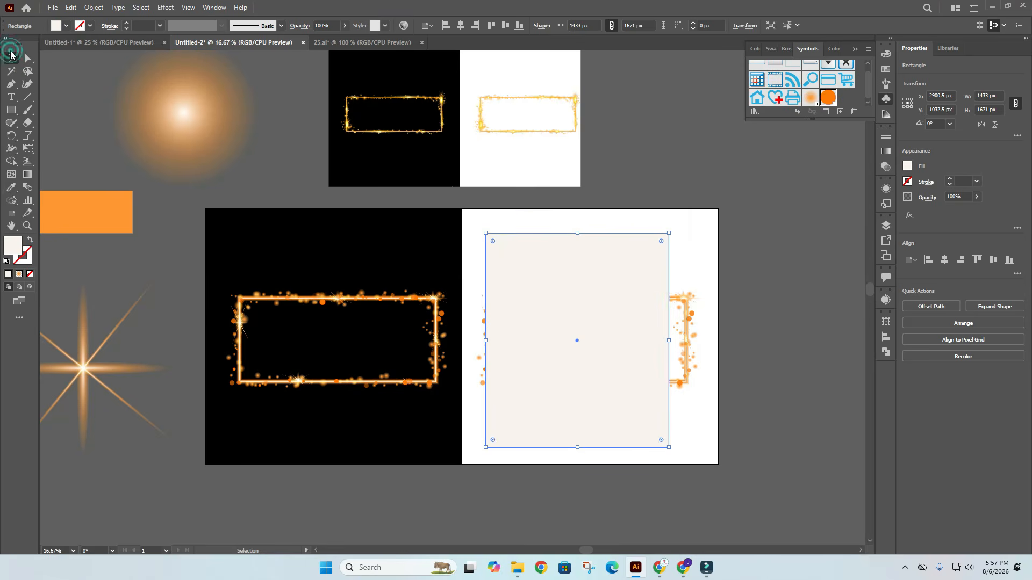
Send the off-white rectangle to the back, behind the right frame copy.
right_click(655, 302)
mouse_move(664, 477)
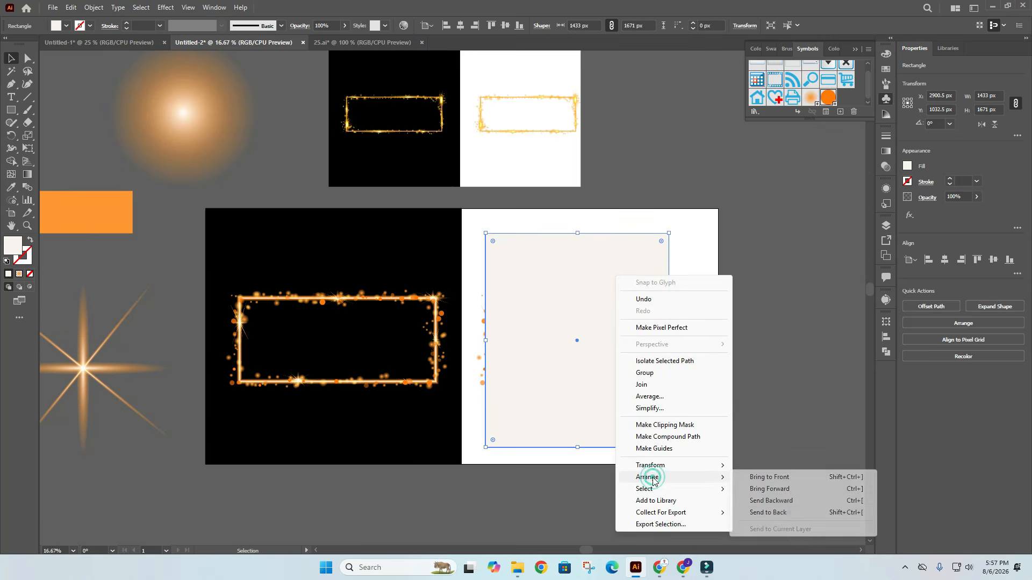
left_click(764, 513)
left_click(740, 438)
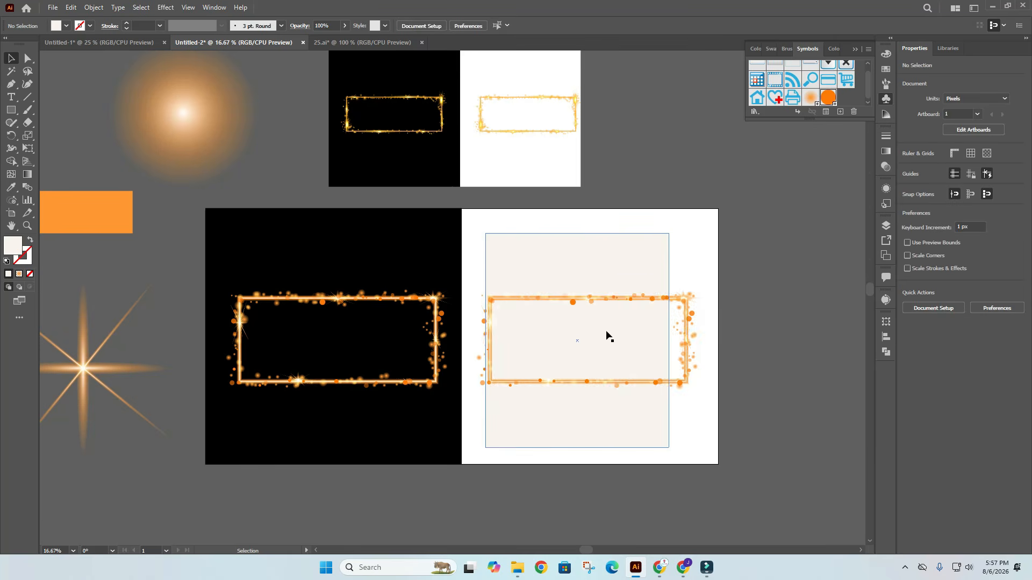
left_click_drag(583, 264, 612, 245)
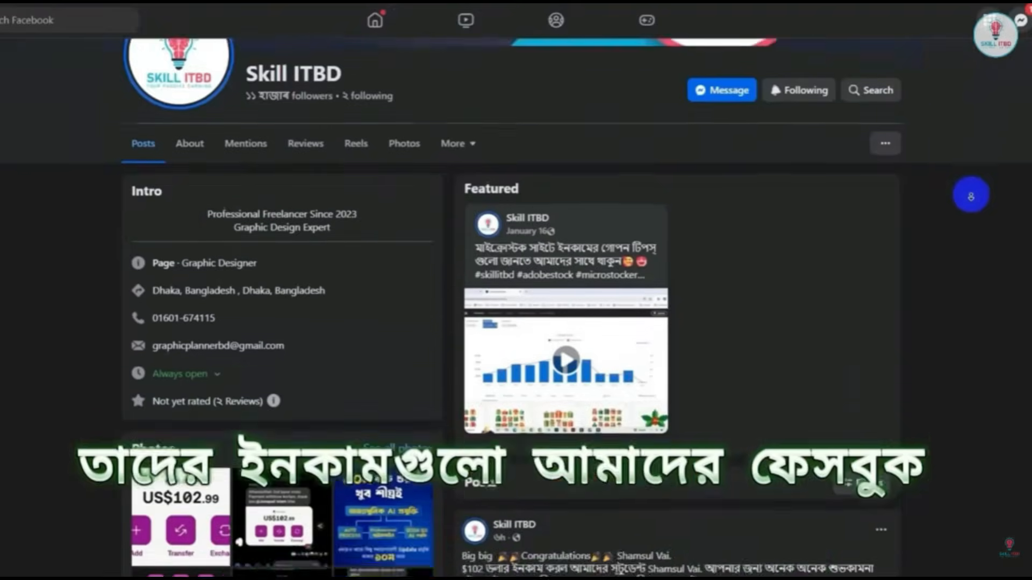
scroll(971, 196, "down", 20)
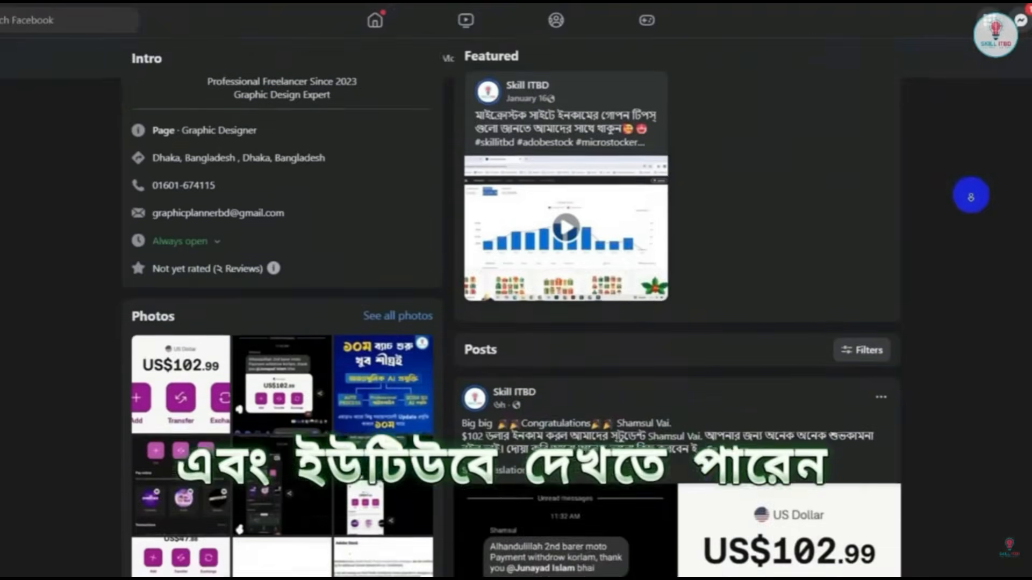
scroll(974, 257, "down", 15)
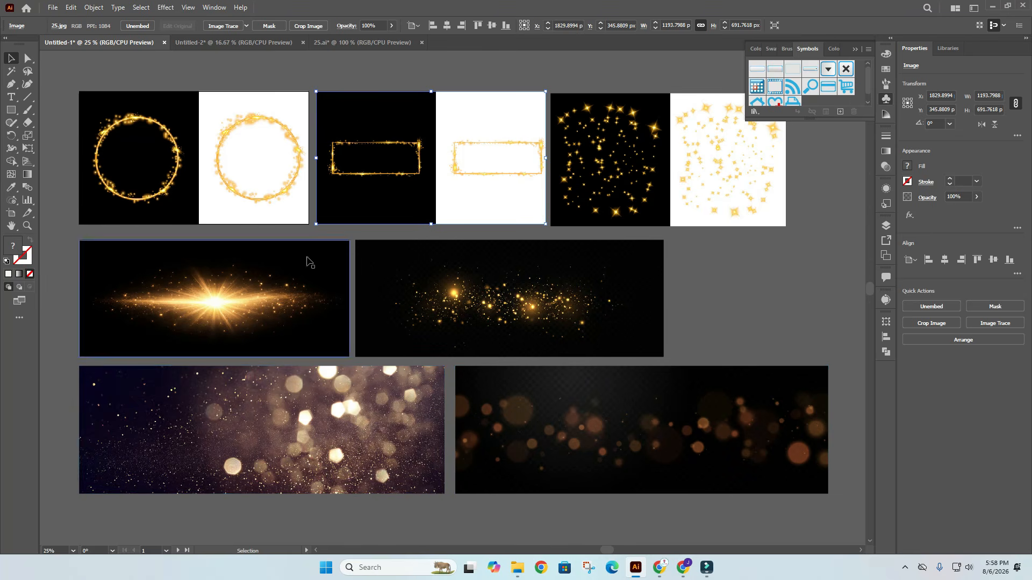
Return to the Untitled-2 document and examine the star burst and circles at the left frame's upper-right corner.
left_click(280, 43)
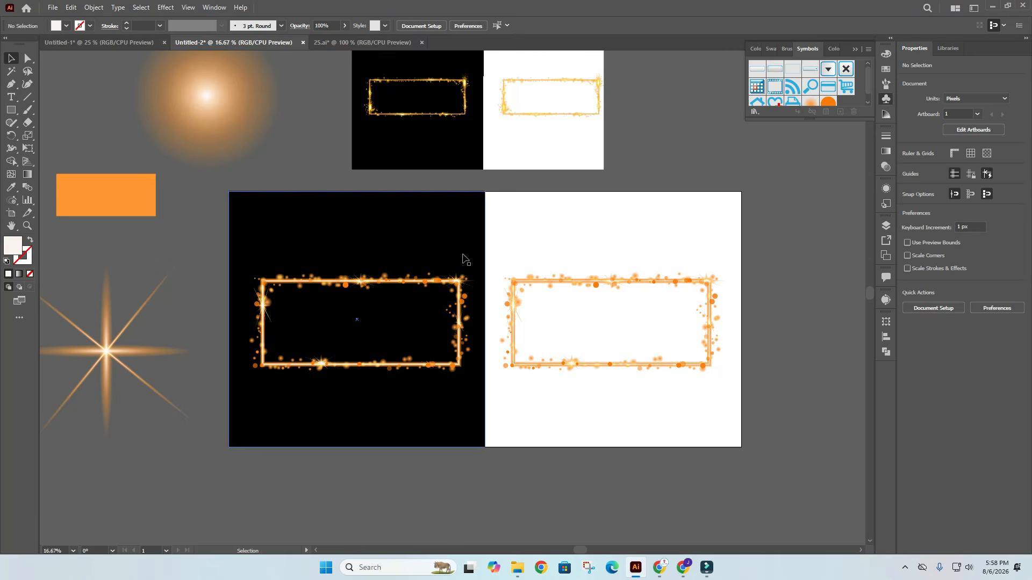
scroll(460, 282, "up", 5)
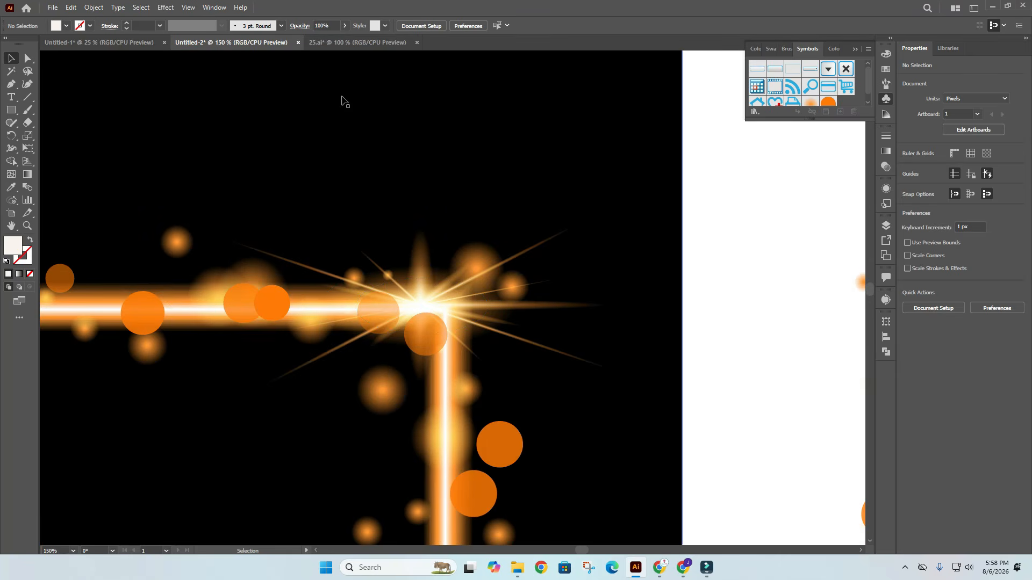
Look over the reference images in Untitled-1 and close the 25.ai document.
left_click(143, 43)
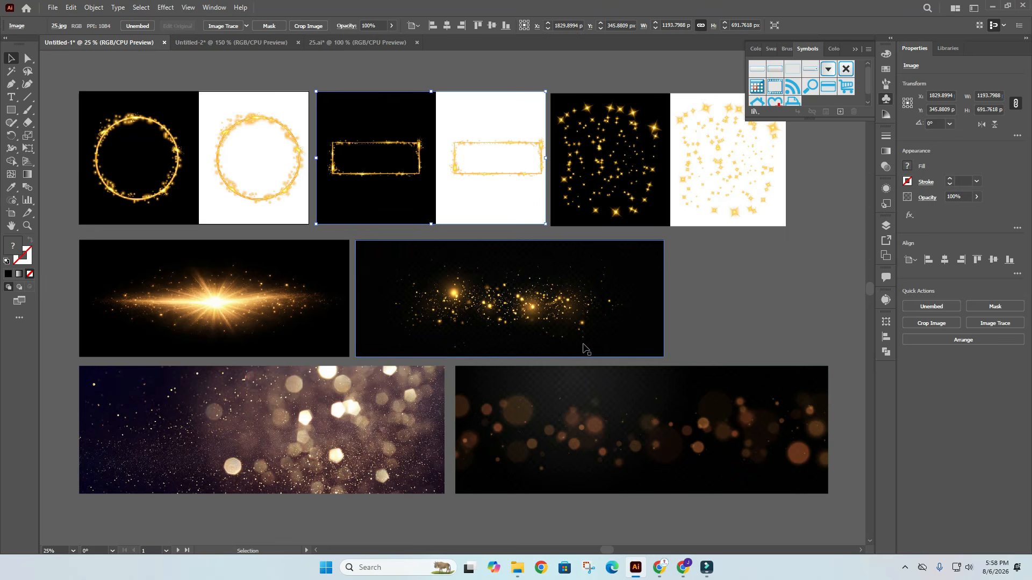
left_click(360, 43)
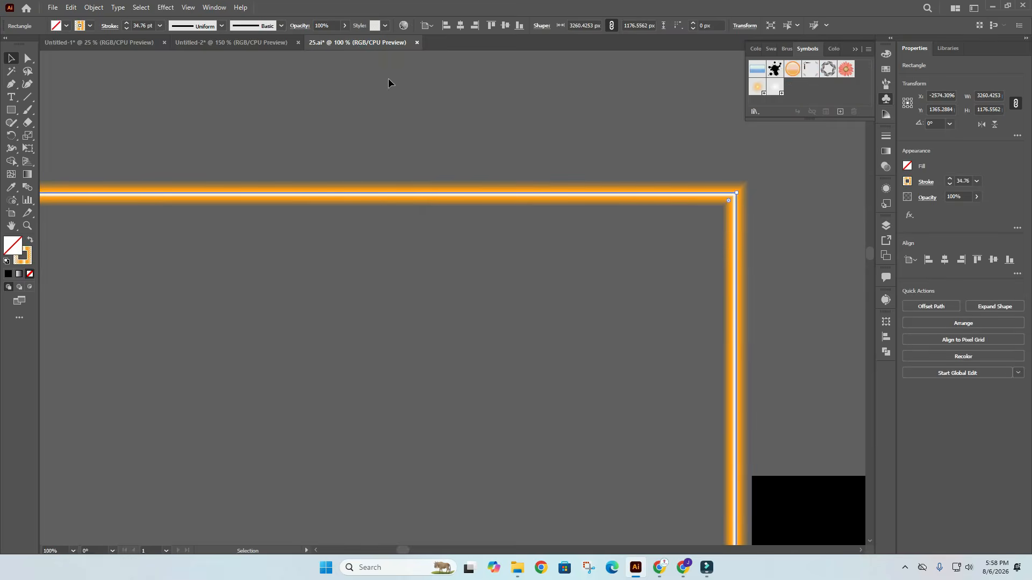
left_click(422, 42)
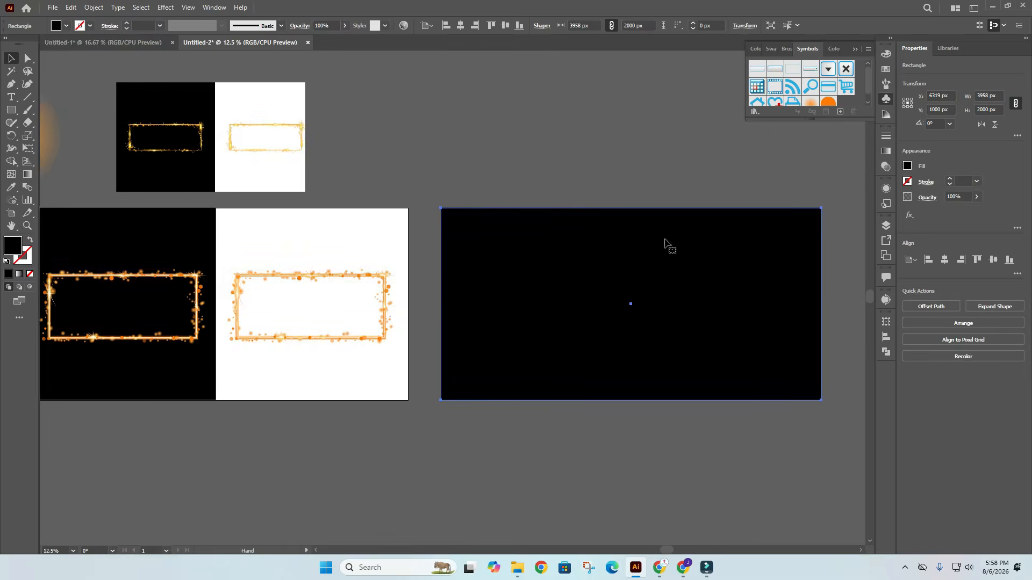
Place the 398 px star group on the empty canvas above the new black rectangle and select it.
left_click_drag(489, 144, 637, 199)
left_click_drag(187, 269, 196, 264)
key("ctrl+z")
left_click(102, 340)
left_click_drag(68, 431, 674, 186)
left_click_drag(749, 179, 590, 177)
left_click(652, 172)
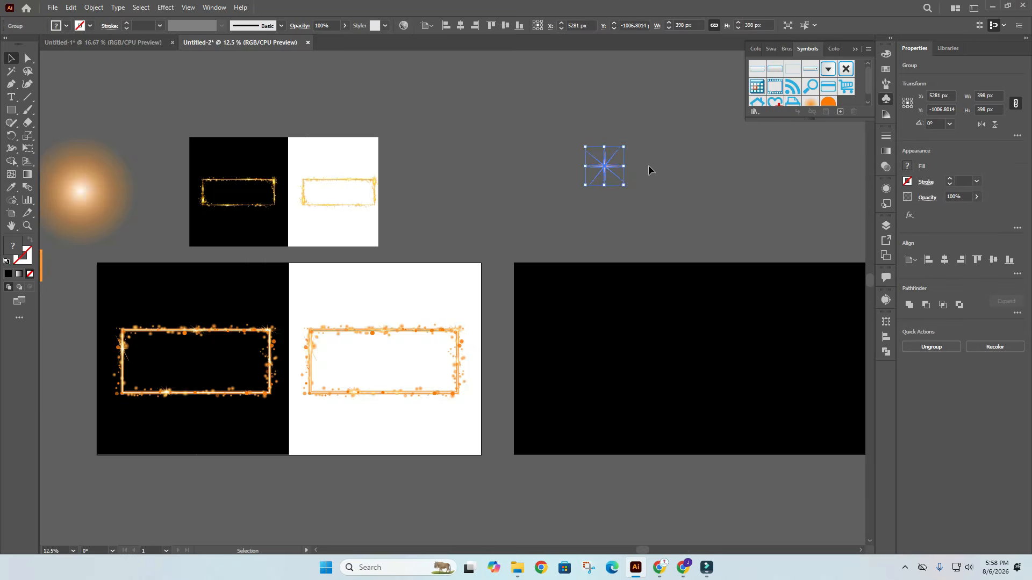
Duplicate the star in place and rotate a smaller copy to form a burst with extra rays.
scroll(649, 166, "up", 3)
key("ctrl+c")
key("ctrl+f")
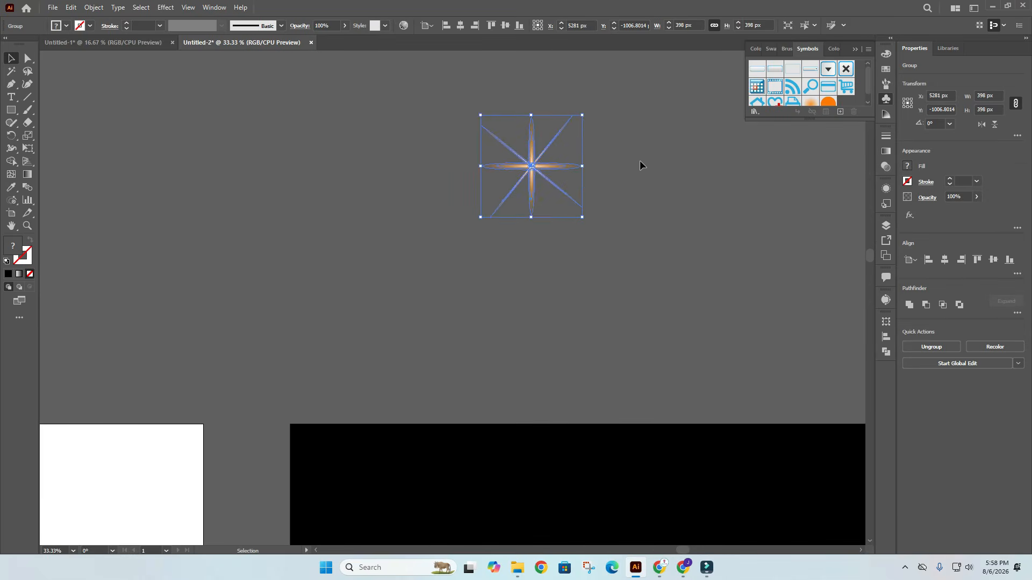
left_click_drag(603, 138, 591, 169)
left_click(603, 152)
Move the combined star burst onto the black rectangle's upper edge and enlarge the Symbols panel to show every symbol.
left_click_drag(465, 209, 464, 210)
key("v")
left_click_drag(544, 179, 525, 469)
scroll(526, 444, "down", 1)
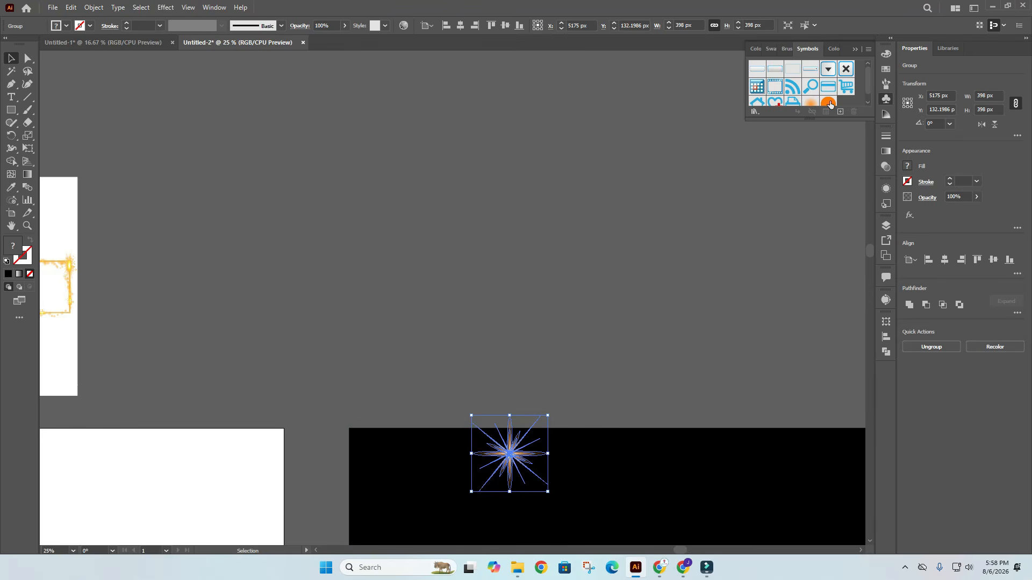
left_click_drag(820, 119, 824, 184)
scroll(683, 240, "down", 4)
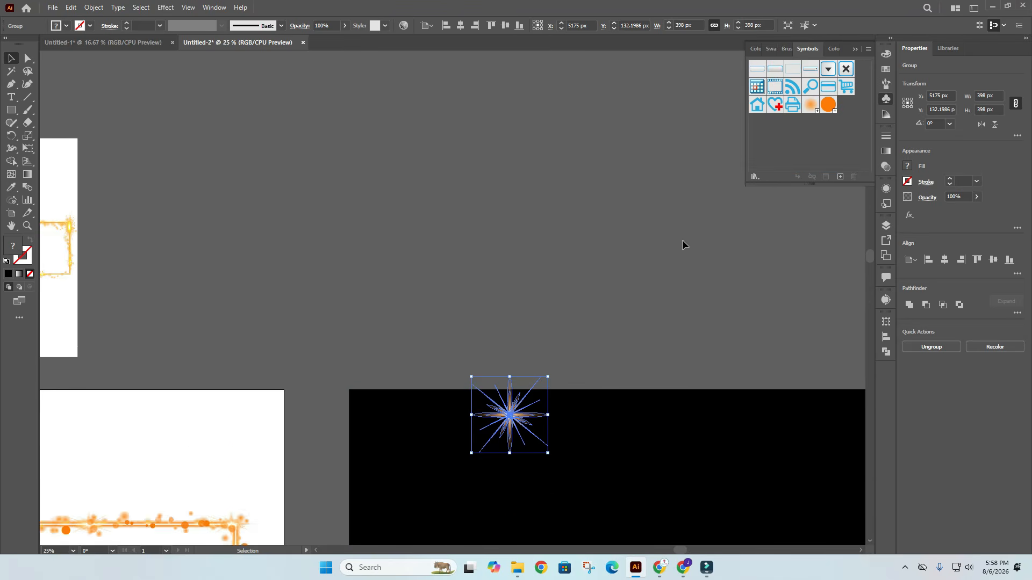
scroll(654, 273, "down", 2)
Scale the star burst on the black rectangle down to 262 by 262 px and save it as a dynamic symbol.
left_click_drag(668, 237, 540, 203)
left_click(539, 203)
left_click_drag(457, 278, 464, 329)
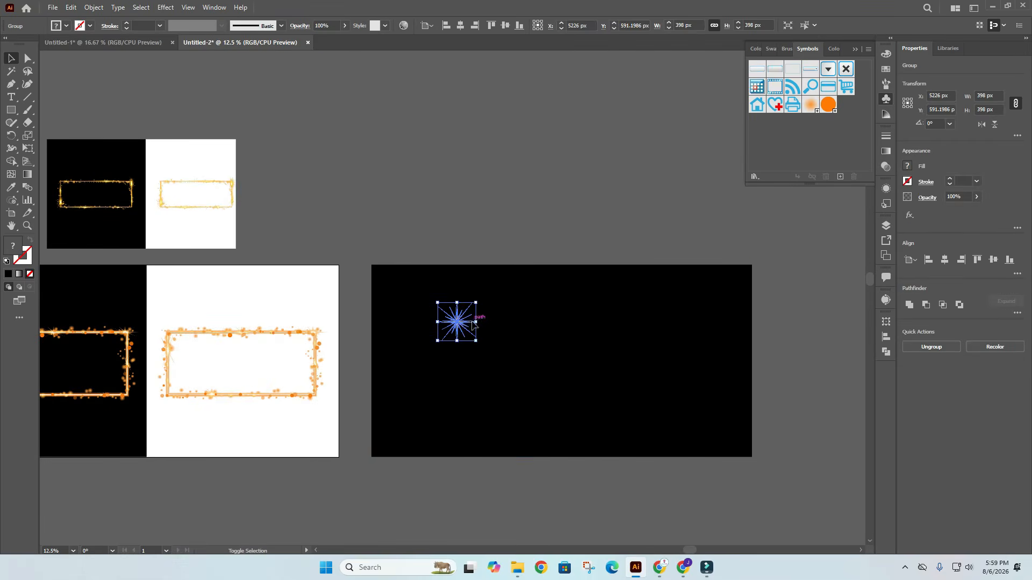
left_click(473, 338)
left_click_drag(464, 325, 852, 161)
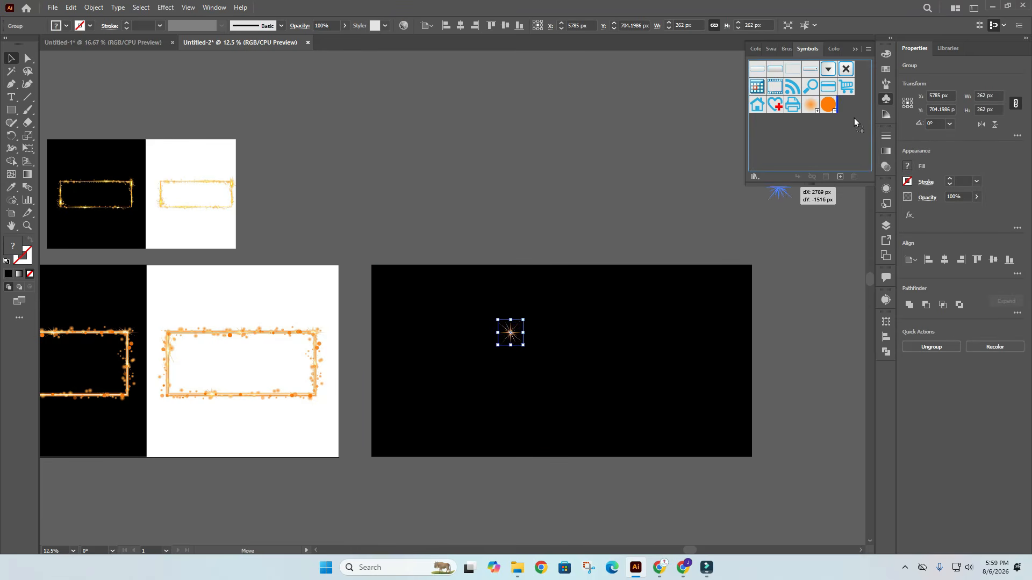
left_click_drag(854, 118, 852, 118)
left_click(513, 373)
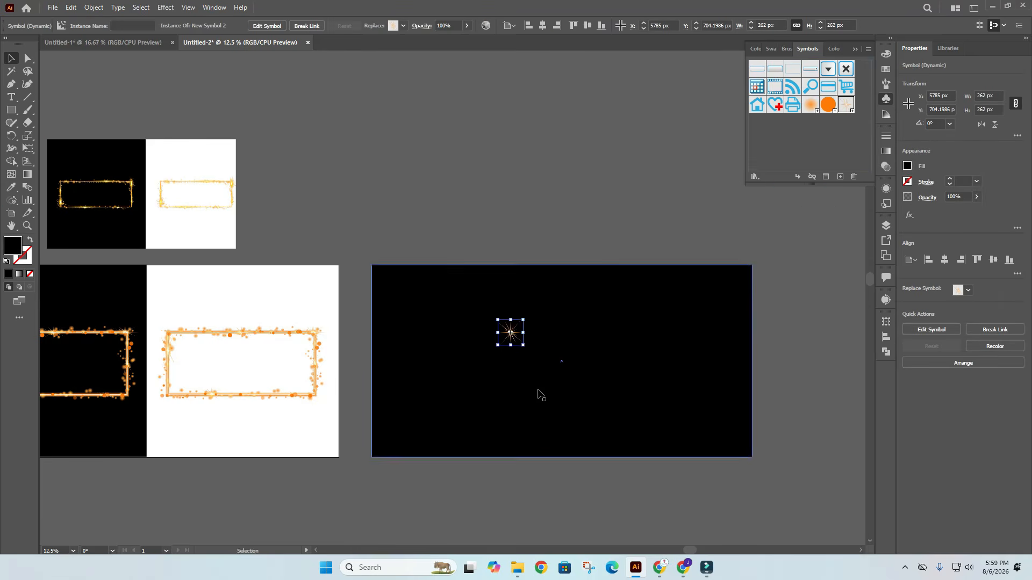
Spray star symbols across the black rectangle with the Symbol Sprayer, keeping the stars in its upper half smaller.
right_click(12, 201)
left_click(58, 199)
mouse_move(434, 404)
left_mouse_down()
mouse_move(622, 381)
mouse_move(600, 362)
mouse_move(469, 358)
mouse_move(575, 393)
mouse_move(438, 416)
mouse_move(704, 411)
mouse_move(710, 379)
mouse_move(686, 332)
mouse_move(638, 331)
left_mouse_up()
left_click_drag(426, 319, 399, 403)
left_click_drag(457, 155, 529, 161)
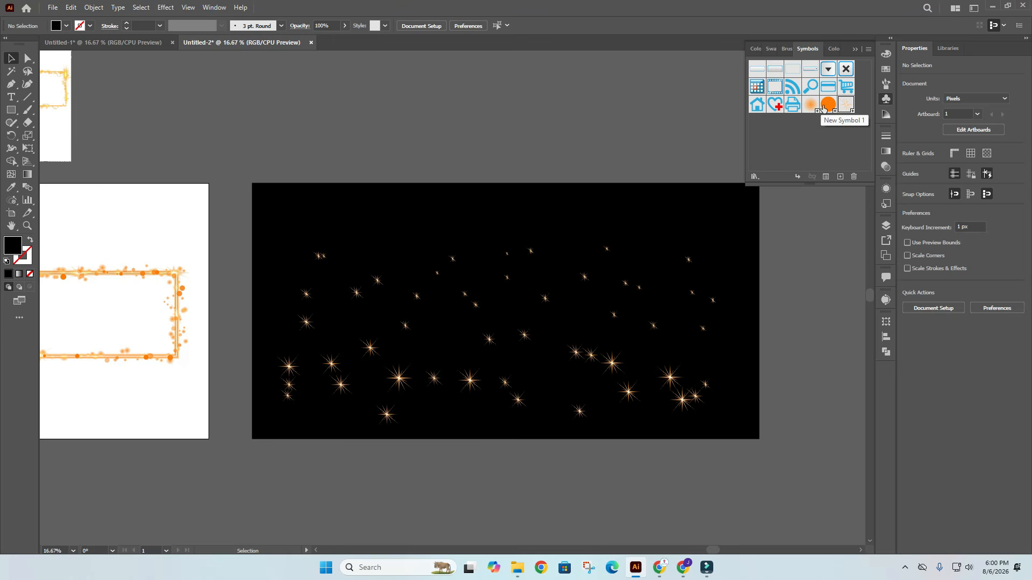
Spray the soft orange glow symbol densely across the whole black rectangle.
left_click(10, 204)
left_click(91, 205)
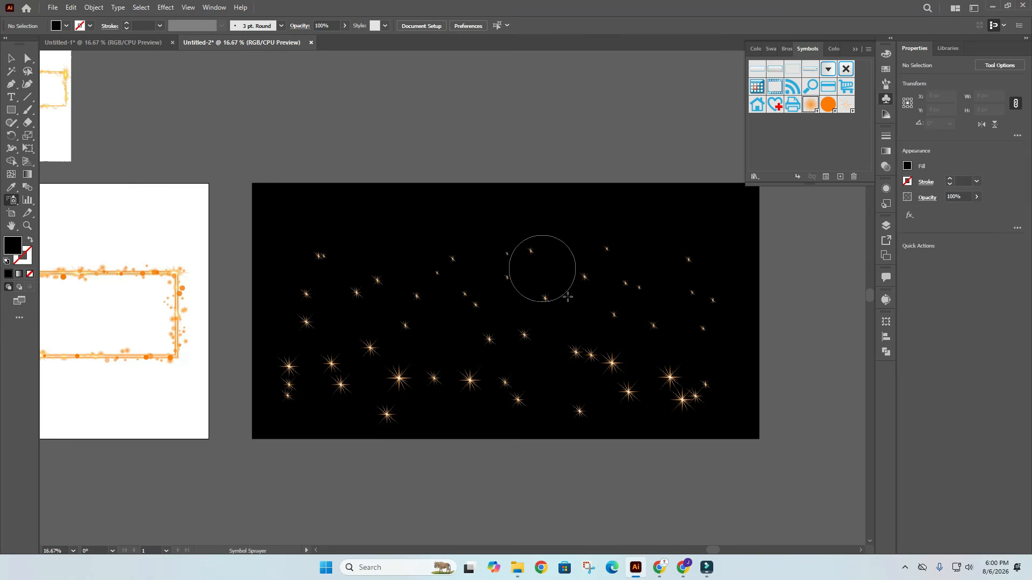
left_click_drag(514, 325, 666, 330)
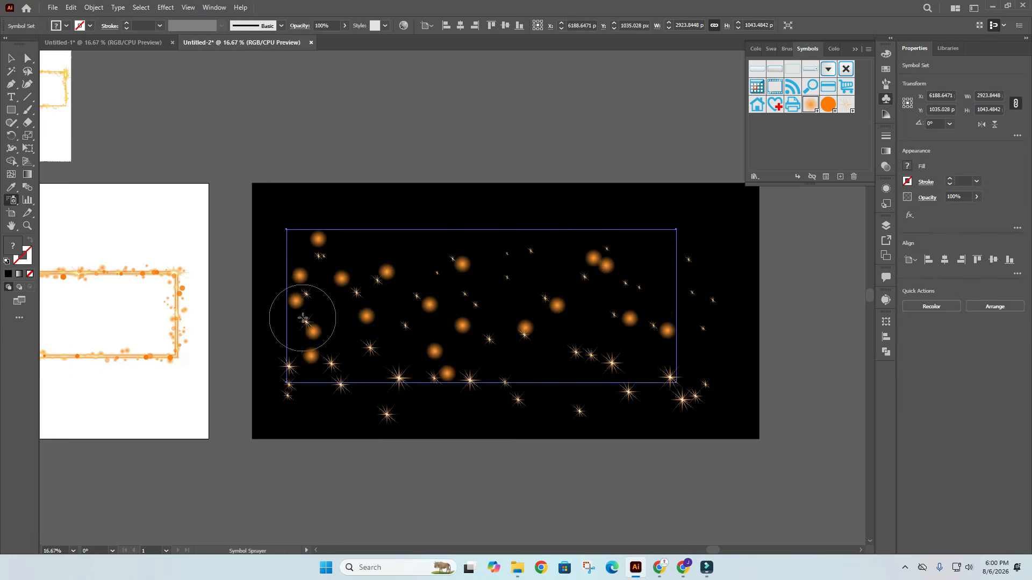
mouse_move(306, 392)
left_mouse_down()
mouse_move(675, 409)
mouse_move(702, 348)
mouse_move(605, 381)
mouse_move(538, 370)
mouse_move(493, 310)
mouse_move(547, 291)
mouse_move(655, 286)
mouse_move(721, 305)
mouse_move(716, 280)
mouse_move(738, 365)
mouse_move(735, 411)
mouse_move(500, 394)
mouse_move(335, 409)
mouse_move(331, 389)
mouse_move(462, 316)
mouse_move(412, 279)
mouse_move(368, 274)
mouse_move(583, 265)
mouse_move(595, 250)
mouse_move(356, 248)
mouse_move(717, 236)
mouse_move(719, 259)
mouse_move(546, 222)
mouse_move(339, 227)
mouse_move(302, 239)
mouse_move(272, 417)
left_mouse_up()
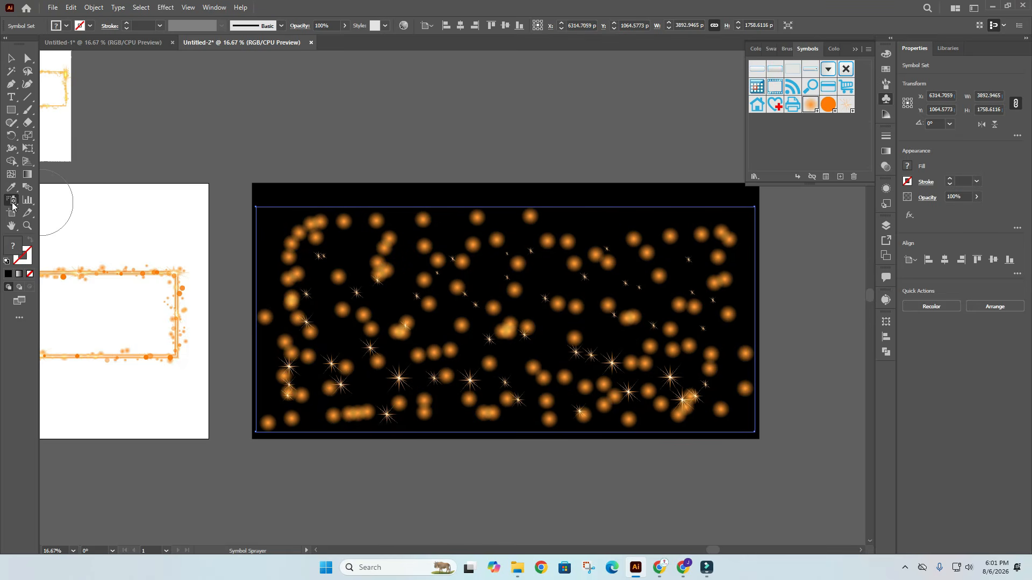
Fade many of the sprayed glow dots with the Symbol Screener, mainly in the upper and middle areas.
right_click(13, 205)
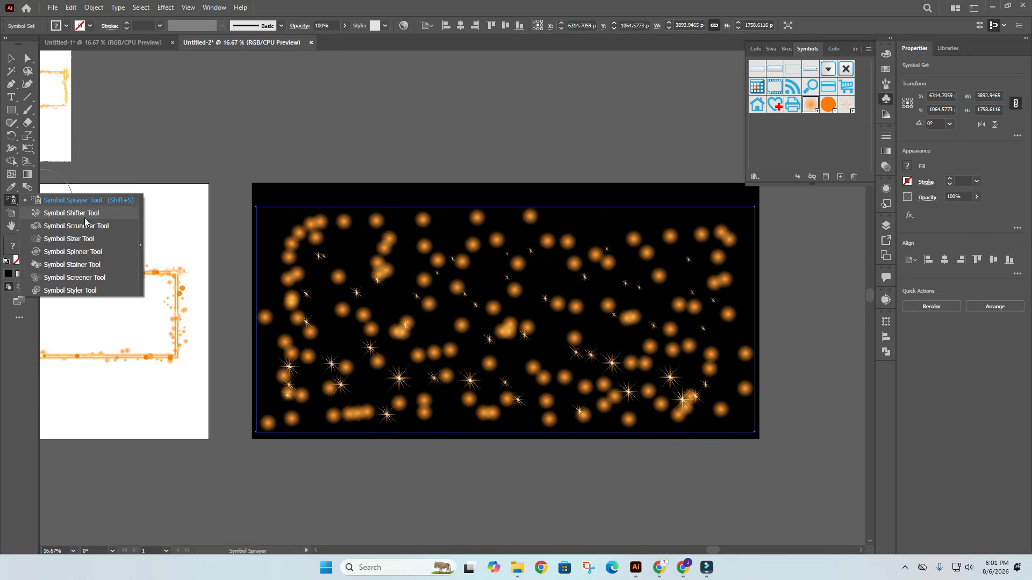
left_click(79, 213)
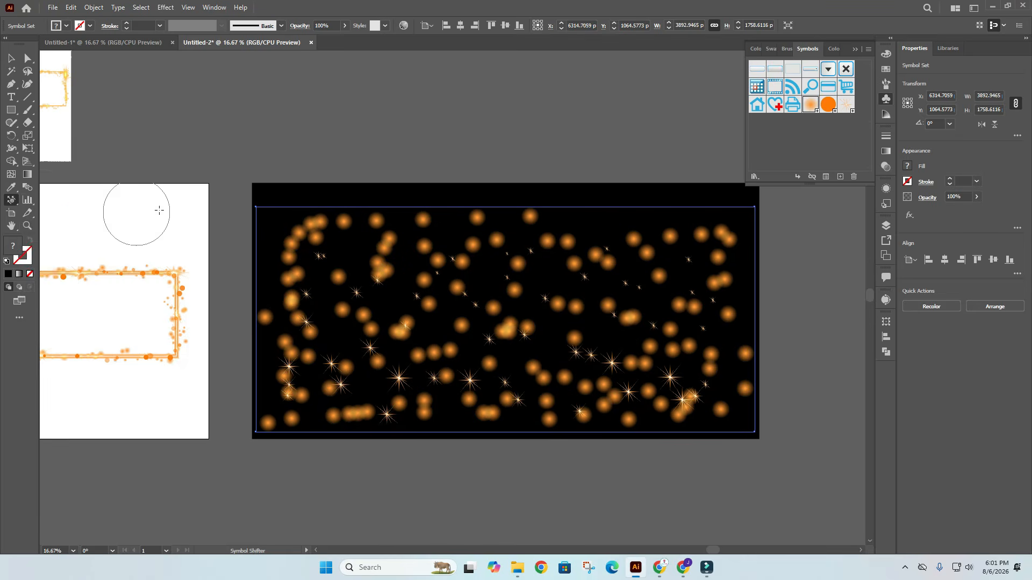
right_click(14, 201)
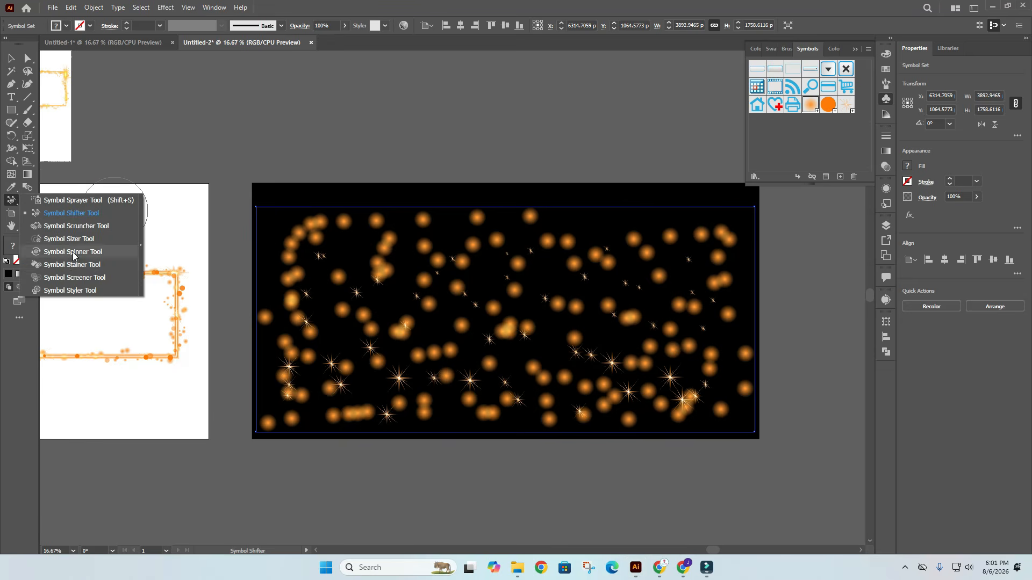
left_click(91, 277)
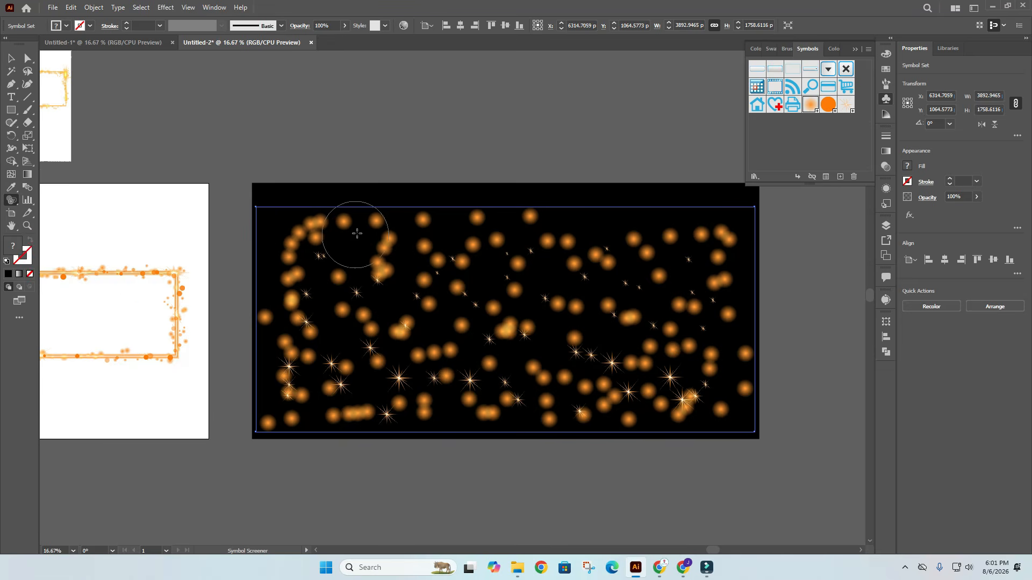
mouse_move(359, 233)
left_mouse_down()
mouse_move(298, 228)
mouse_move(412, 244)
mouse_move(348, 271)
mouse_move(379, 314)
mouse_move(340, 322)
mouse_move(314, 312)
left_mouse_up()
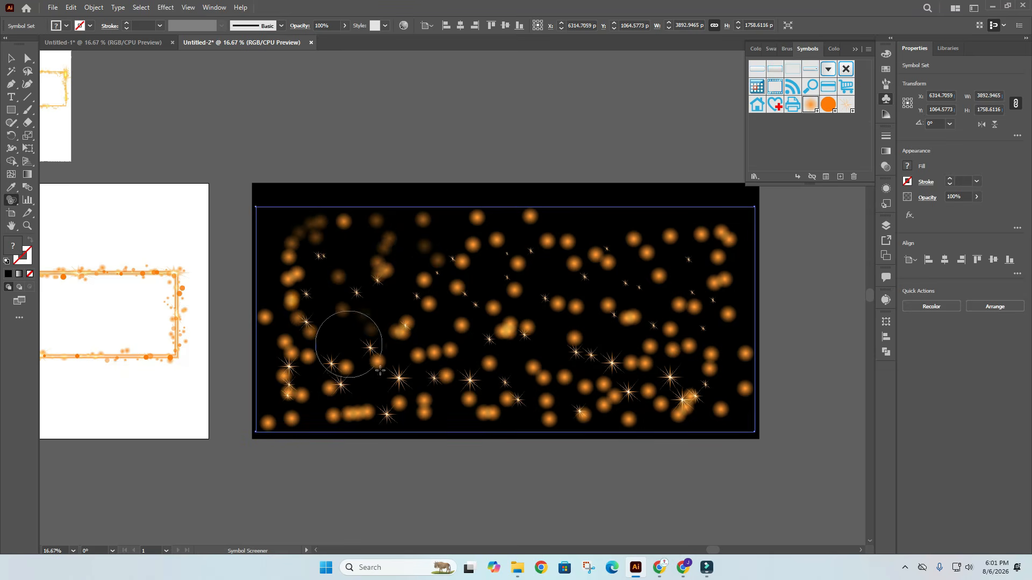
mouse_move(366, 358)
left_mouse_down()
mouse_move(413, 340)
mouse_move(450, 273)
left_mouse_up()
mouse_move(567, 244)
left_mouse_down()
mouse_move(491, 280)
mouse_move(532, 323)
left_mouse_up()
mouse_move(301, 261)
left_mouse_down()
mouse_move(284, 319)
mouse_move(670, 333)
mouse_move(364, 421)
mouse_move(364, 226)
mouse_move(448, 236)
left_mouse_up()
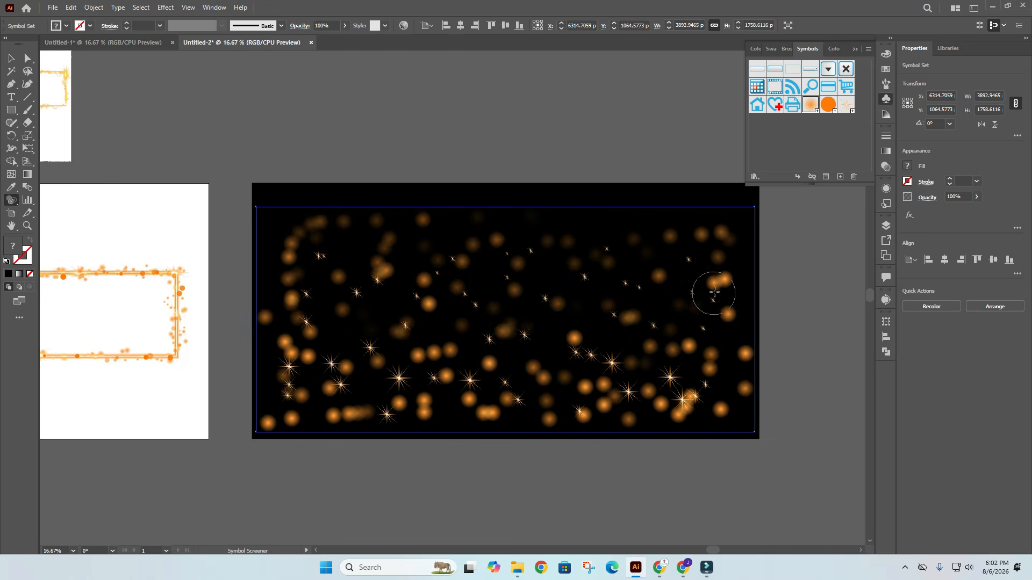
Vary the glow dots' sizes with the Symbol Sizer, shrinking many in the upper and middle areas.
right_click(11, 200)
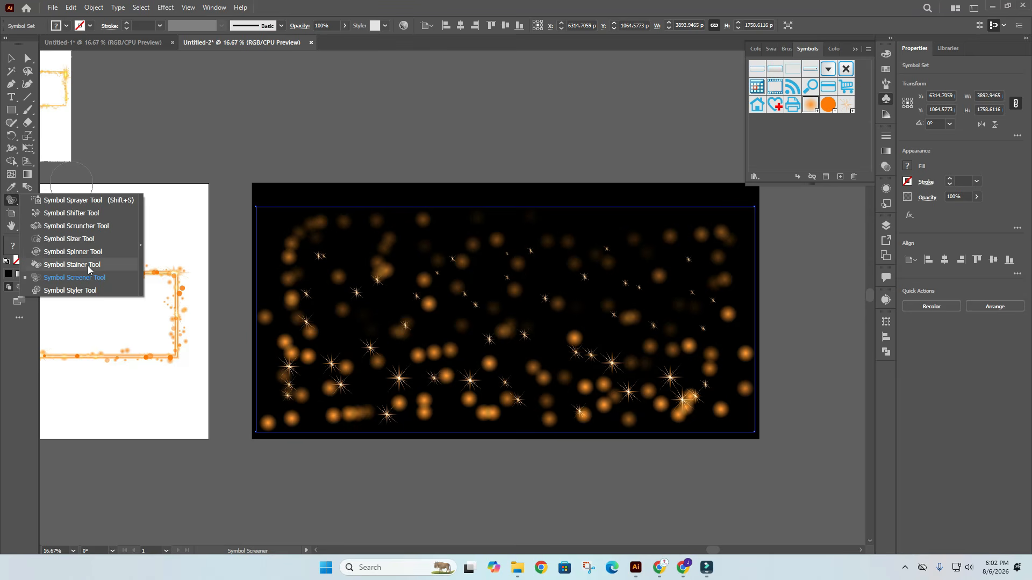
left_click(81, 239)
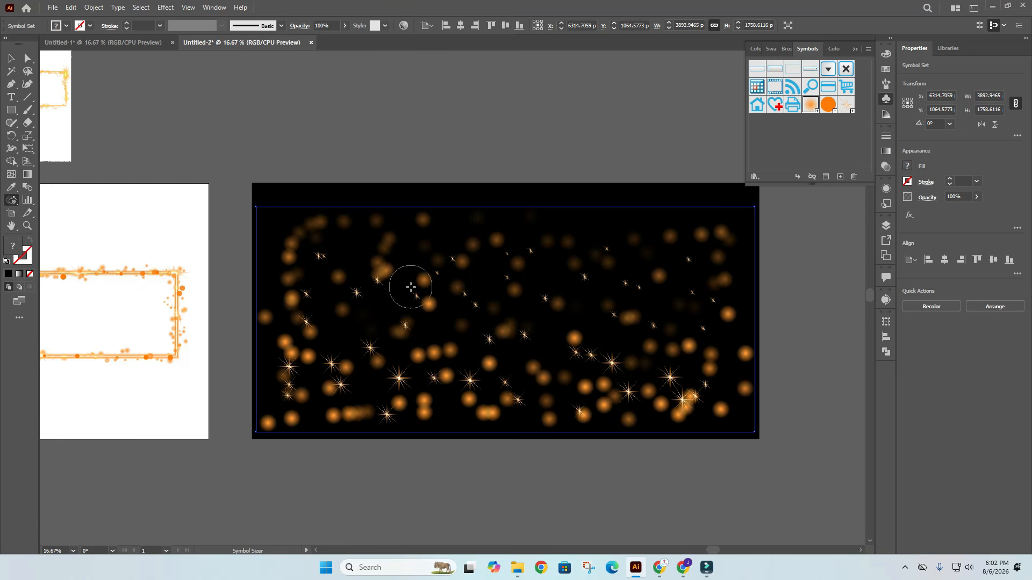
mouse_move(390, 275)
left_mouse_down()
mouse_move(285, 226)
mouse_move(306, 233)
mouse_move(292, 274)
mouse_move(417, 225)
mouse_move(444, 246)
mouse_move(376, 231)
mouse_move(741, 278)
mouse_move(649, 311)
mouse_move(389, 311)
mouse_move(428, 285)
mouse_move(366, 269)
mouse_move(316, 302)
mouse_move(272, 301)
mouse_move(274, 311)
left_mouse_up()
mouse_move(503, 341)
left_mouse_down()
mouse_move(336, 336)
mouse_move(552, 322)
mouse_move(629, 326)
mouse_move(707, 351)
mouse_move(720, 326)
left_mouse_up()
mouse_move(516, 330)
left_mouse_down()
mouse_move(405, 342)
mouse_move(403, 265)
mouse_move(375, 226)
mouse_move(309, 223)
mouse_move(451, 237)
mouse_move(516, 219)
mouse_move(490, 324)
mouse_move(502, 350)
left_mouse_up()
mouse_move(608, 345)
left_mouse_down()
mouse_move(694, 325)
mouse_move(529, 351)
left_mouse_up()
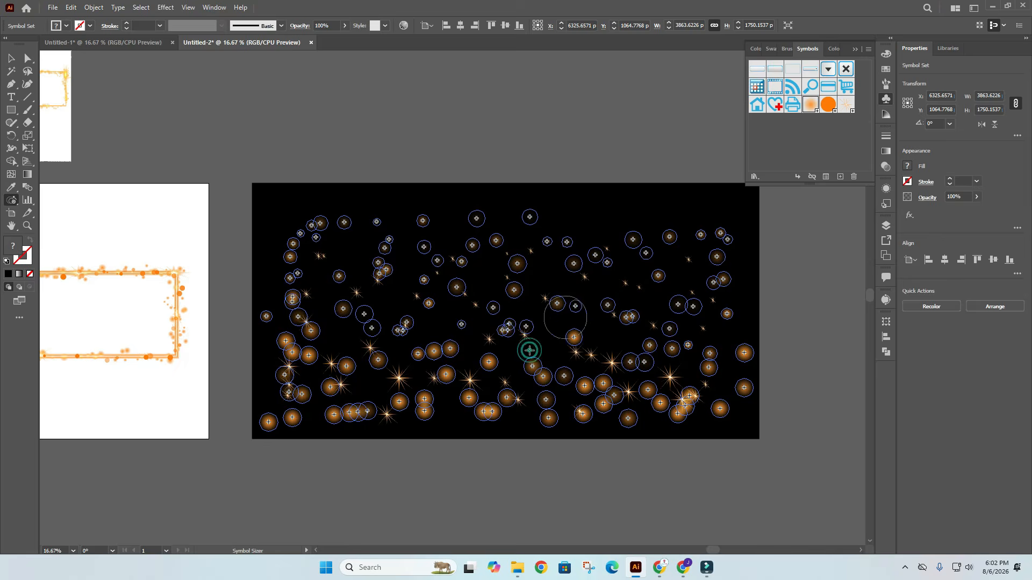
mouse_move(459, 359)
left_mouse_down()
mouse_move(732, 333)
mouse_move(631, 344)
mouse_move(506, 316)
mouse_move(433, 336)
mouse_move(403, 357)
mouse_move(350, 350)
left_mouse_up()
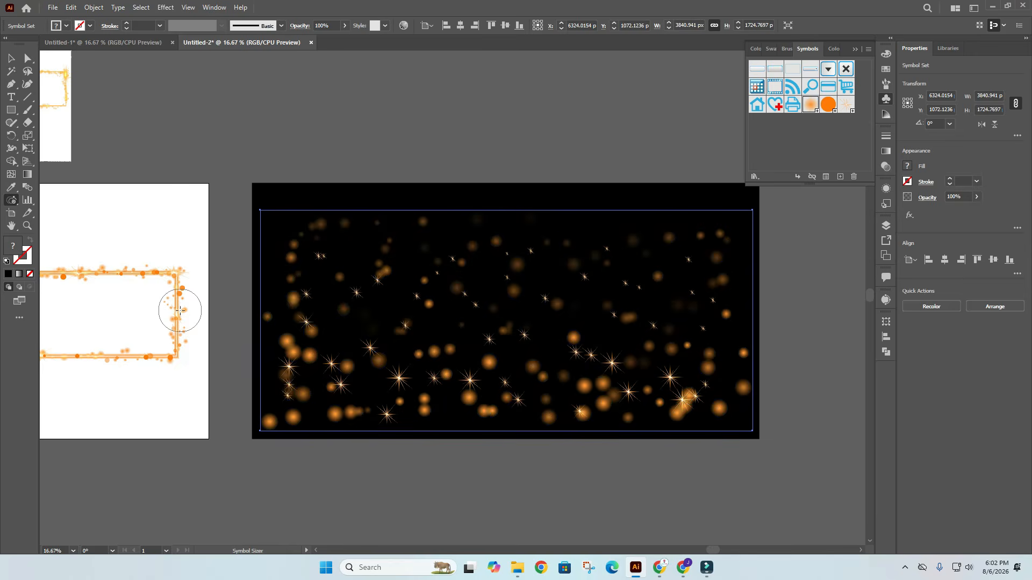
Enlarge single glow dots at the lower centre, both lower corners and a few spots in the middle of the rectangle.
mouse_move(491, 361)
left_mouse_down()
mouse_move(477, 362)
mouse_move(494, 362)
left_mouse_up()
left_click(495, 362)
left_click_drag(337, 413, 334, 414)
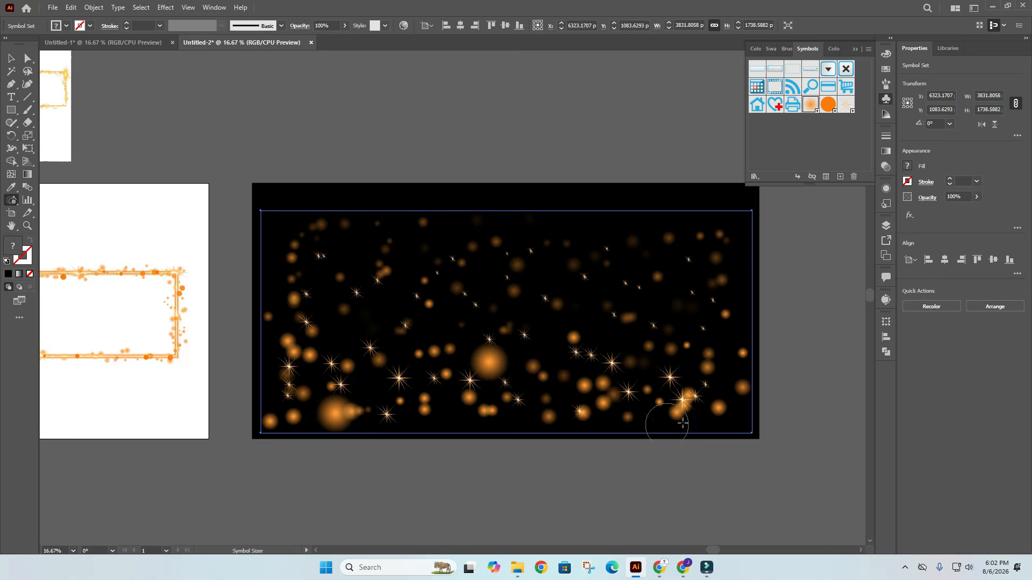
left_click_drag(725, 411, 721, 411)
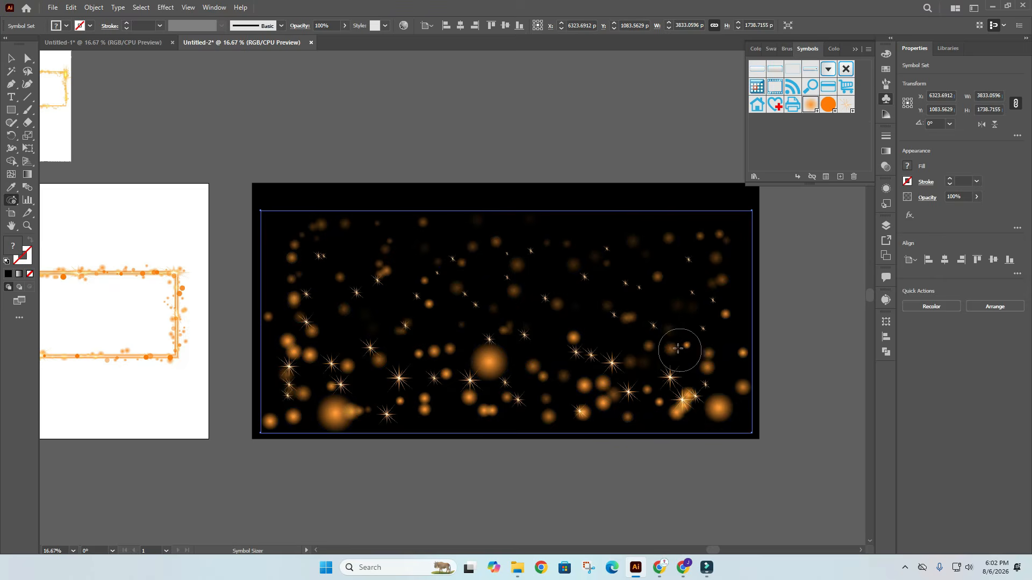
left_click(671, 348)
left_click(637, 317)
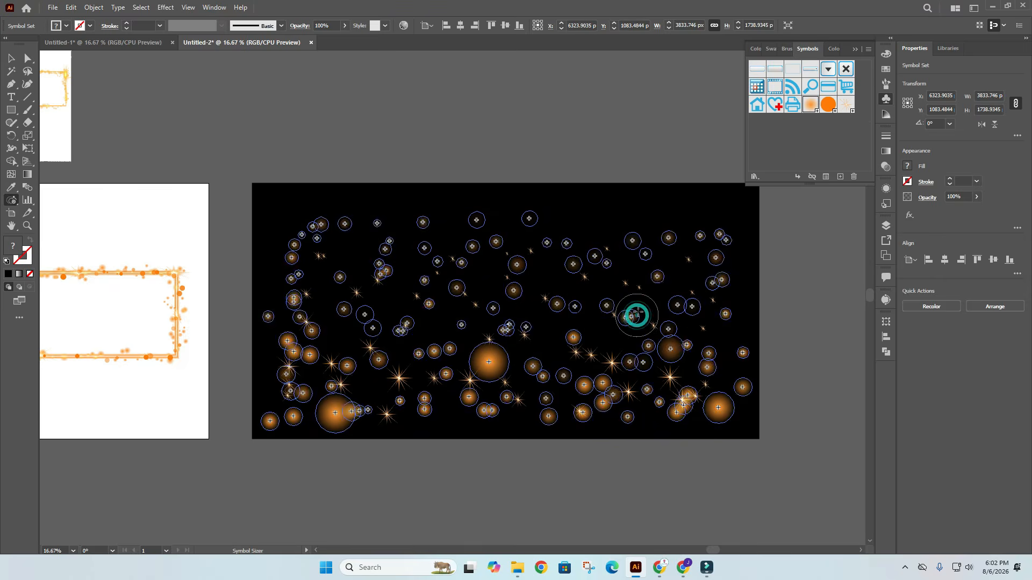
left_click_drag(658, 277, 657, 276)
left_click_drag(429, 312, 426, 301)
left_click_drag(346, 296, 346, 301)
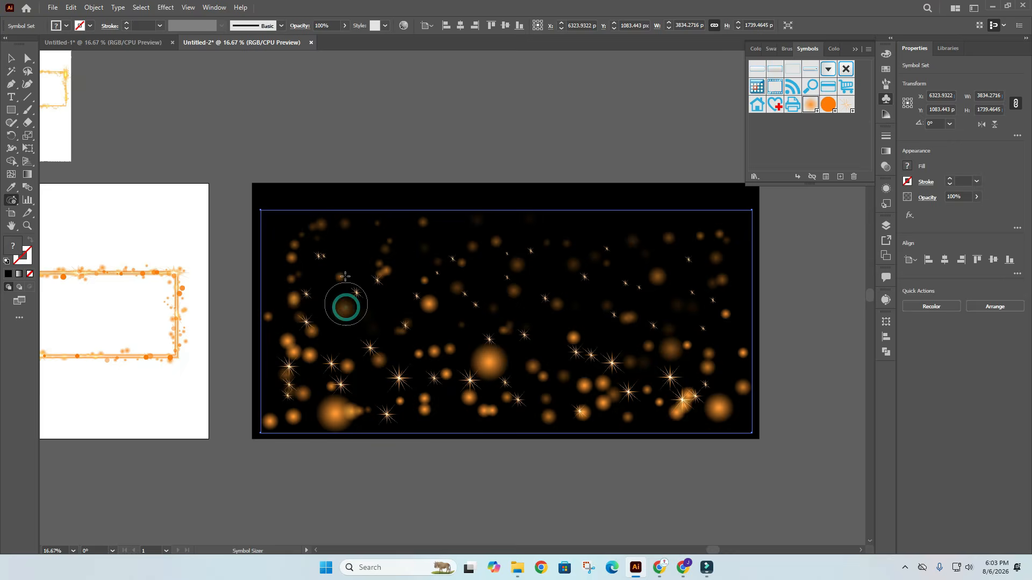
Enlarge further faint glow dots along both sides and right of the centre of the black rectangle.
left_click(295, 293)
left_click(313, 333)
left_click(559, 305)
left_click(563, 377)
left_click(725, 315)
left_click(708, 353)
left_click(571, 260)
left_click(546, 401)
left_click(711, 353)
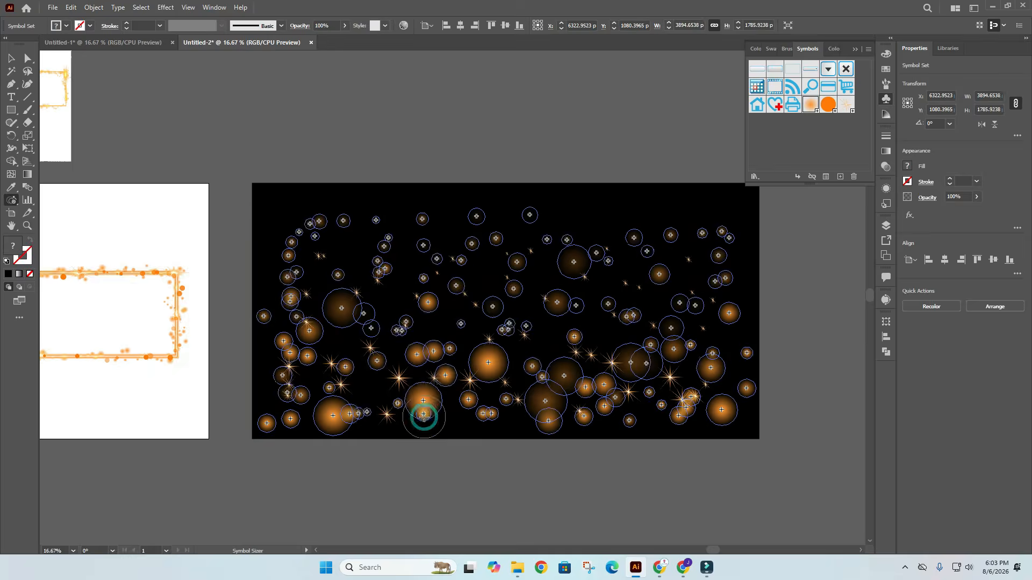
Spray the solid orange circle symbol among the glow dots across the black rectangle.
left_click(847, 109)
left_click(12, 200)
left_click(59, 201)
left_click(350, 349)
left_click(416, 338)
left_click(490, 314)
left_click(573, 297)
left_click(457, 360)
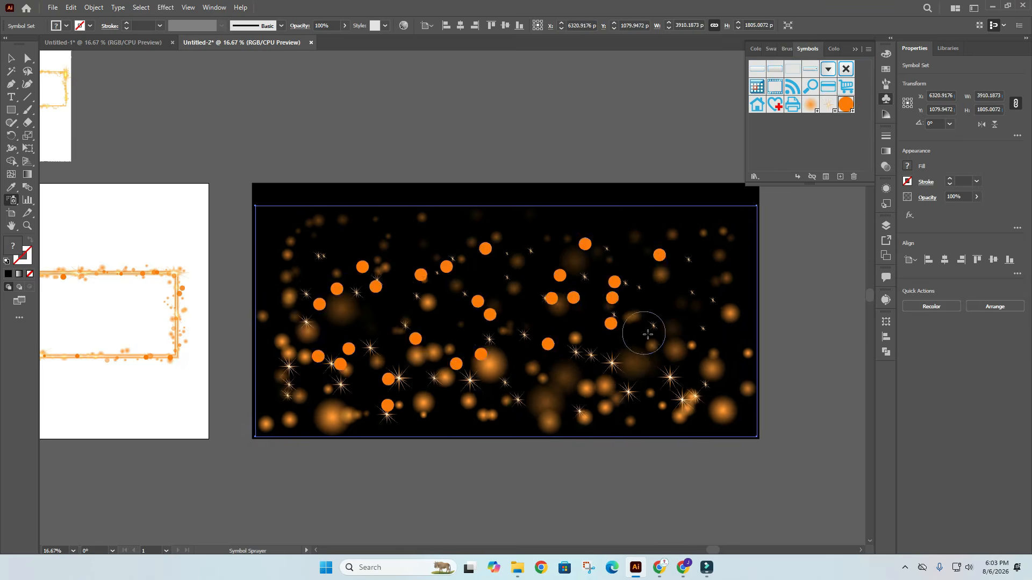
Fade many of the solid orange circles to varied transparency with the Symbol Screener.
left_click(12, 200)
left_click(59, 274)
mouse_move(575, 278)
left_mouse_down()
mouse_move(406, 328)
mouse_move(619, 350)
mouse_move(754, 307)
left_mouse_up()
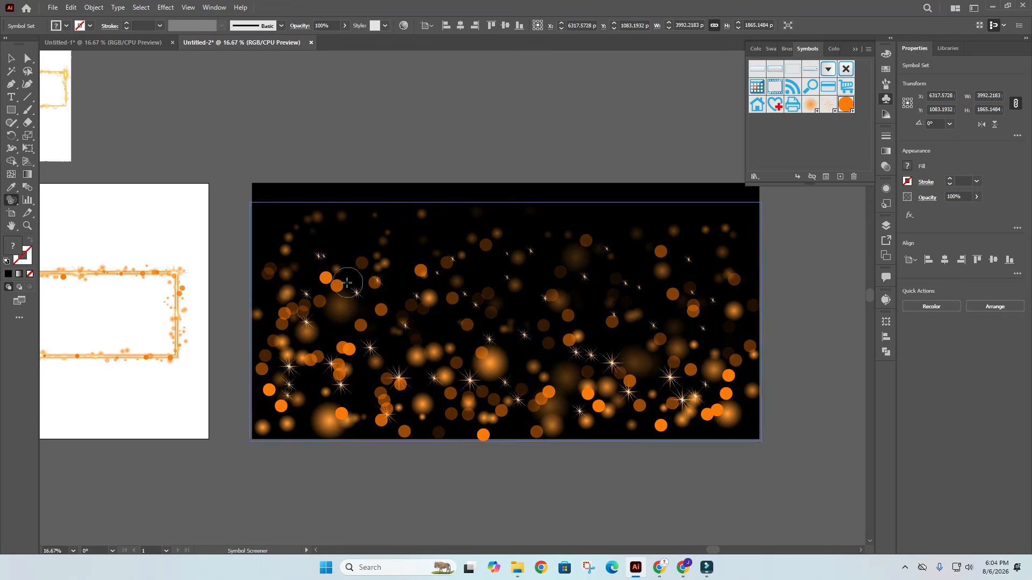
Shrink groups of solid orange circles across the black rectangle with the Symbol Sizer.
left_click(12, 200)
left_click(59, 237)
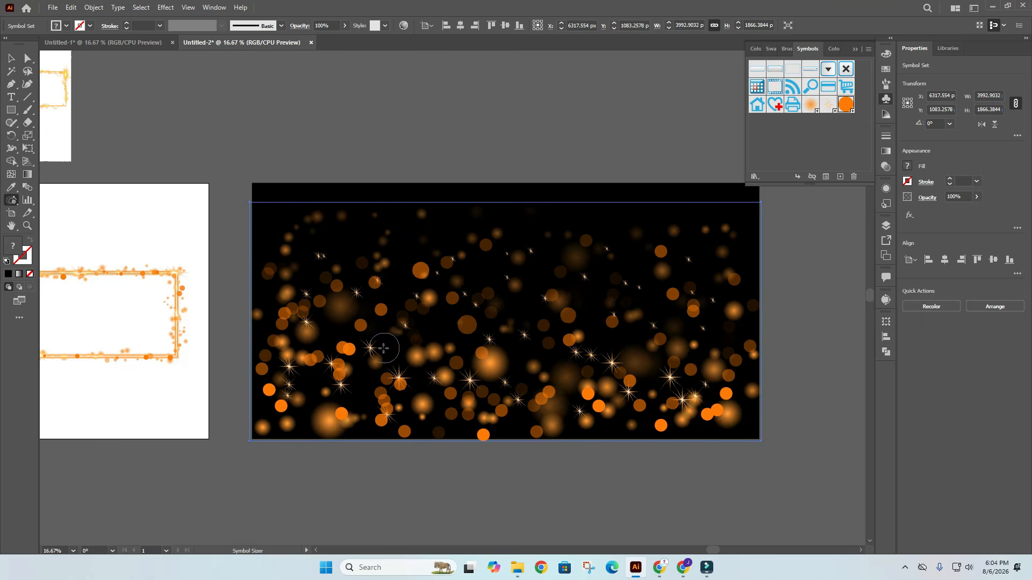
left_click_drag(282, 323, 278, 324)
left_click(490, 430, "alt")
left_click(604, 394, "alt")
left_click(723, 394, "alt")
left_click(700, 355, "alt")
left_click(487, 400, "alt")
left_click(426, 276, "alt")
left_click(346, 348, "alt")
left_click(579, 332, "alt")
left_click(605, 388, "alt")
left_click(530, 376, "alt")
Enlarge individual orange circles spread over the middle and lower parts of the black rectangle.
left_click(381, 311)
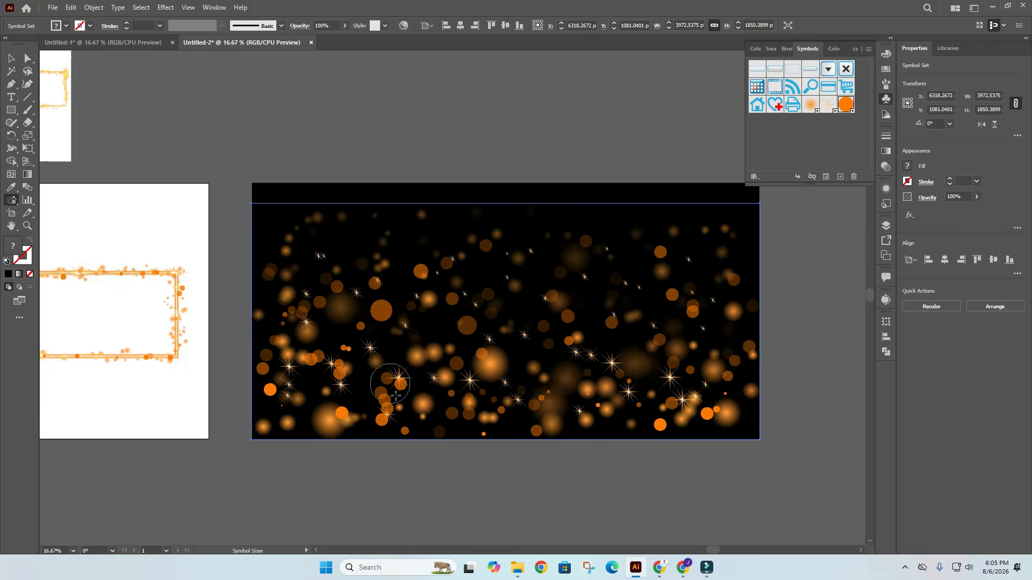
left_click(453, 395)
left_click(676, 404)
left_click(343, 368)
left_click(382, 394)
left_click(675, 364)
left_click(677, 299)
left_click(557, 340)
left_click(486, 294)
left_click(410, 313)
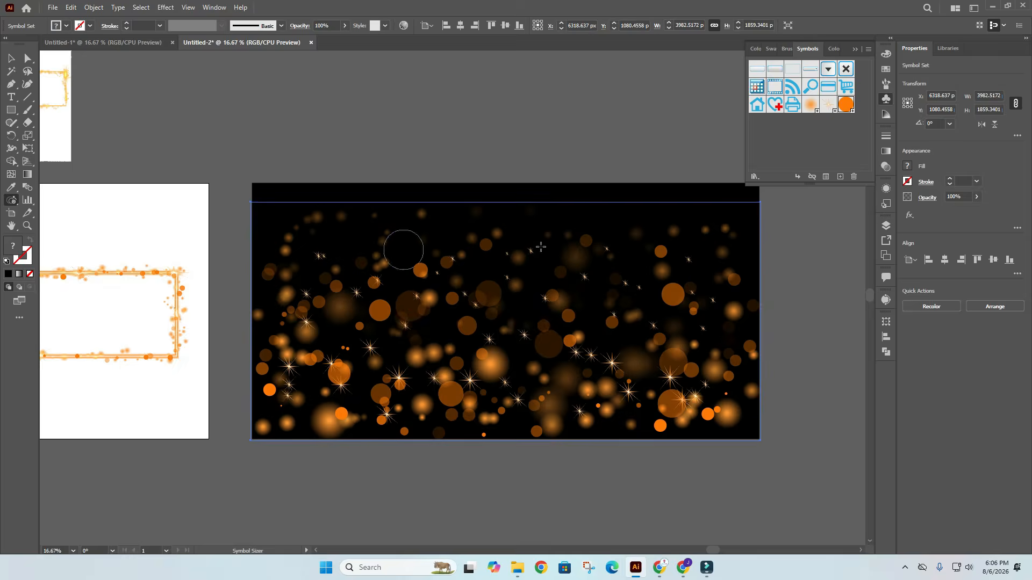
left_click(546, 299)
Scale the sprayed star and bokeh symbol sets down slightly about their centre so they fit inside the black rectangle.
key("v")
left_click(564, 156)
mouse_move(564, 157)
left_mouse_down()
mouse_move(662, 151)
mouse_move(591, 157)
left_mouse_up()
left_click(855, 49)
left_click_drag(293, 159, 822, 463)
left_click(781, 185)
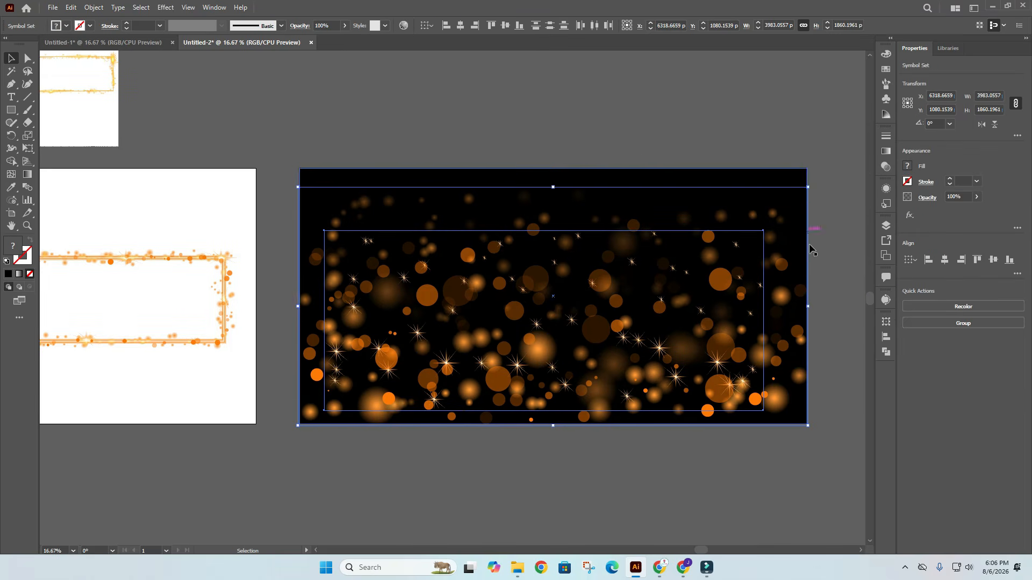
left_click_drag(809, 307, 800, 309)
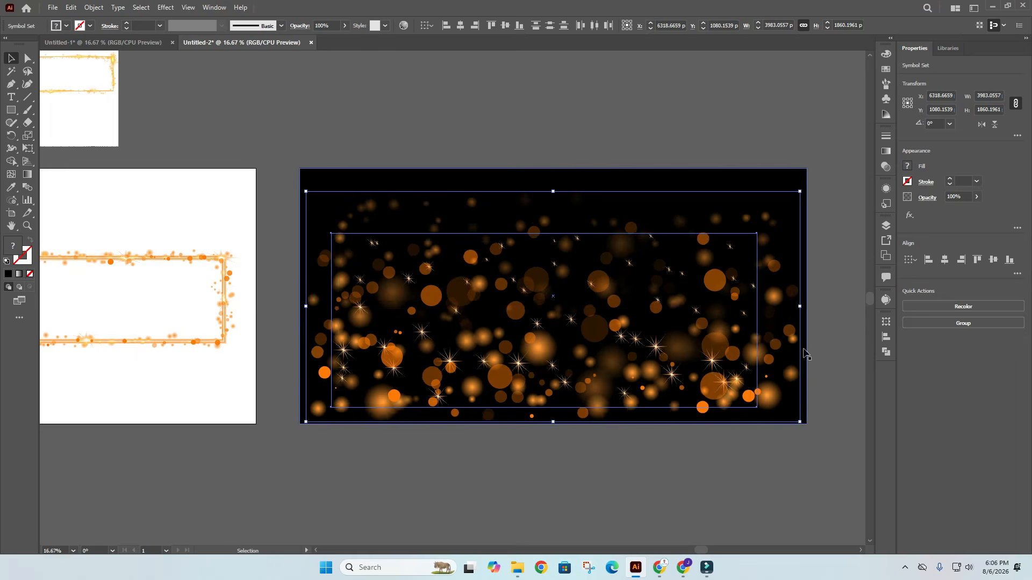
left_click(749, 466)
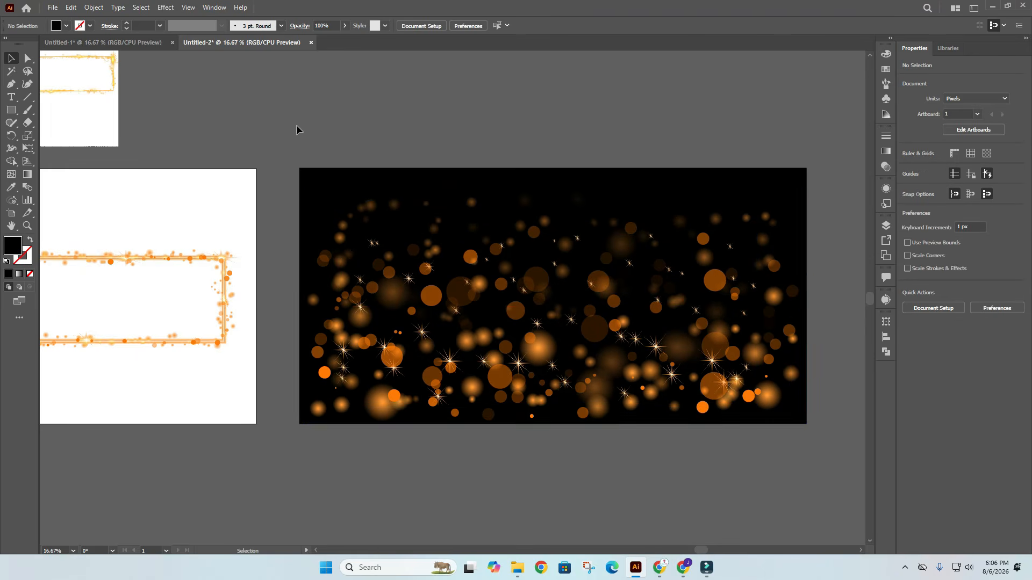
Delete the radial glow circle, the orange rectangle and the small sample artwork lying above the main artboard.
scroll(471, 257, "down", 1)
key("space")
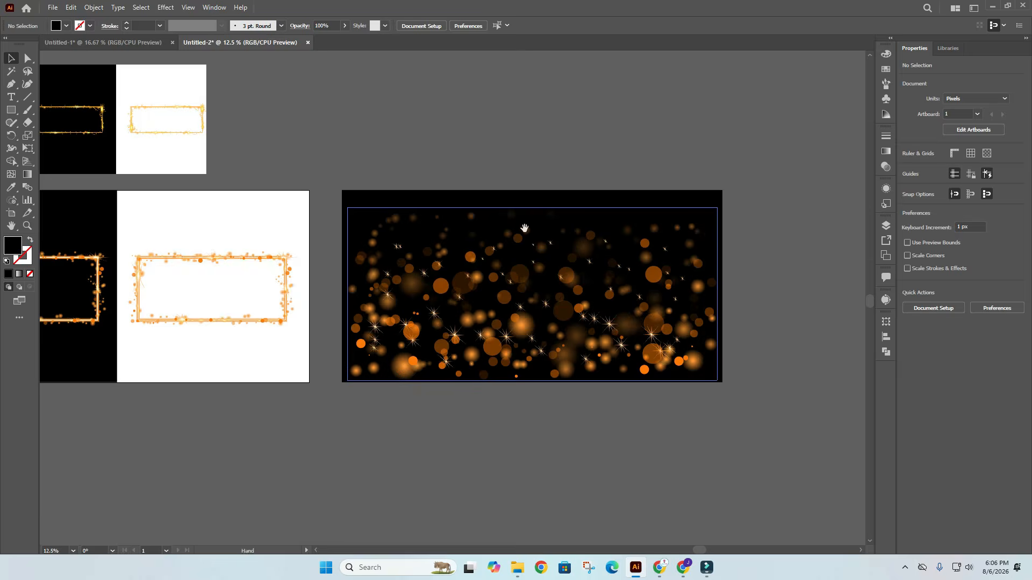
left_click_drag(541, 228, 507, 251)
left_click_drag(620, 250, 701, 247)
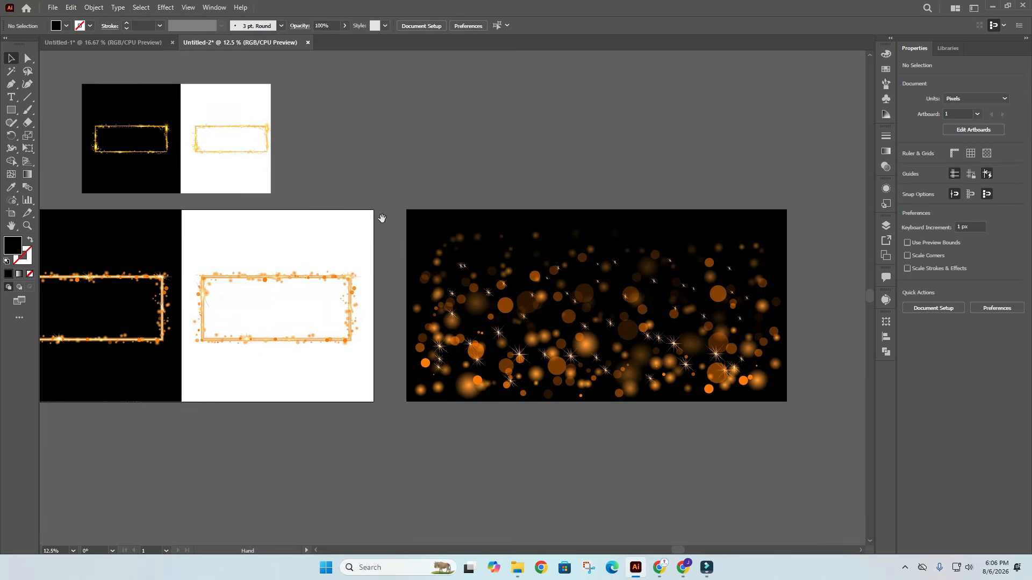
left_click_drag(367, 217, 507, 203)
key("space")
left_click_drag(483, 125, 602, 166)
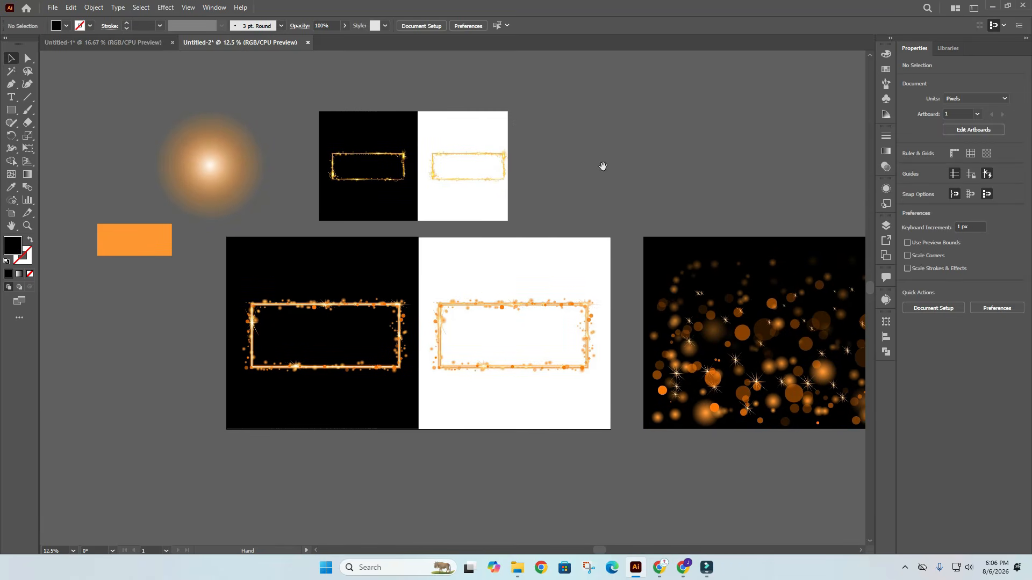
left_click_drag(122, 217, 113, 241)
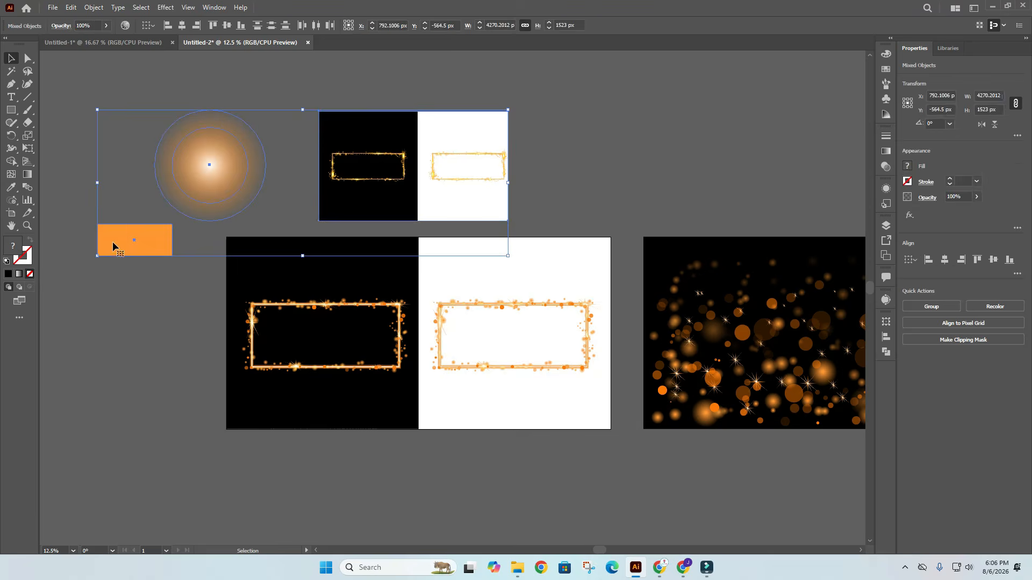
key("Delete")
key("space")
left_click_drag(487, 243, 374, 227)
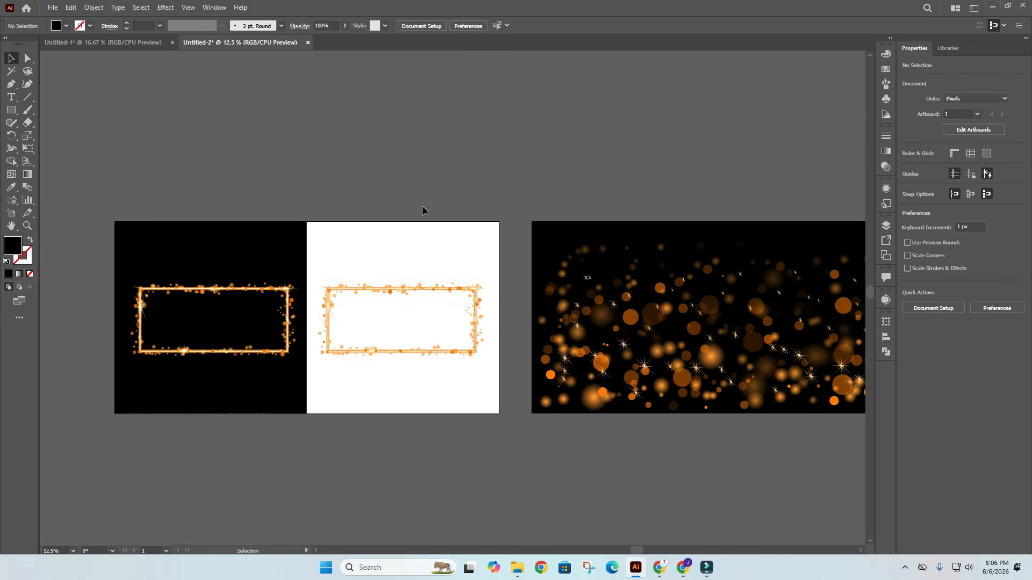
left_click_drag(553, 196, 512, 188)
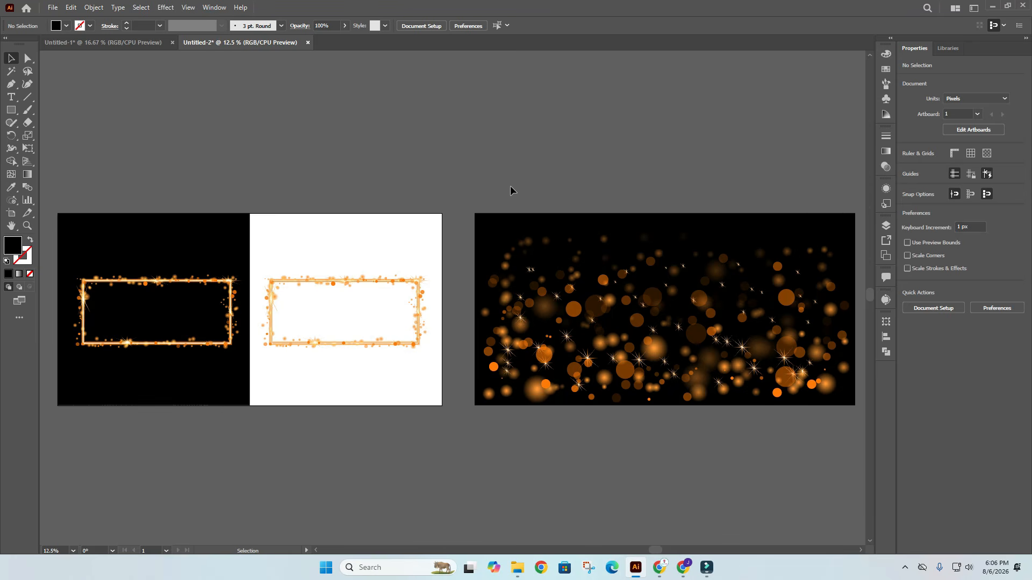
scroll(606, 186, "down", 1)
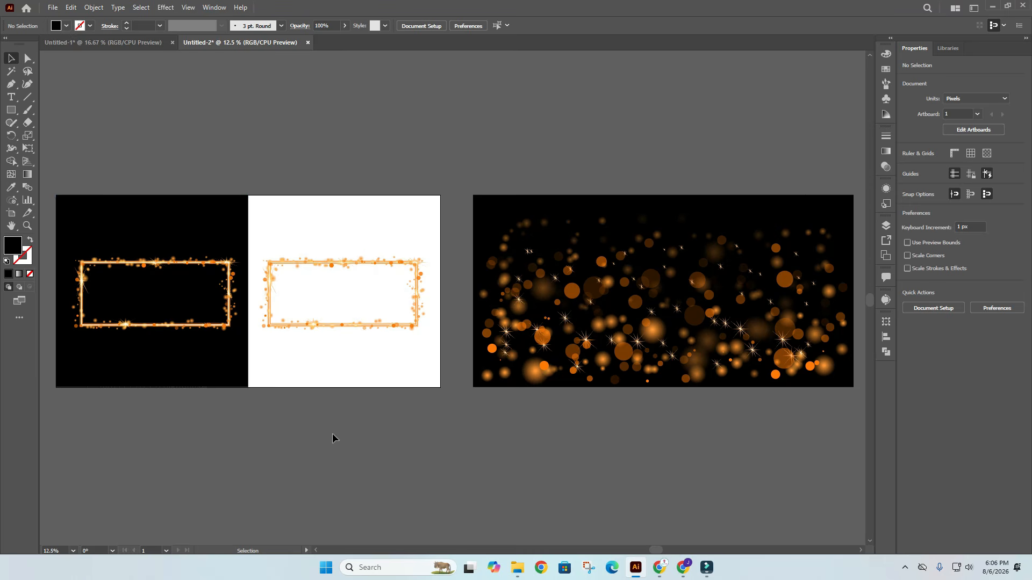
Create a new 1366 x 768 px document and paste a copy of the bokeh background artwork into it.
left_click(53, 7)
left_click(75, 20)
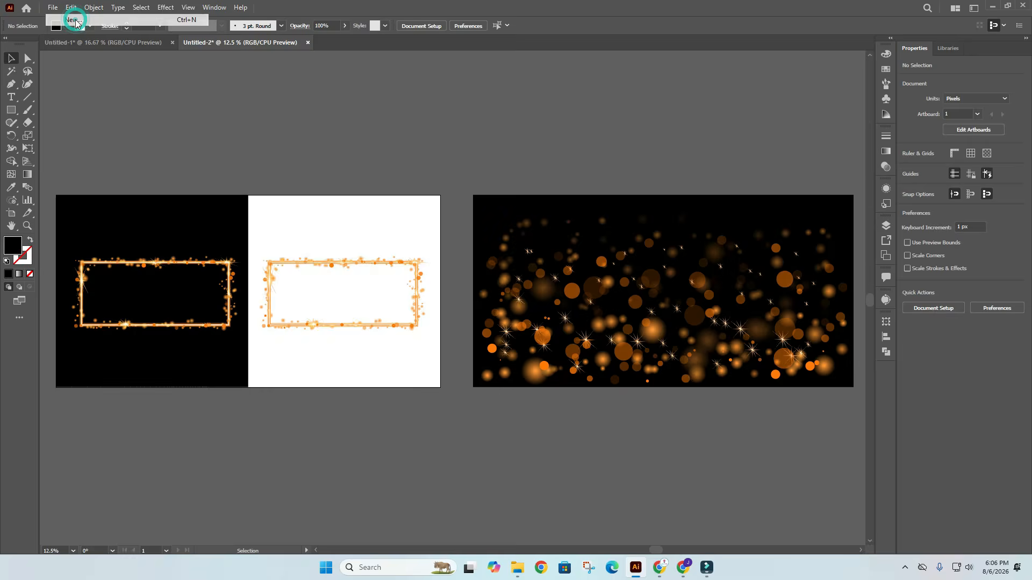
left_click(726, 448)
left_click(263, 42)
left_click_drag(621, 173, 572, 173)
left_click_drag(821, 487, 822, 488)
left_click_drag(684, 330, 404, 43)
left_click_drag(527, 250, 525, 248)
Move the pasted bokeh artwork clear above the white artboard in the new document.
key("ctrl+minus")
key("ctrl+minus")
key("ctrl+minus")
key("ctrl+minus")
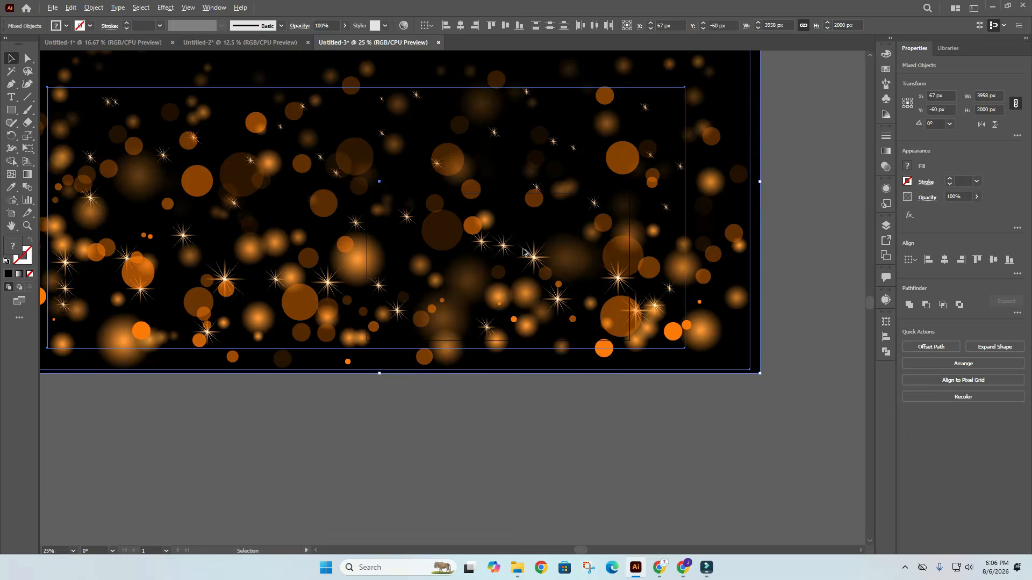
scroll(523, 248, "down", 2)
left_click_drag(532, 208, 544, 174)
left_click(707, 210)
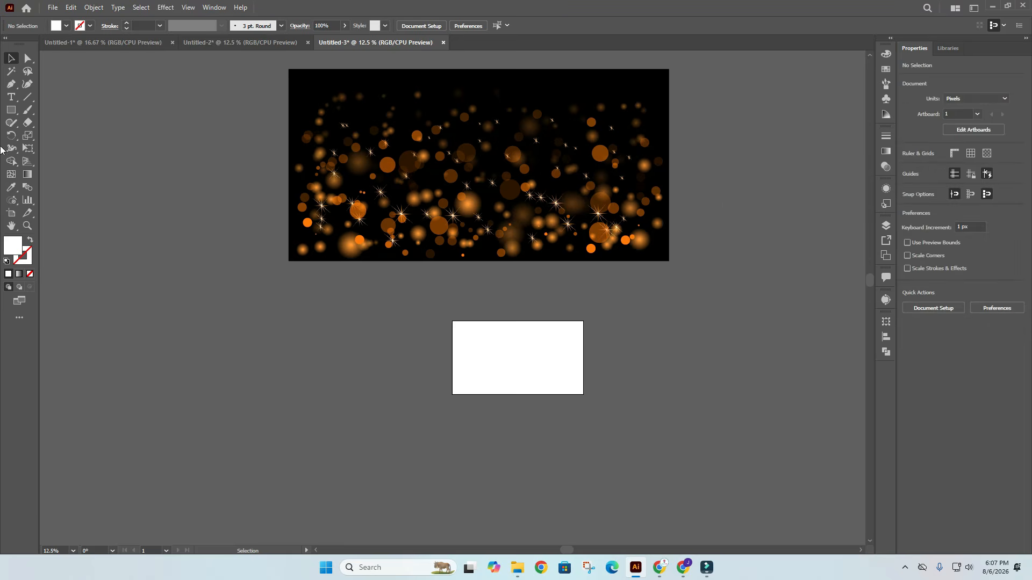
Fit a new artboard to the bokeh artwork and delete the empty Artboard 1.
left_click(12, 213)
left_click(297, 77)
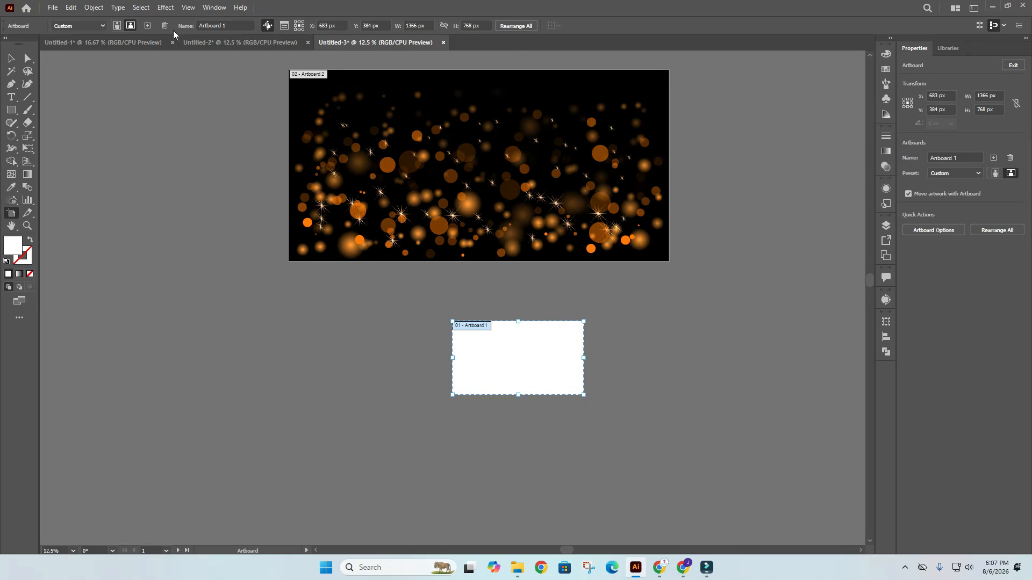
left_click(165, 25)
left_click(11, 58)
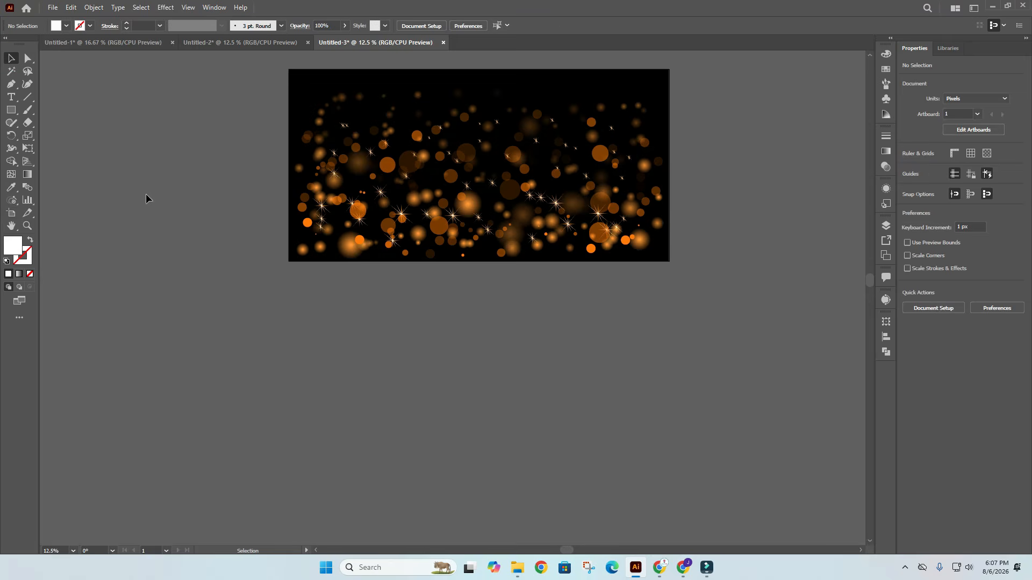
Return to the Untitled-2 document and delete the original bokeh background beside the framed star-burst artwork.
scroll(161, 182, "up", 2)
left_click(237, 48)
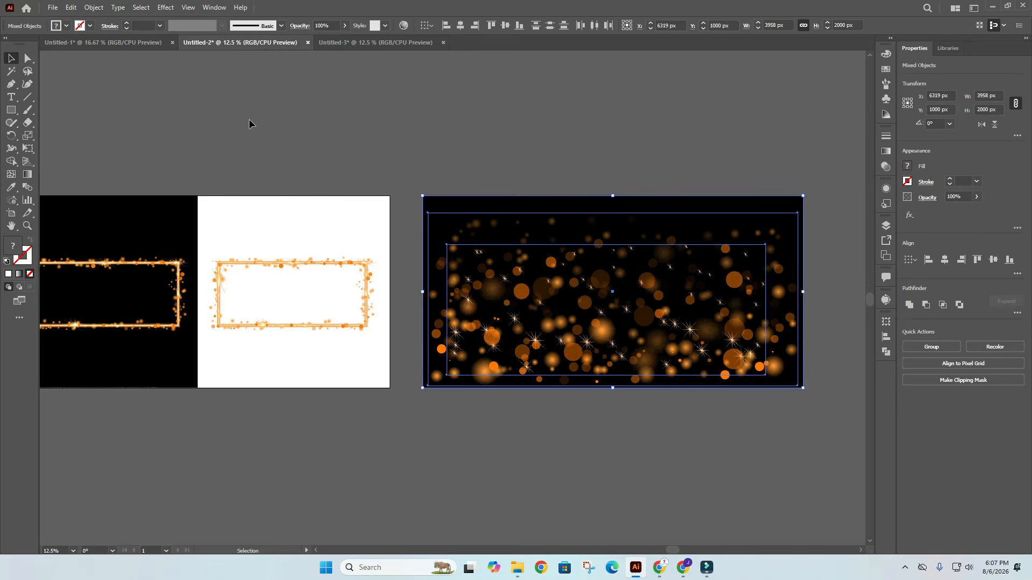
key("Delete")
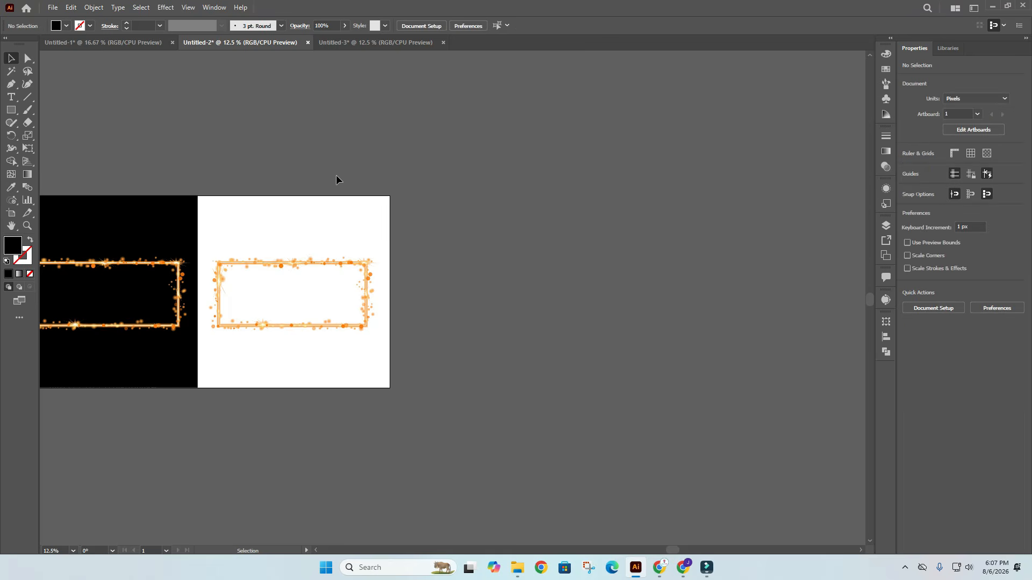
left_click_drag(304, 177, 538, 162)
left_click(364, 125)
key("ctrl+a")
left_click(469, 111)
Save the framed artwork in the Downloads folder as an Illustrator EPS file named 01.
left_click(53, 7)
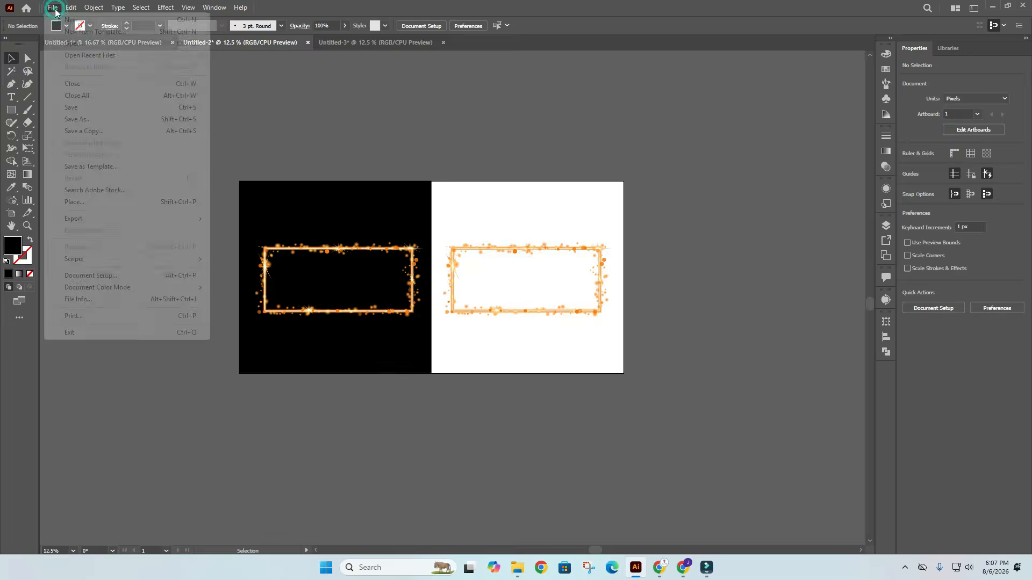
left_click(92, 116)
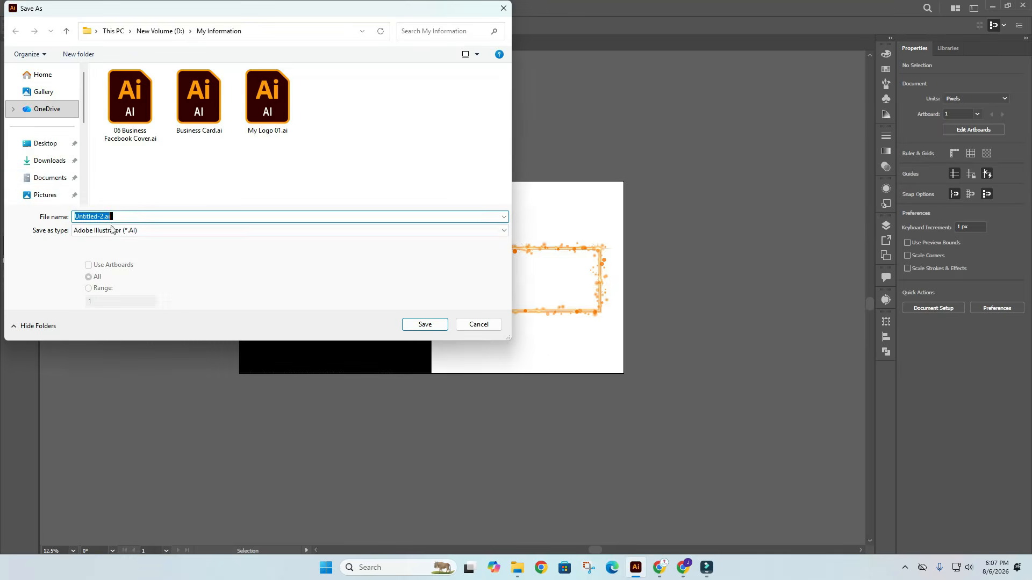
left_click(51, 161)
left_click(146, 231)
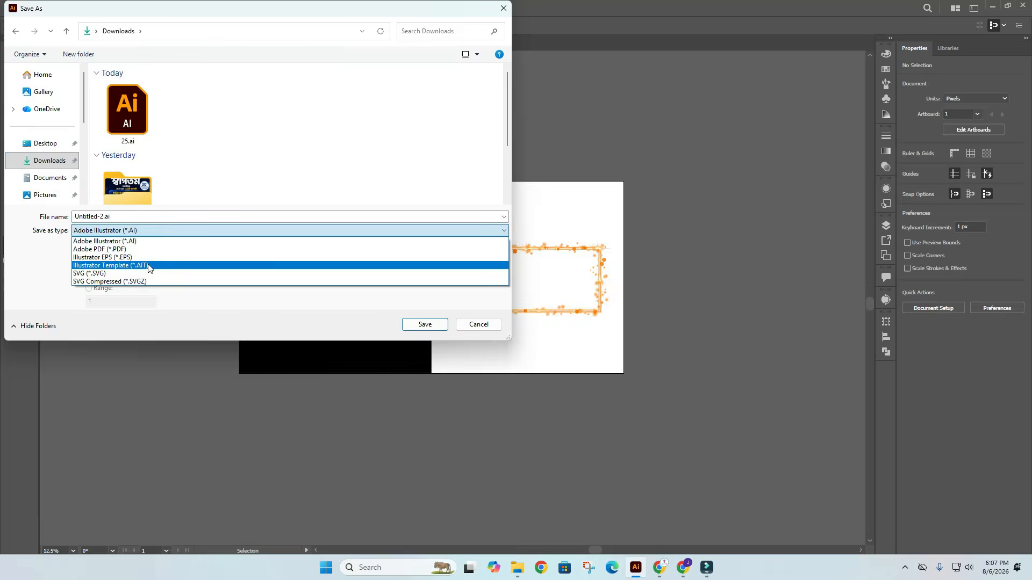
left_click(137, 257)
double_click(127, 216)
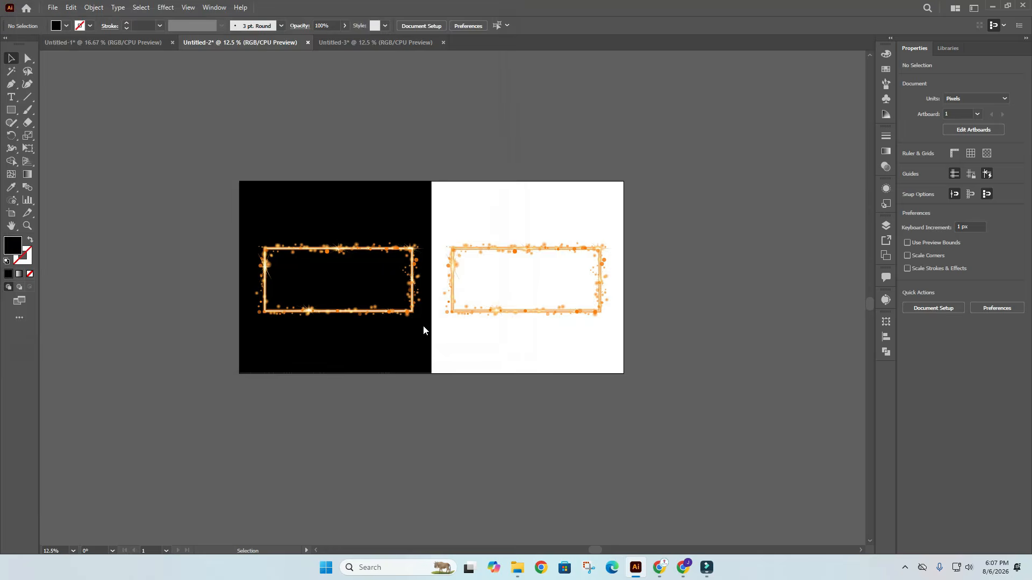
Set the EPS version to Illustrator 10 EPS and write the file.
left_click(521, 133)
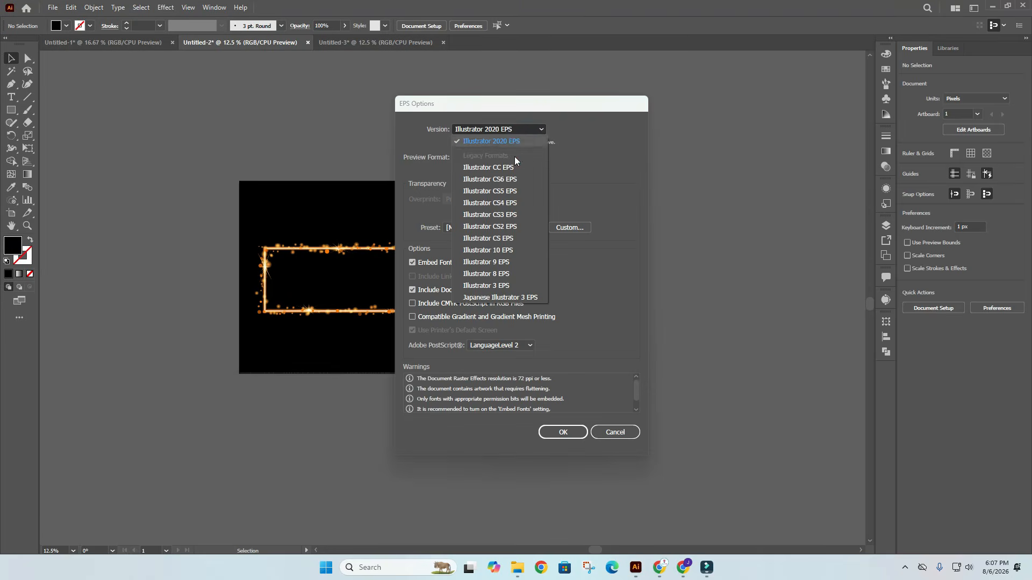
left_click(512, 251)
left_click(562, 422)
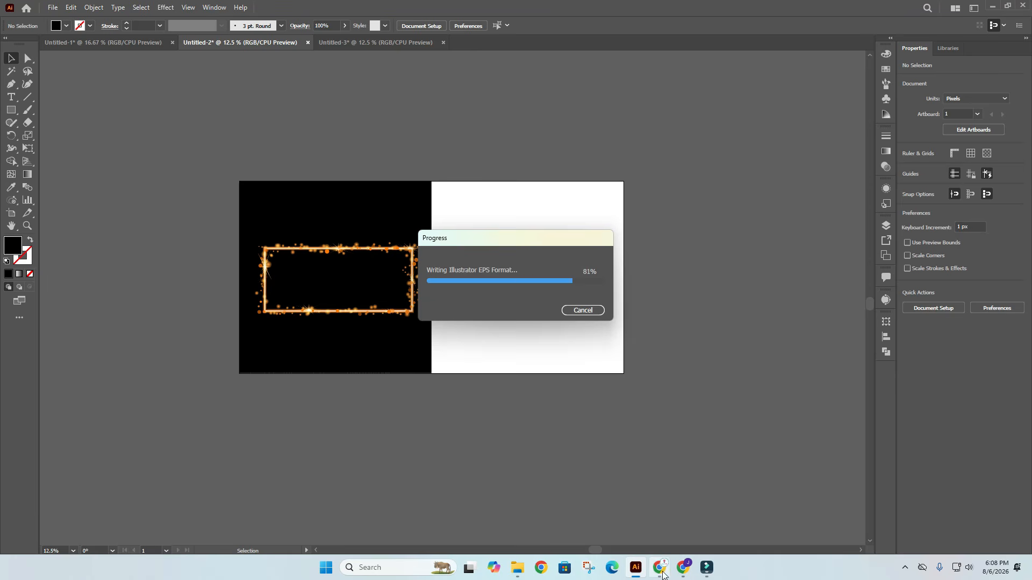
Switch to Chrome and examine the recent posts and the Microstock Advance course banner on the Skill ITBD Facebook page.
left_click(659, 568)
left_click(121, 12)
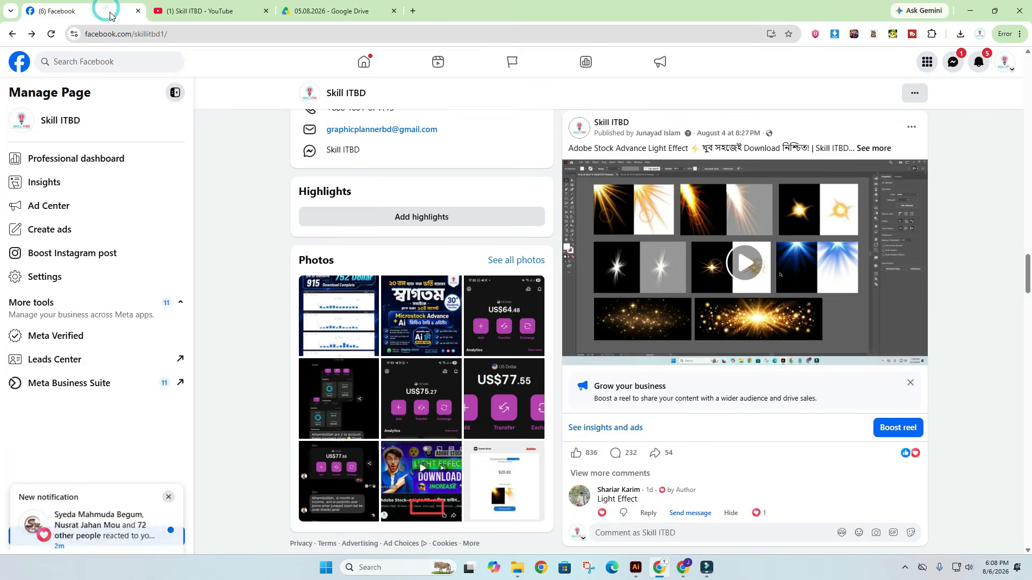
scroll(480, 330, "up", 3)
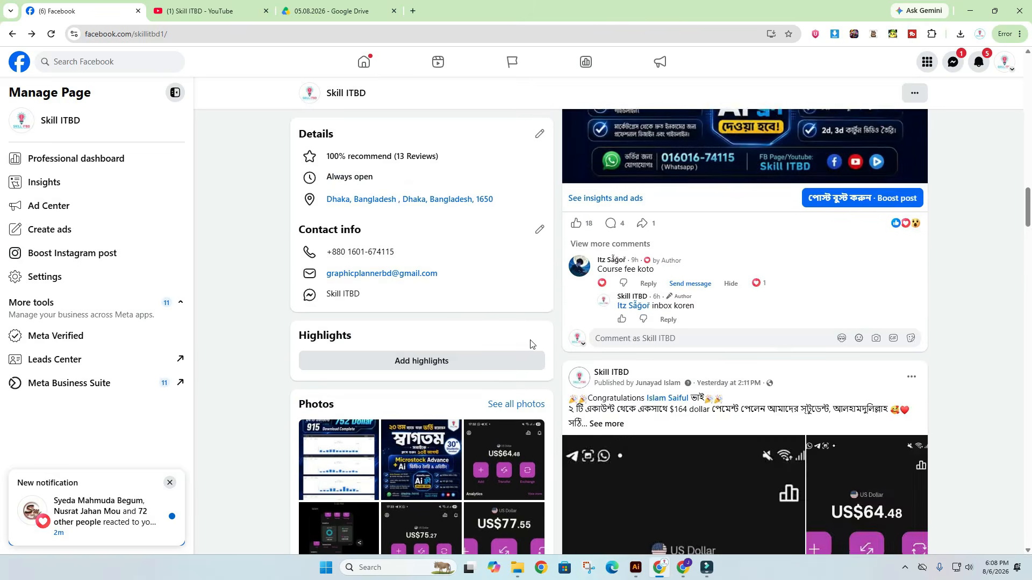
scroll(664, 409, "down", 3)
scroll(664, 409, "up", 3)
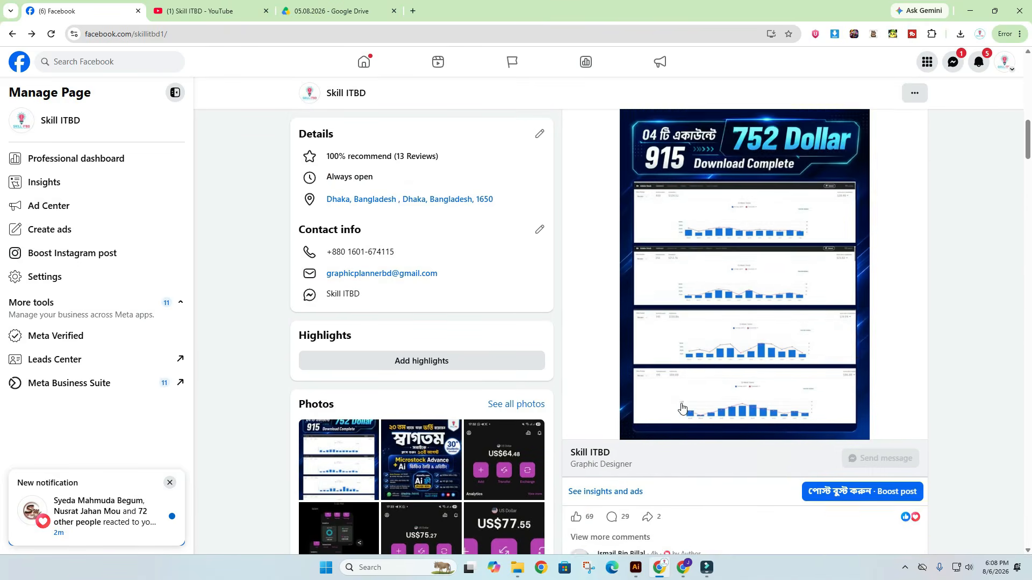
scroll(694, 417, "down", 12)
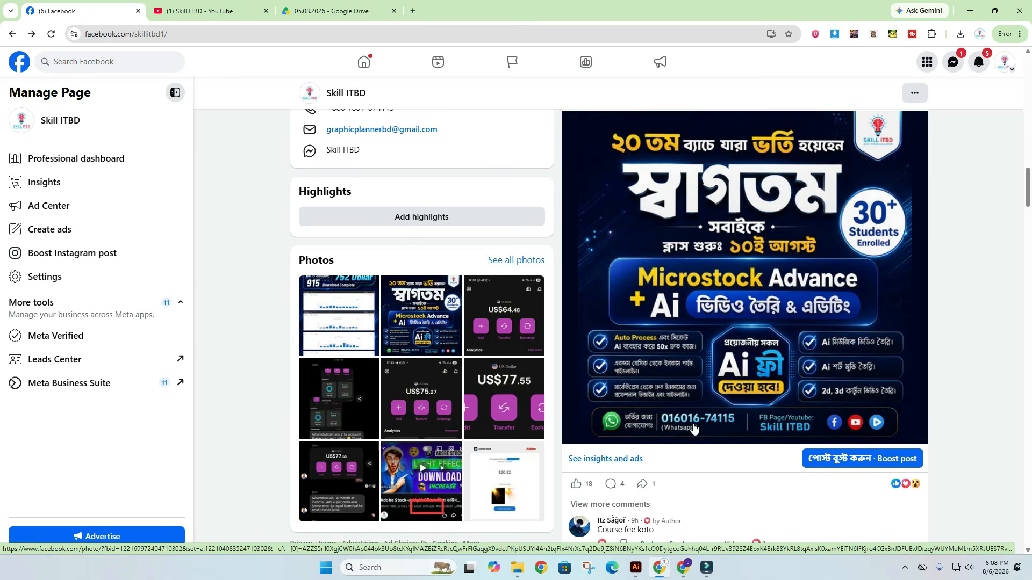
scroll(693, 424, "up", 1)
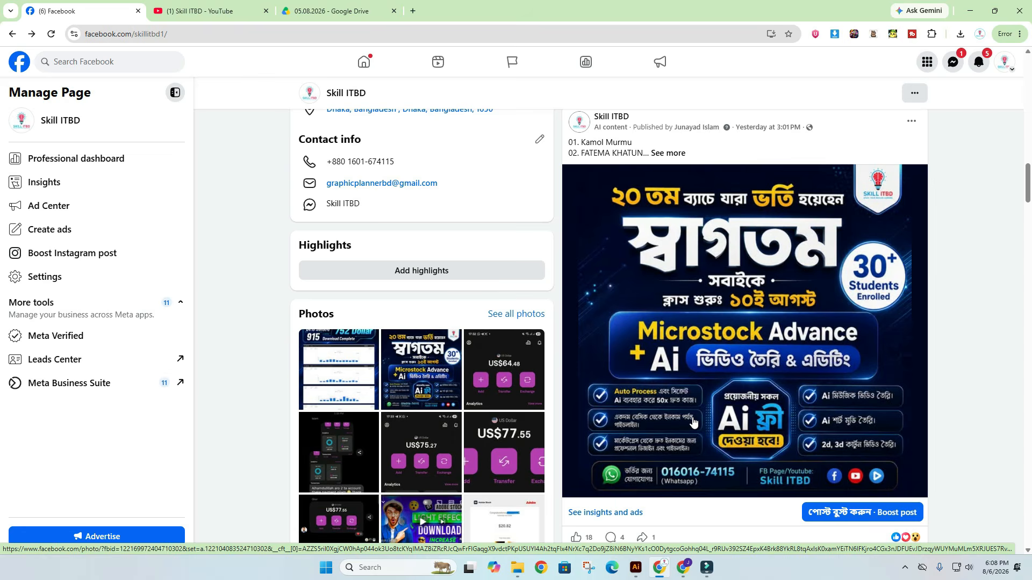
scroll(780, 389, "down", 1)
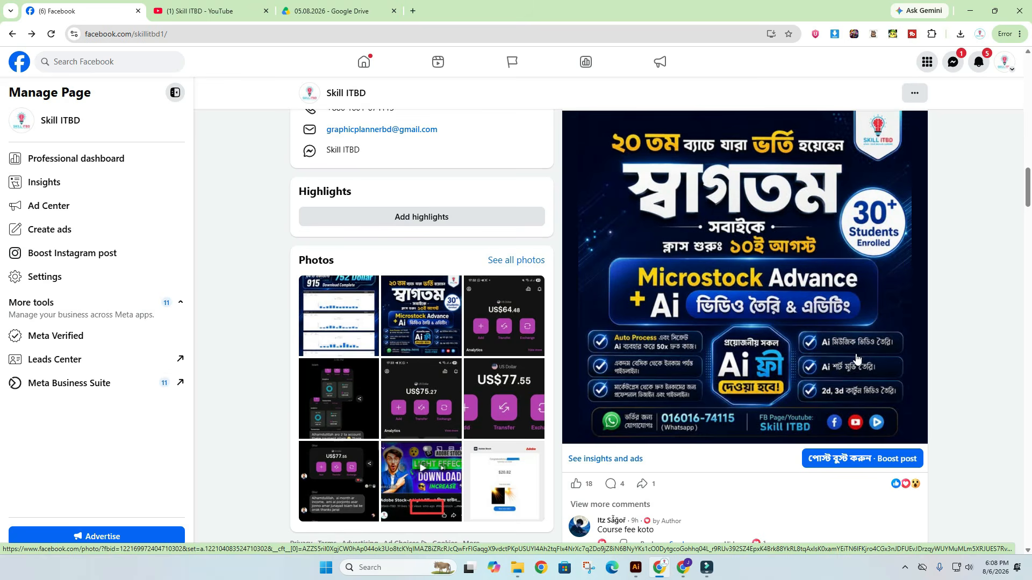
scroll(855, 362, "up", 4)
Expand the course welcome post's text and read its enrolled student list and course features.
left_click(649, 316)
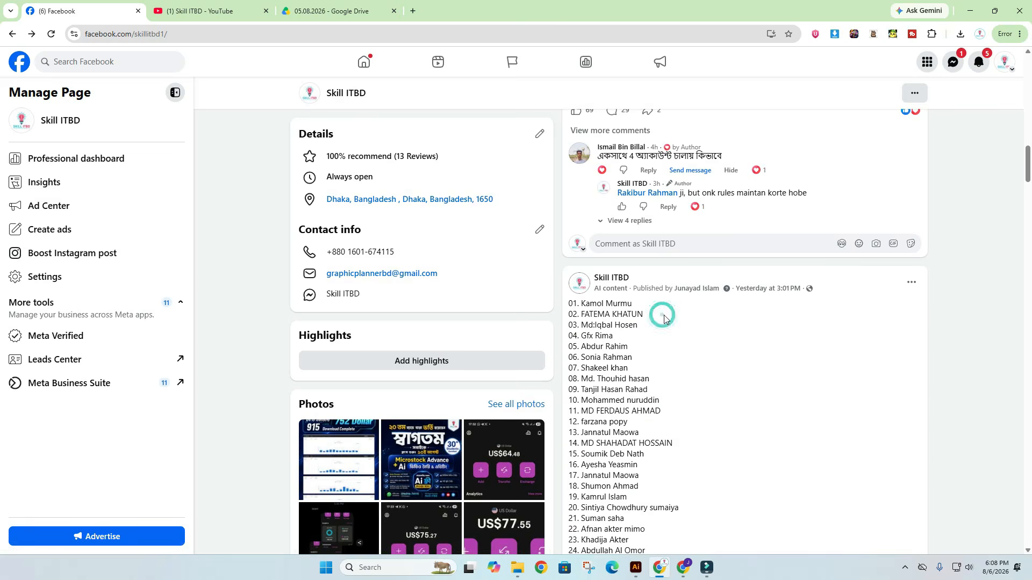
scroll(753, 301, "down", 8)
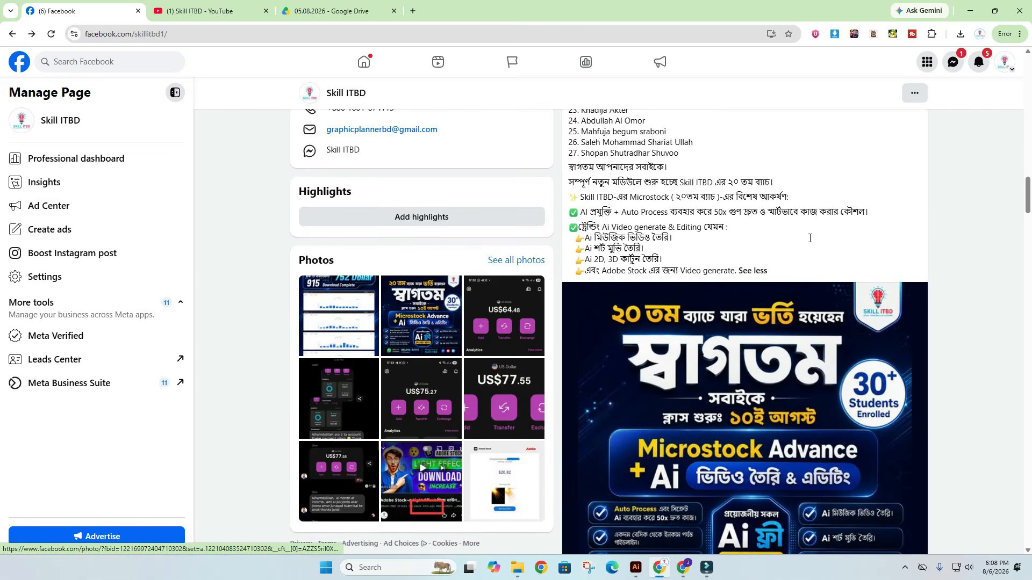
scroll(742, 355, "down", 3)
scroll(791, 322, "up", 4)
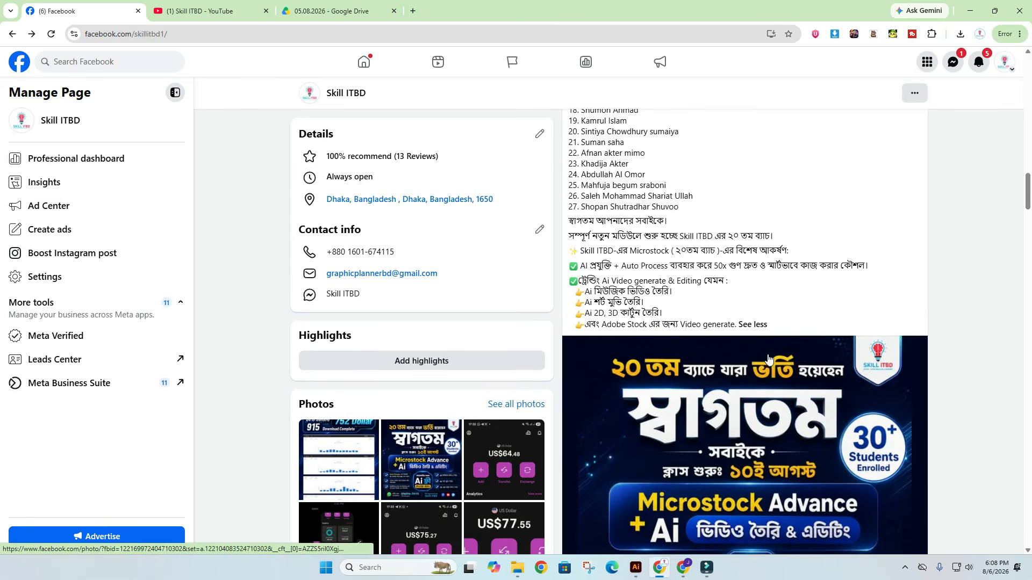
scroll(676, 346, "up", 3)
left_click_drag(677, 347, 570, 115)
scroll(660, 260, "down", 7)
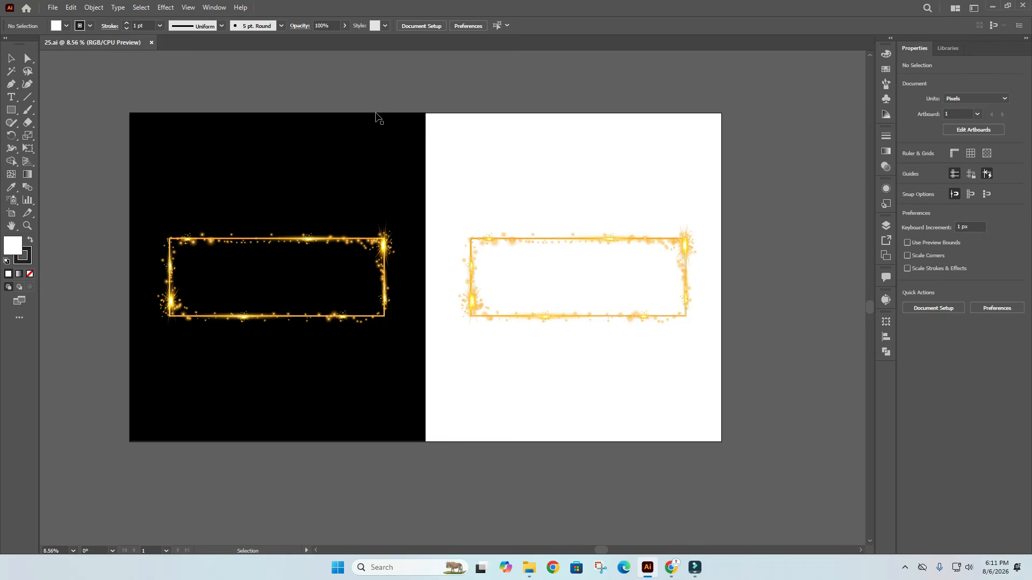
Switch to File Explorer and delete 25.ai and 01.eps from the Downloads folder.
left_click(525, 565)
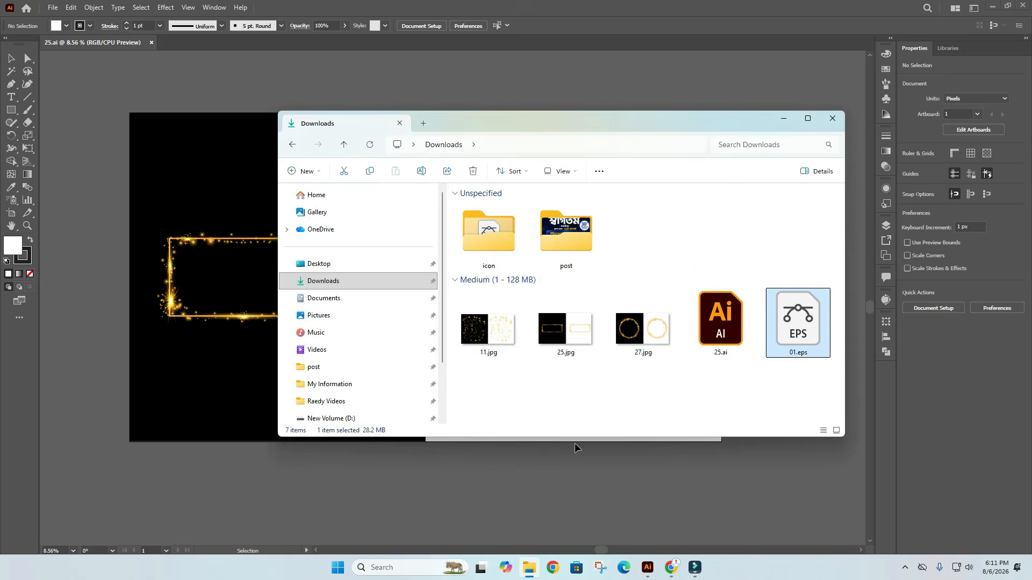
left_click_drag(720, 376, 794, 346)
key("Delete")
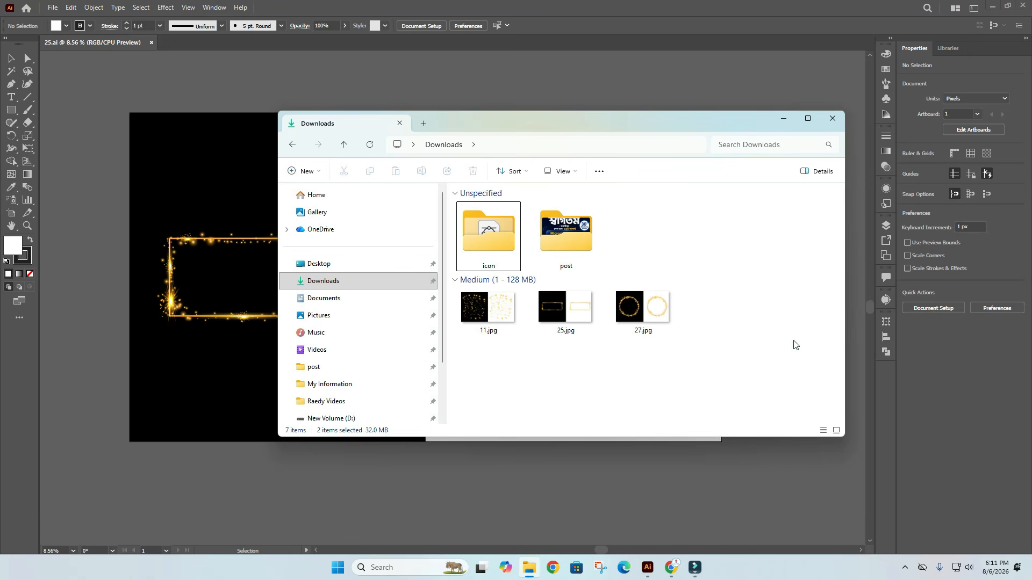
Switch to Illustrator and name a new Adobe Illustrator (AI) copy of the artwork 01 in the Downloads folder.
left_click(362, 55)
left_click(52, 8)
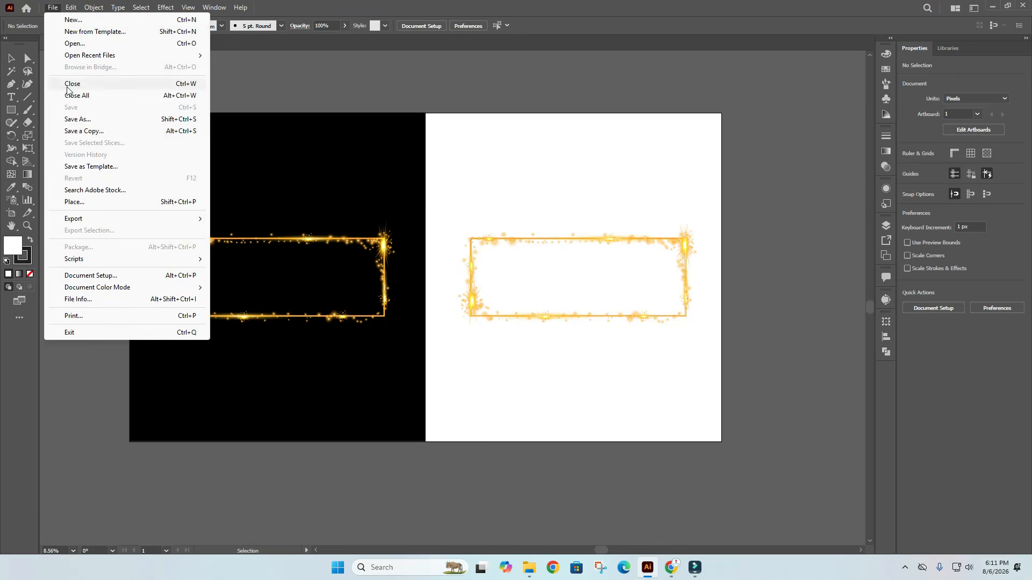
left_click(93, 123)
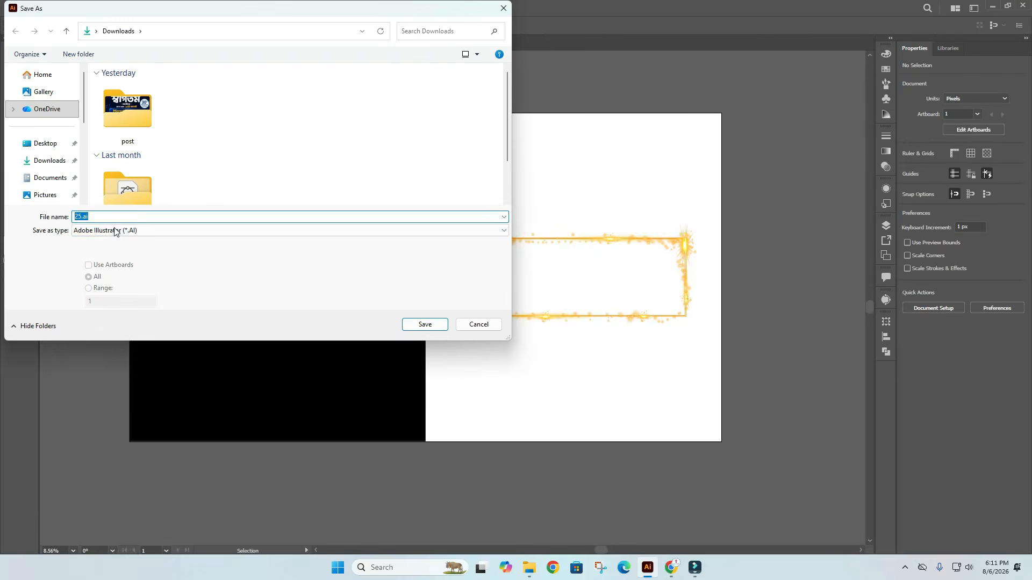
left_click(125, 233)
left_click(126, 235)
left_click(102, 217)
double_click(102, 218)
type("01")
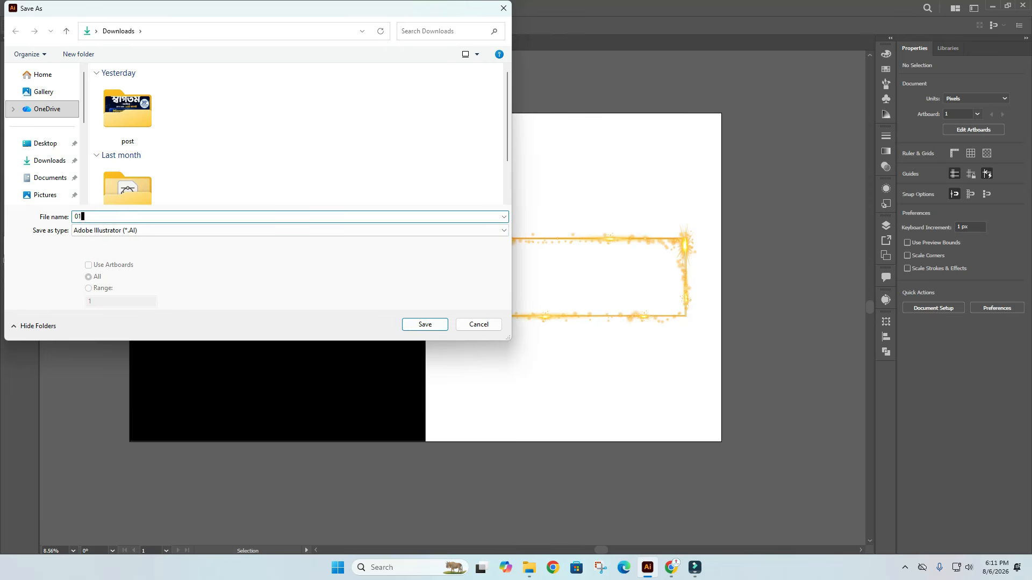
Save 01.ai with the Illustrator 2020 version setting and check the file in the Downloads folder.
left_click(419, 325)
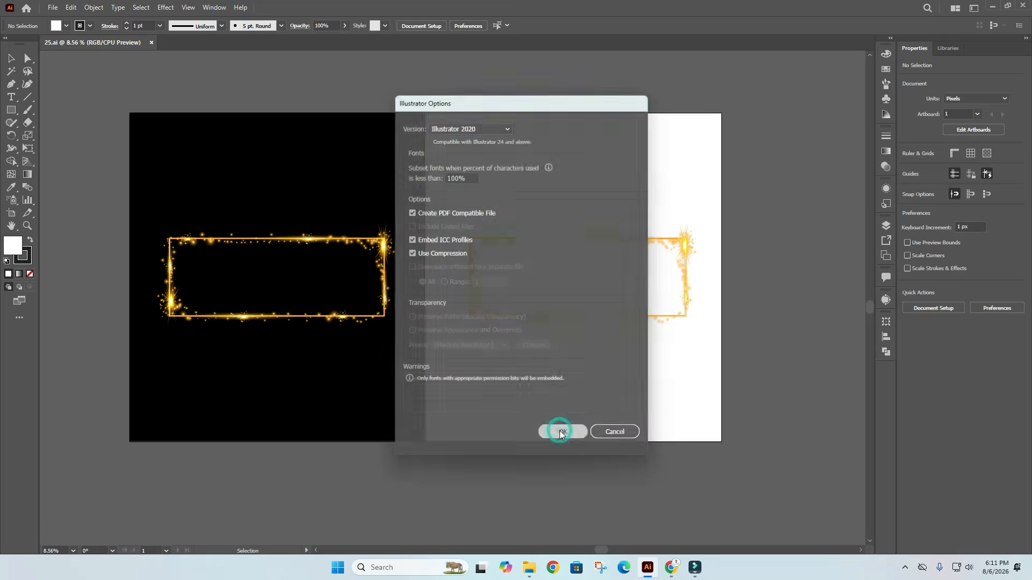
left_click(559, 425)
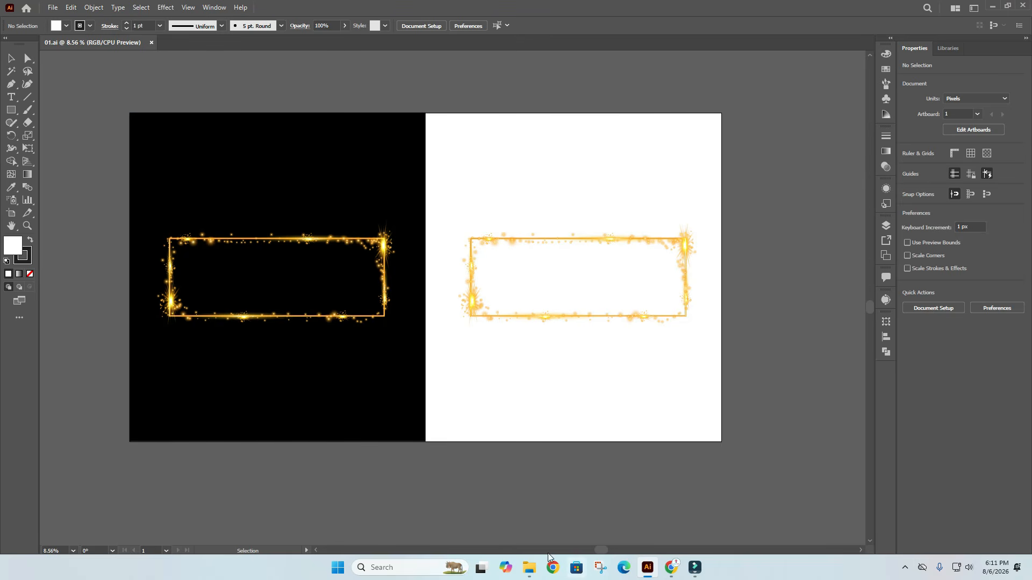
left_click(530, 568)
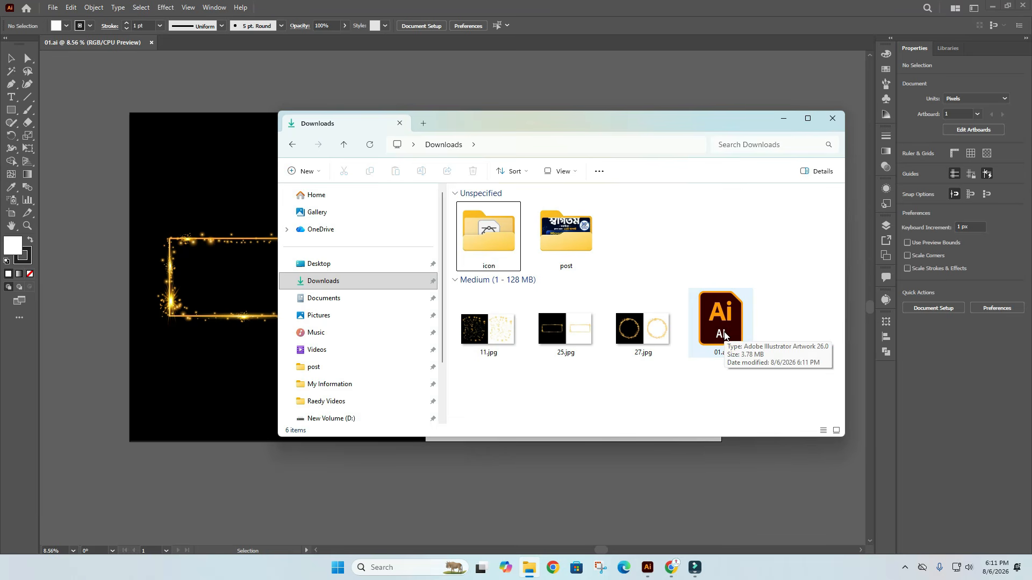
left_click(832, 118)
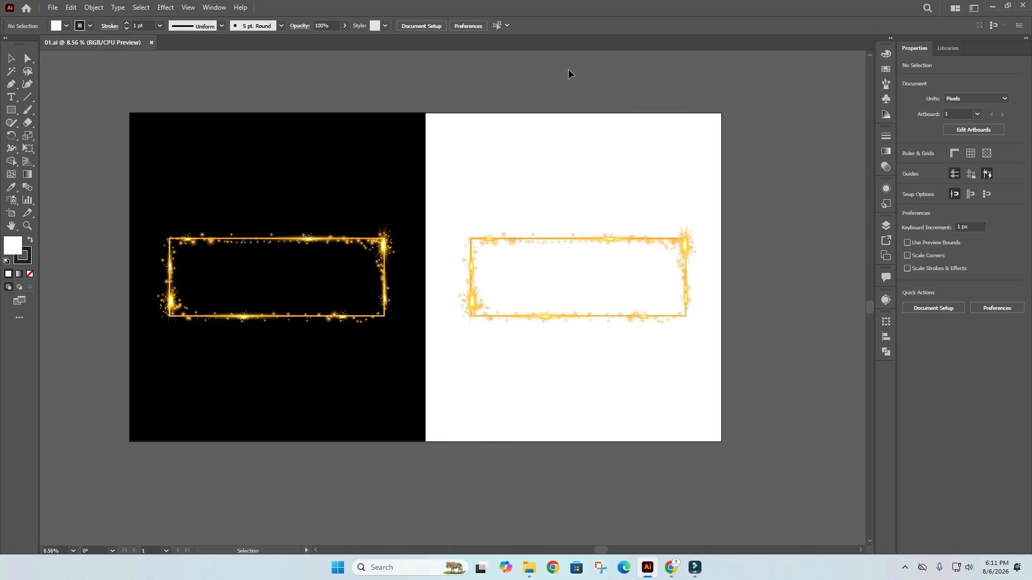
Export the artwork through Save for Web as a high-quality JPEG named 01.jpg in the Downloads folder.
left_click(53, 8)
mouse_move(81, 218)
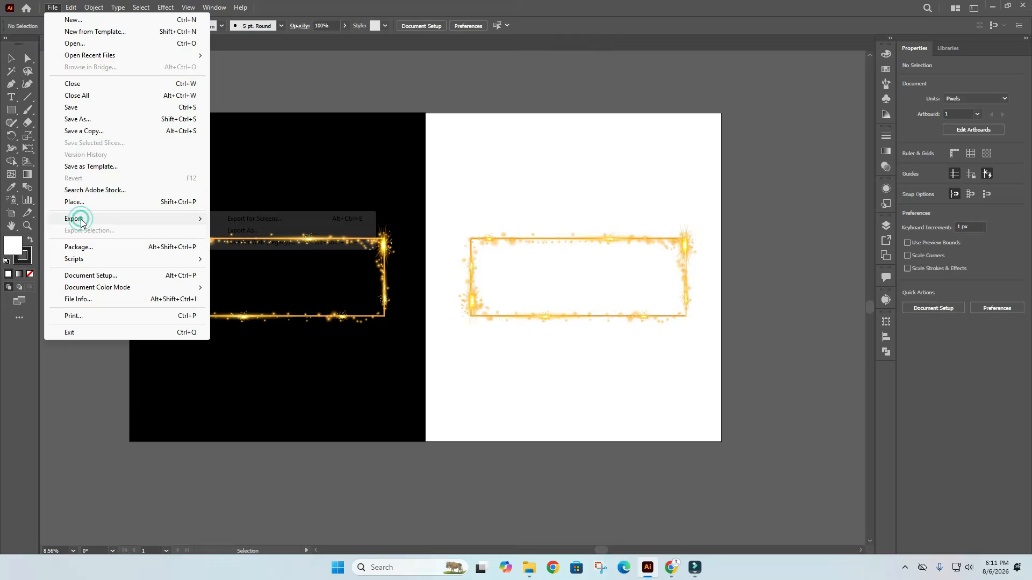
left_click(260, 242)
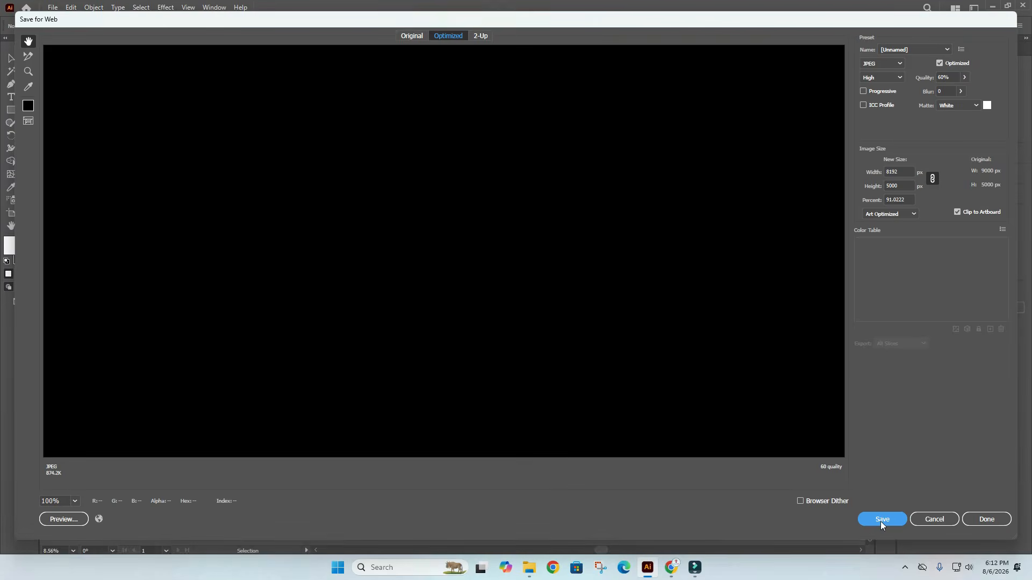
left_click(877, 520)
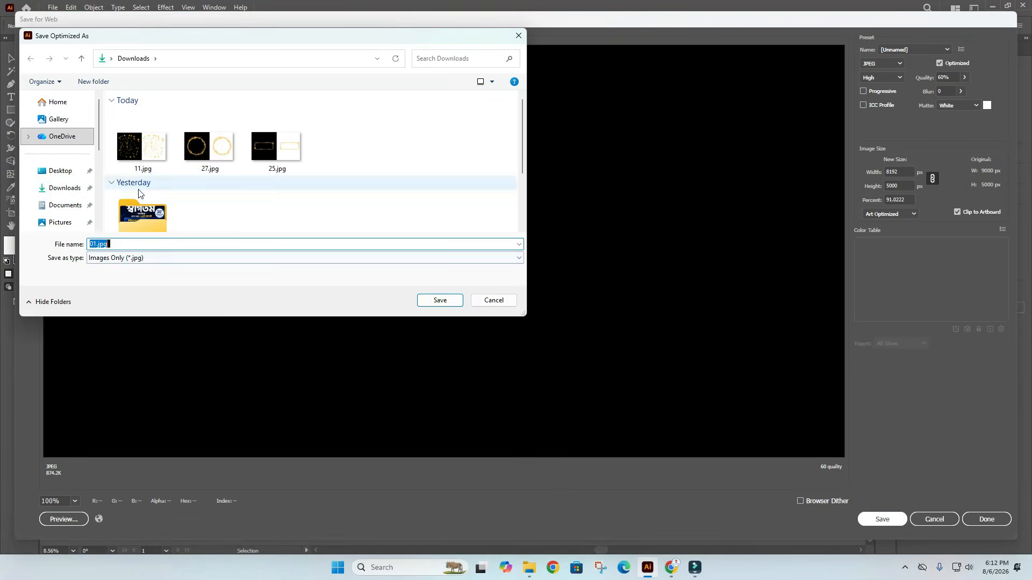
left_click(445, 304)
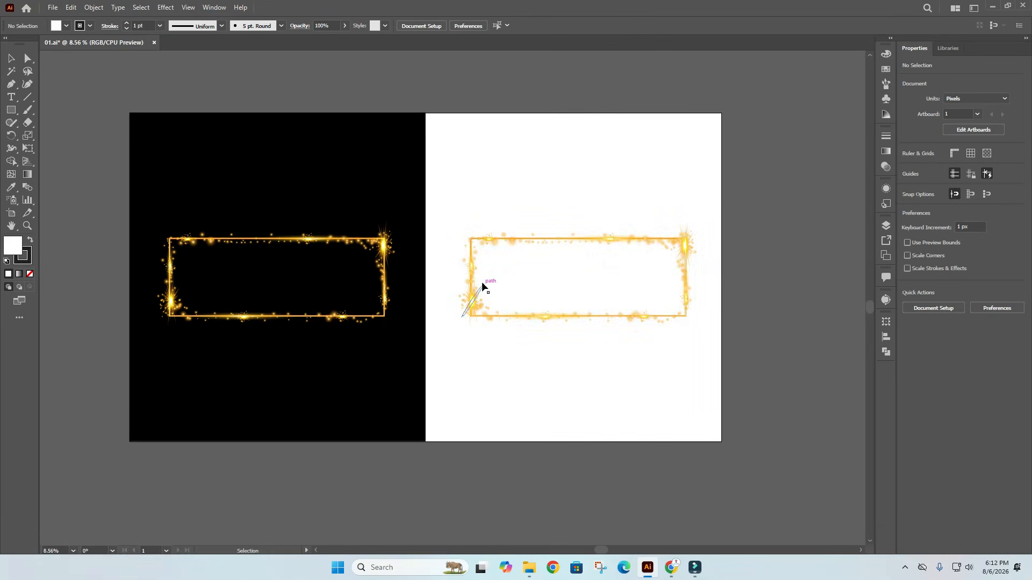
Save the artwork in SVG format as 01.svg in the Downloads folder and check the new file there.
left_click_drag(401, 83, 474, 182)
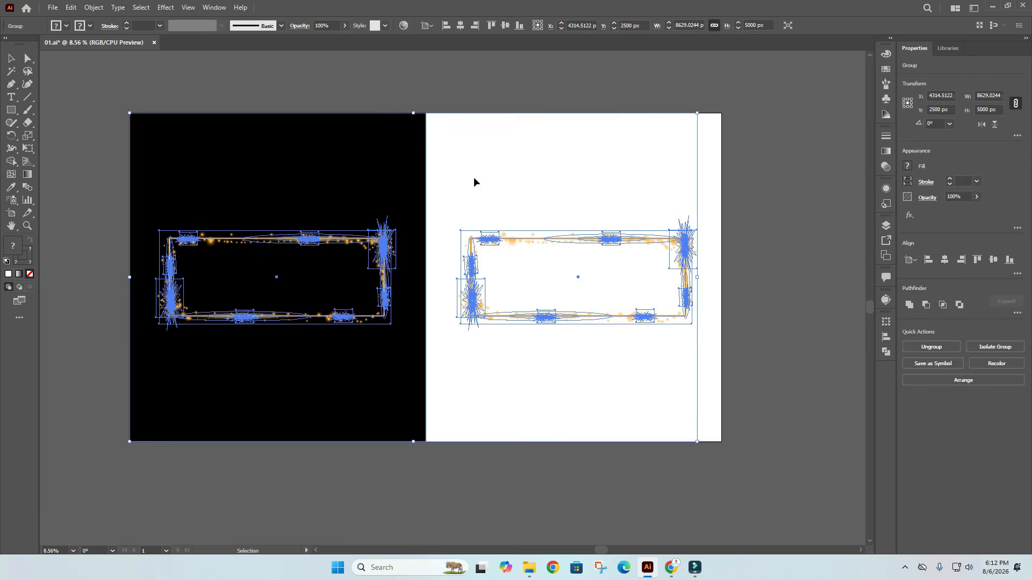
left_click(465, 97)
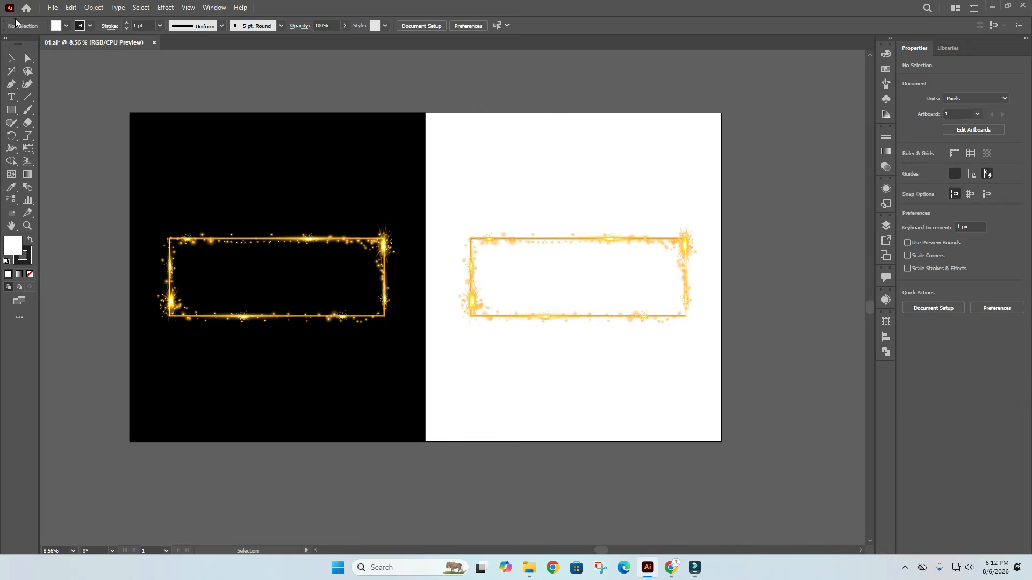
left_click(52, 7)
mouse_move(92, 220)
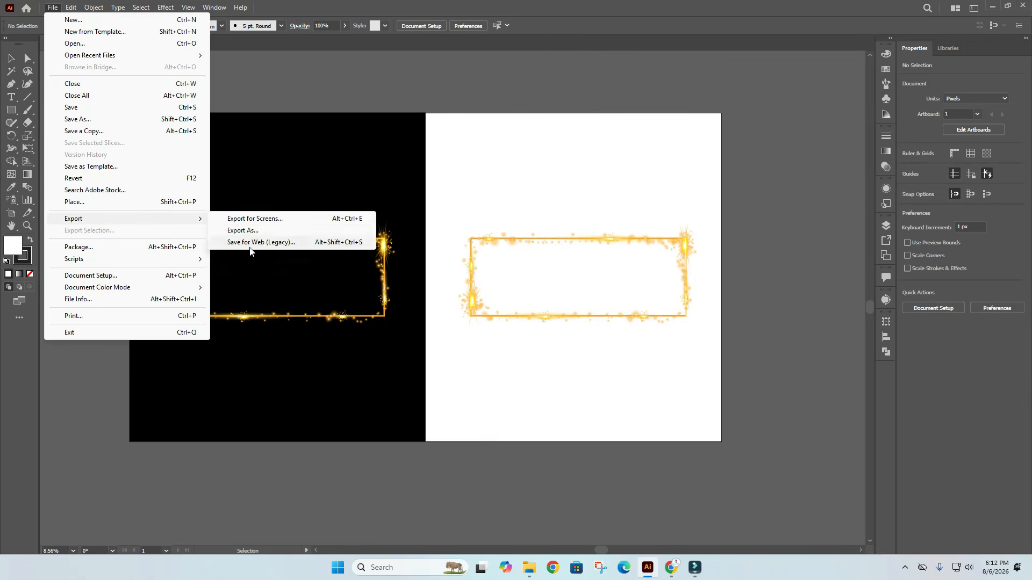
left_click(95, 120)
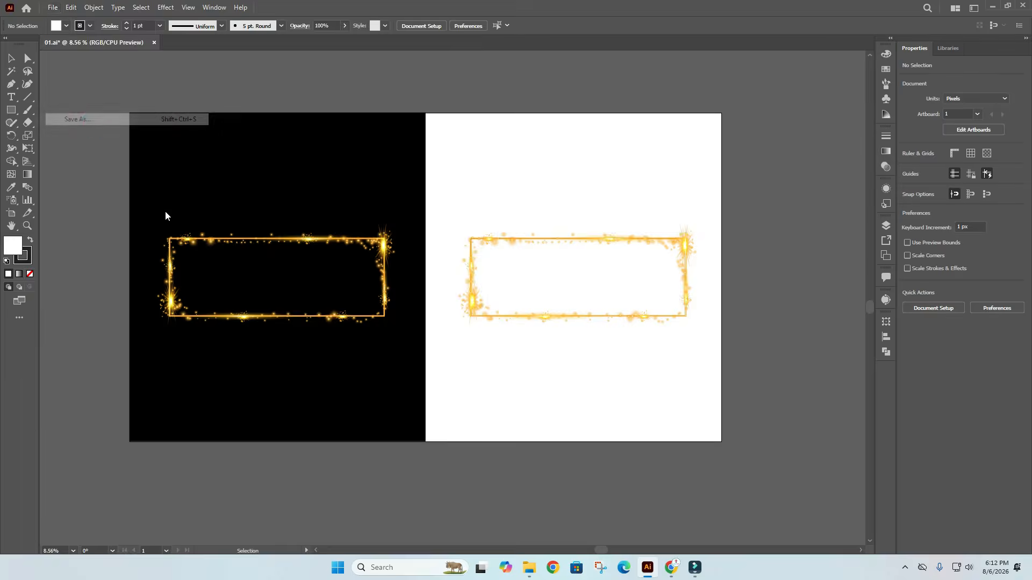
left_click(153, 236)
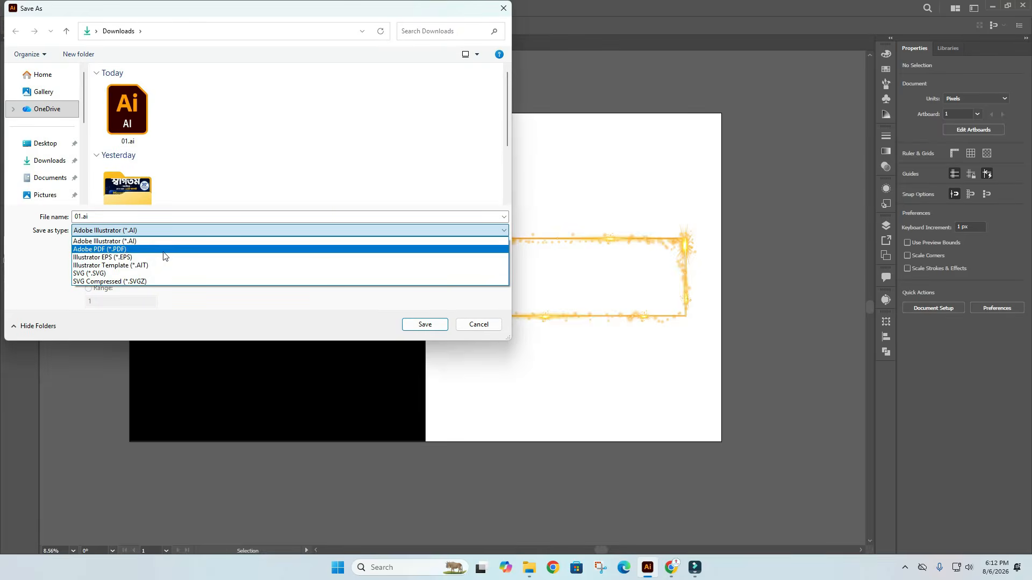
left_click(91, 273)
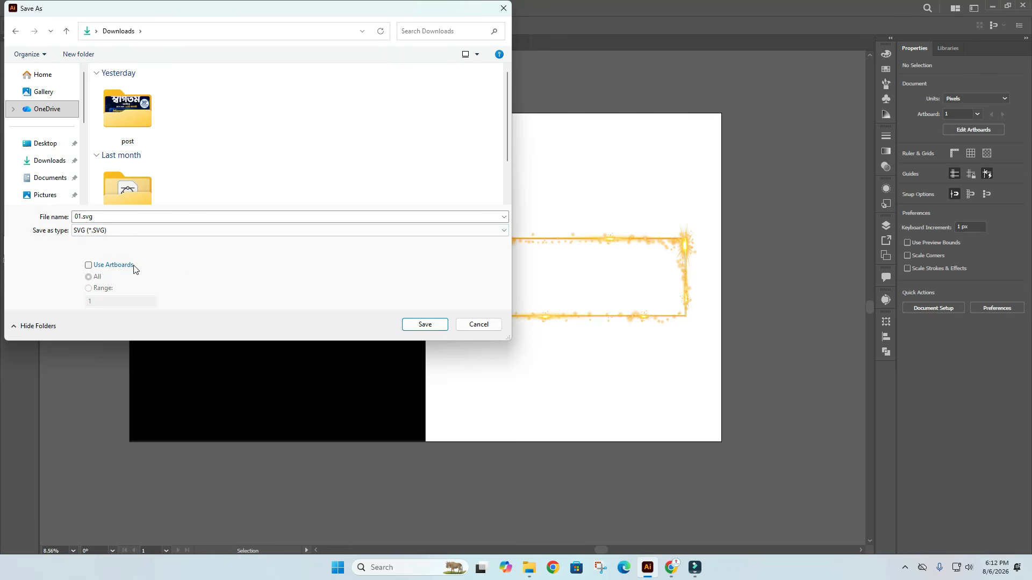
left_click(425, 324)
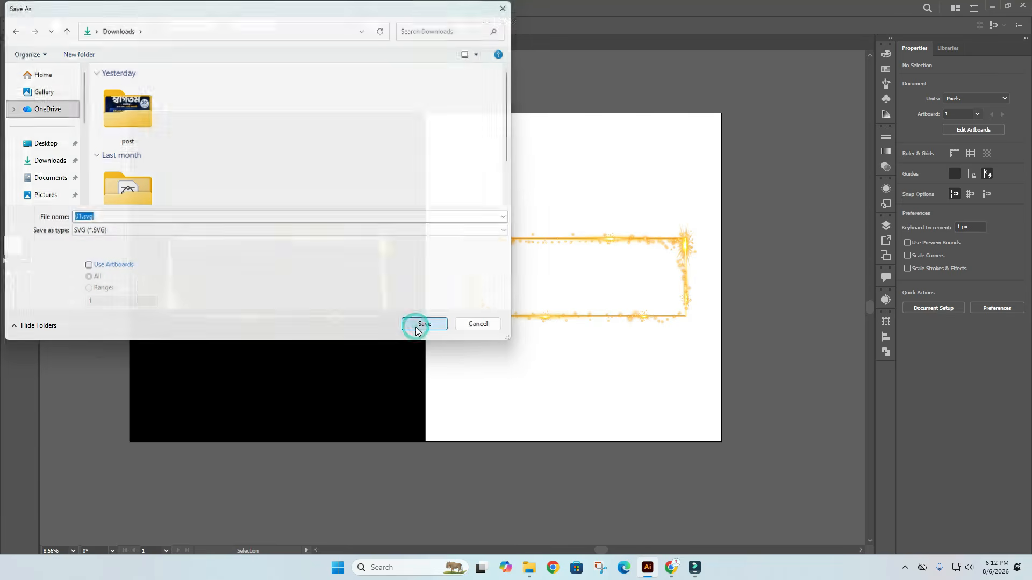
left_click(556, 314)
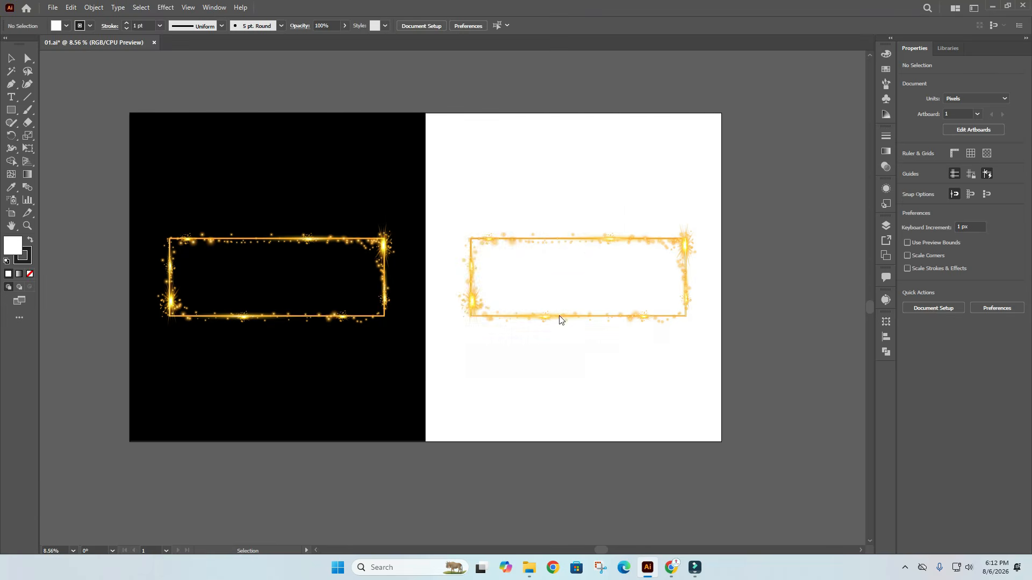
left_click(530, 568)
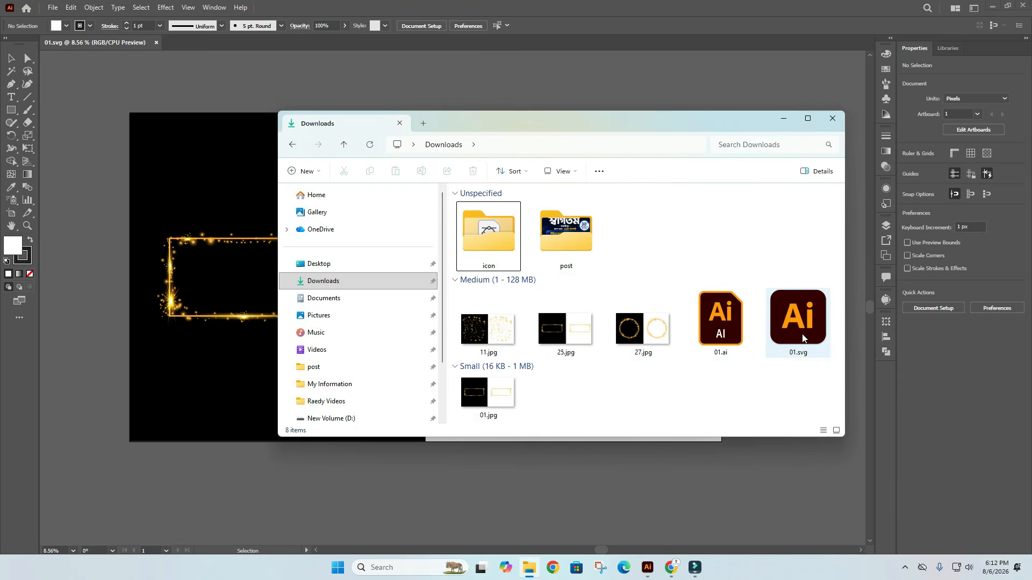
mouse_move(803, 337)
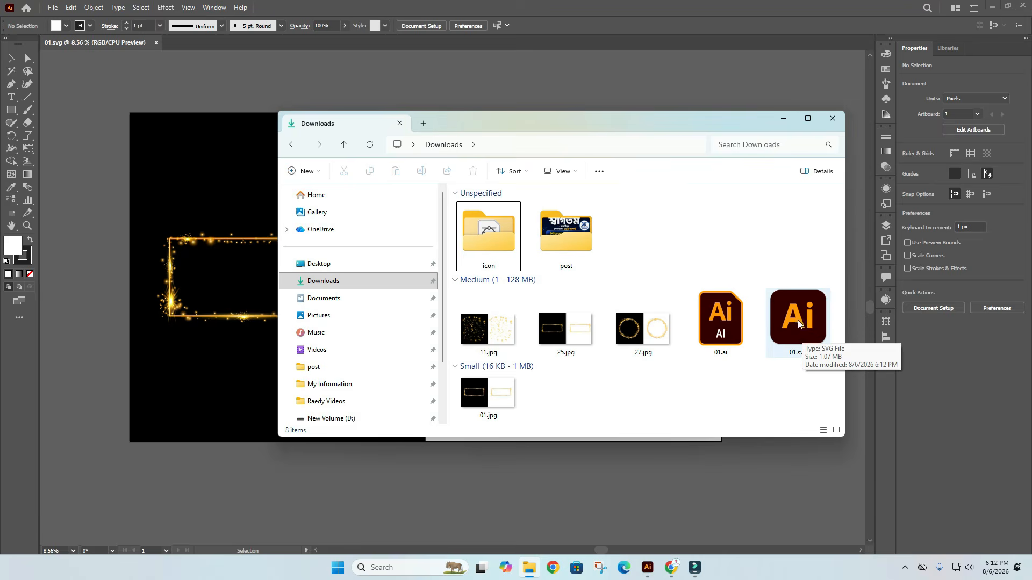
Switch to Chrome, close the Google Drive page and open the bookmarked SKILL ITBD metadata generator.
left_click(993, 6)
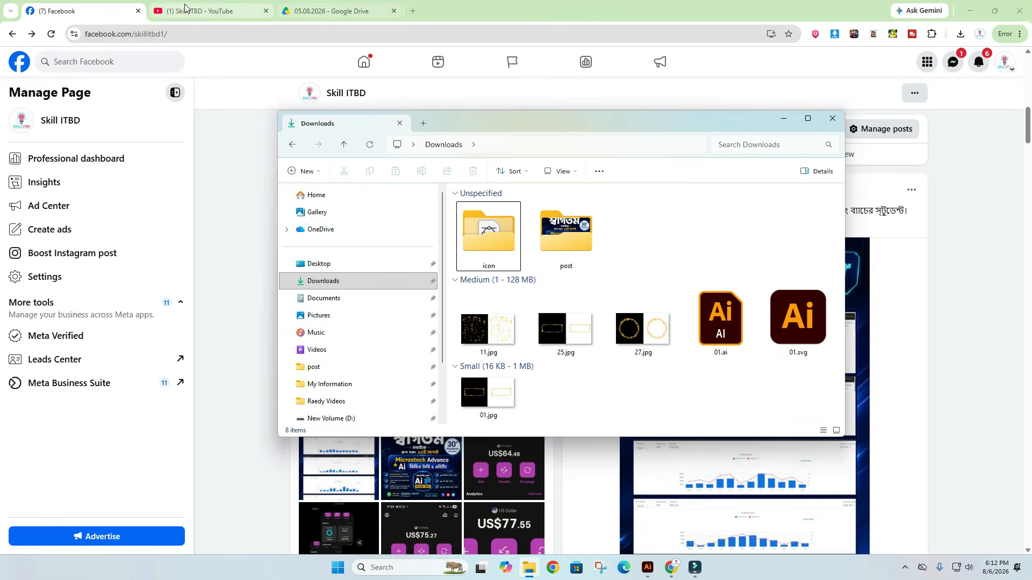
left_click(412, 11)
left_click(394, 11)
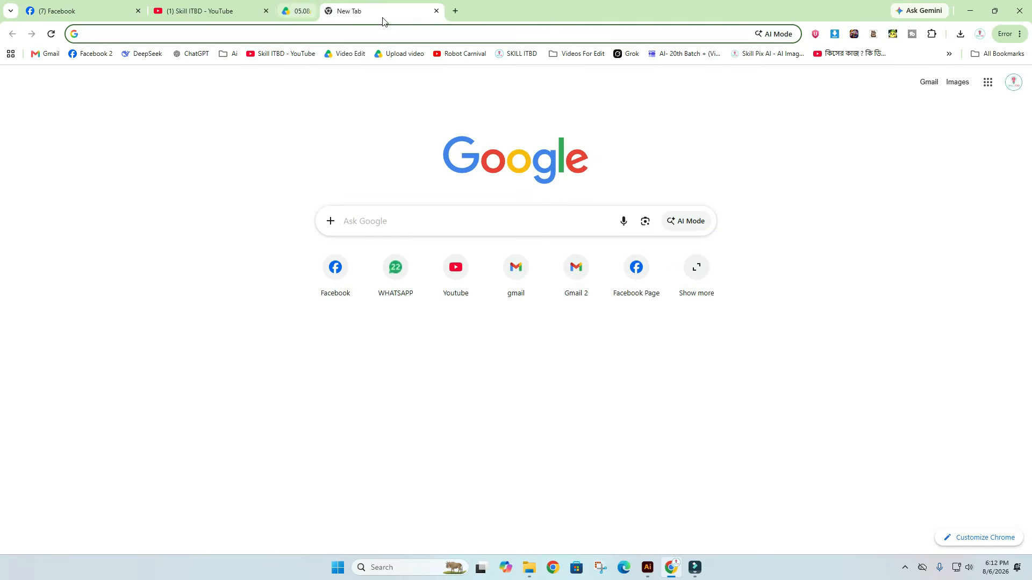
left_click(522, 53)
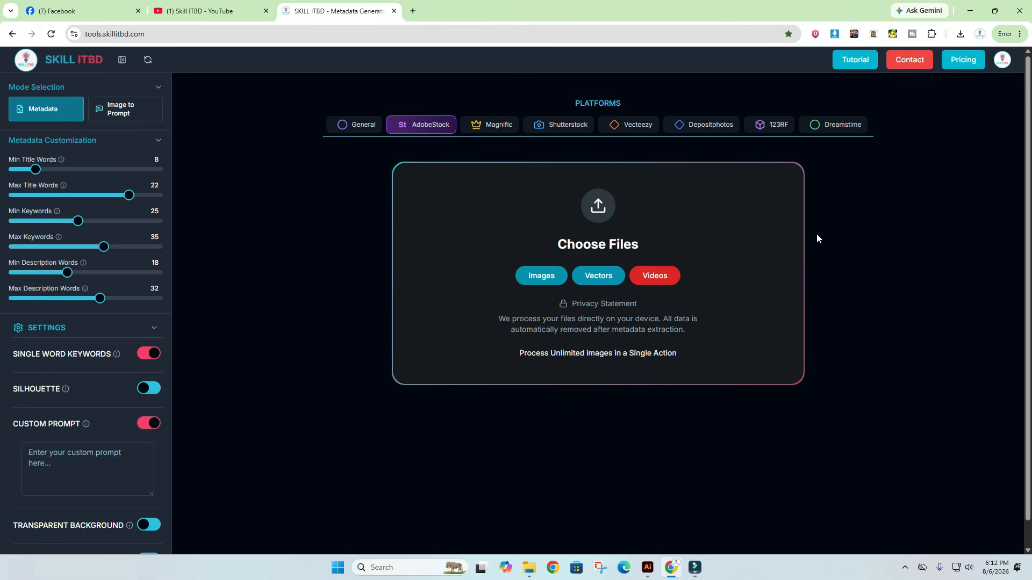
Review the site's pricing plans and the Basic plan's bKash payment form, and return to the metadata generator page.
left_click(963, 60)
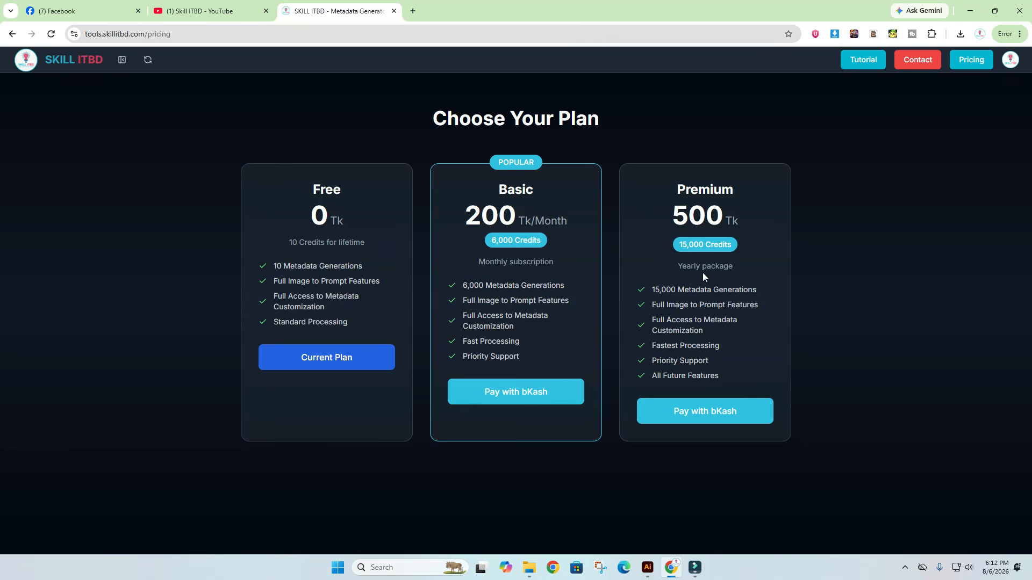
left_click(504, 397)
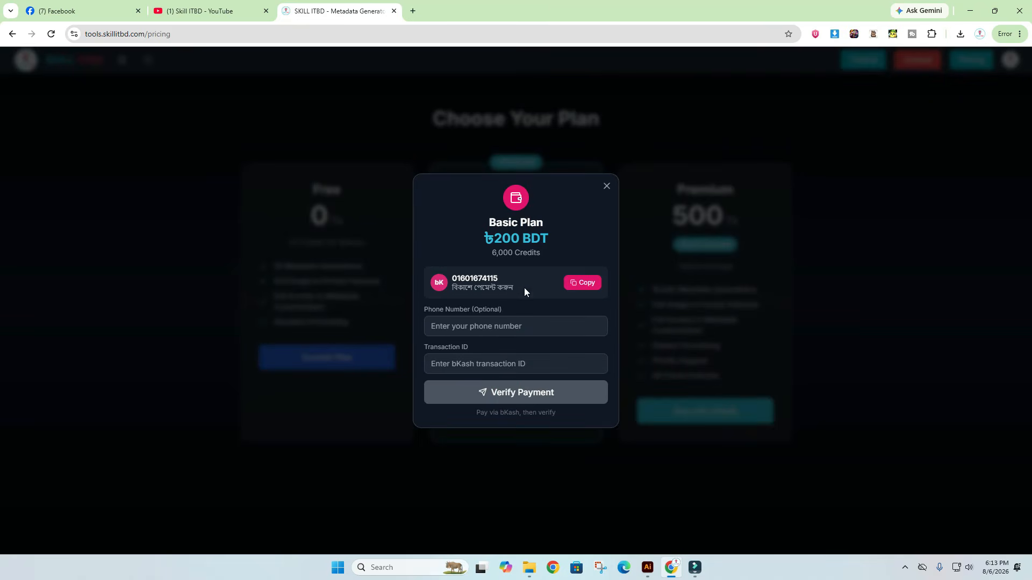
left_click_drag(524, 288, 457, 288)
left_click_drag(529, 293, 441, 284)
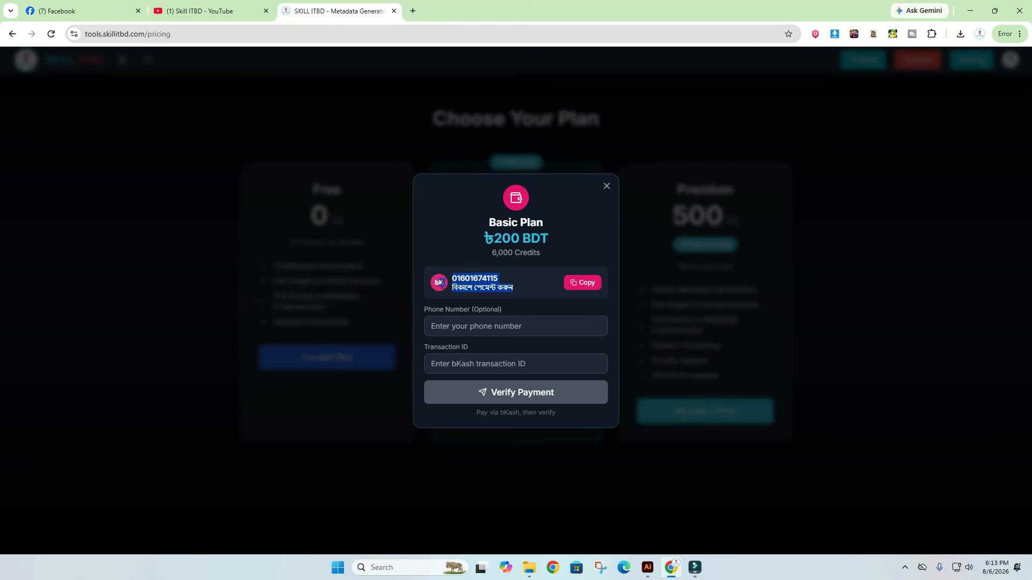
left_click(458, 332)
left_click(491, 364)
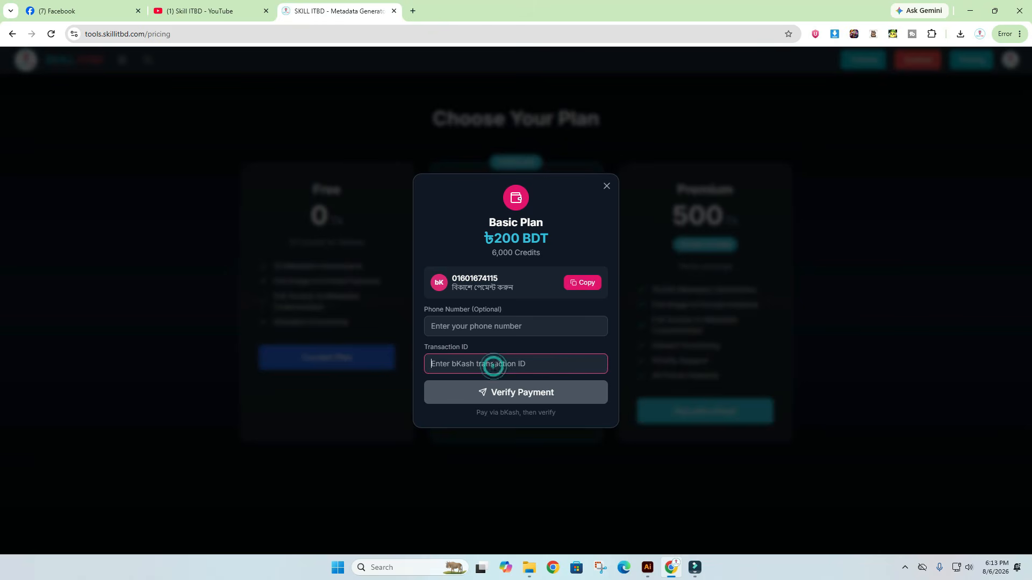
left_click(607, 187)
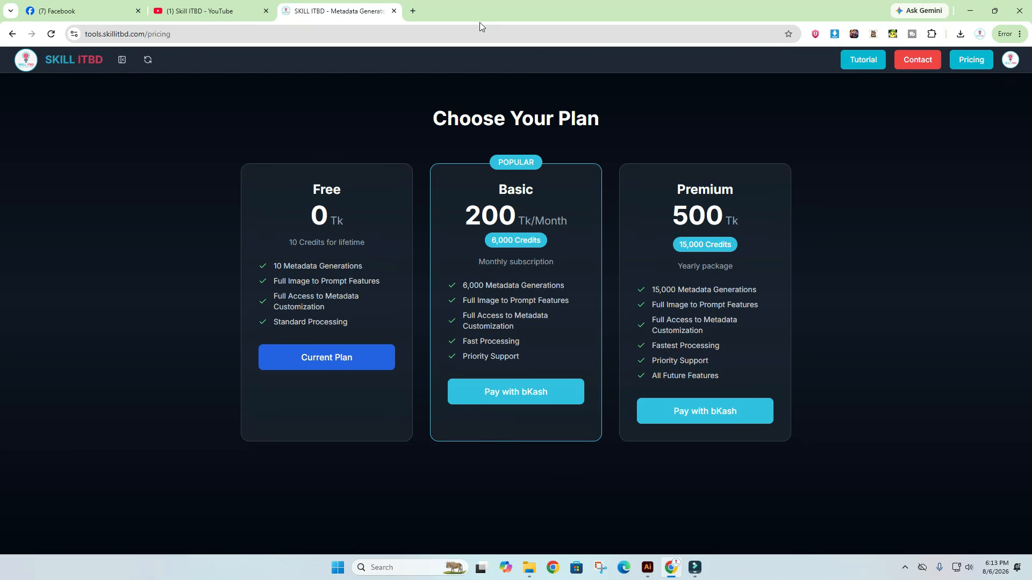
left_click(12, 34)
Upload 01.jpg from the Downloads folder to the AdobeStock metadata generator.
left_click(529, 568)
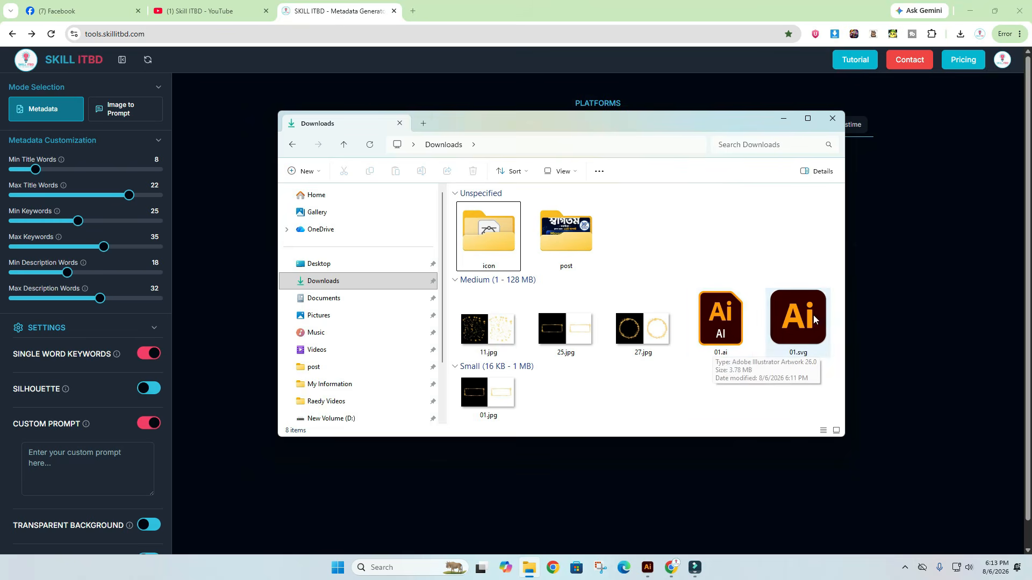
left_click(502, 397)
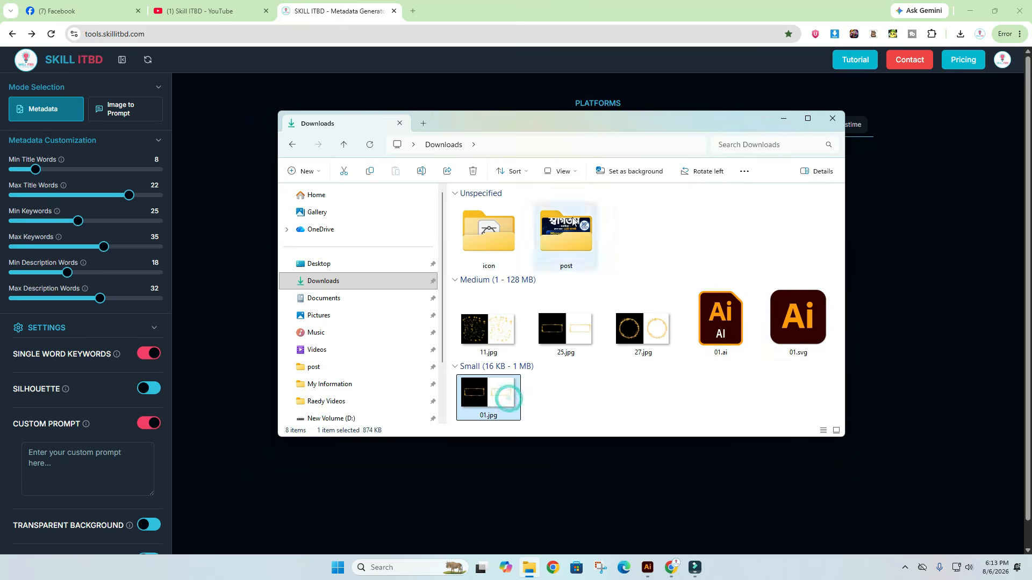
left_click_drag(625, 123, 251, 137)
left_click_drag(113, 412, 637, 276)
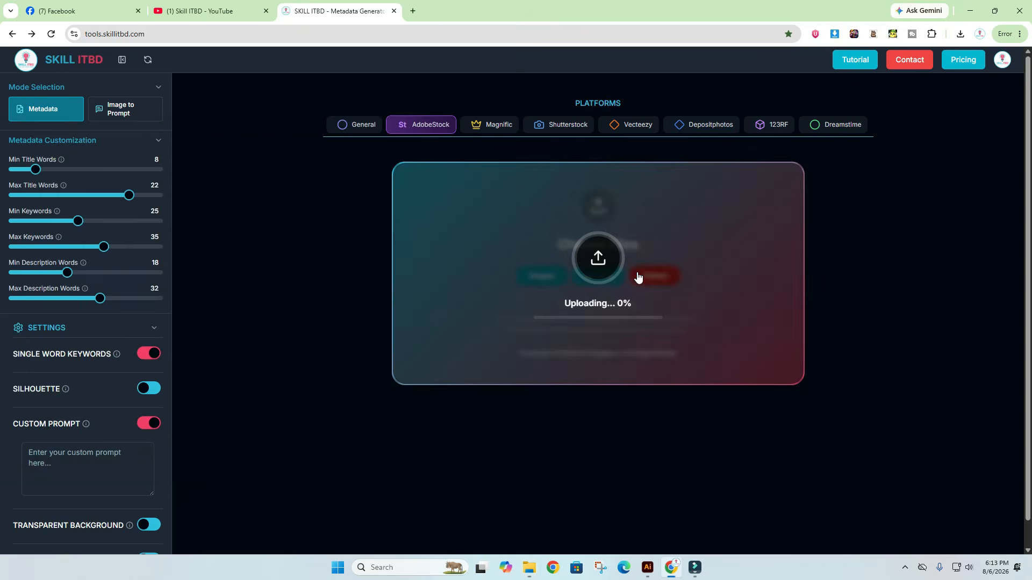
Set the metadata CSV format to EPS and process 01.jpg to generate its AdobeStock metadata.
scroll(724, 405, "down", 1)
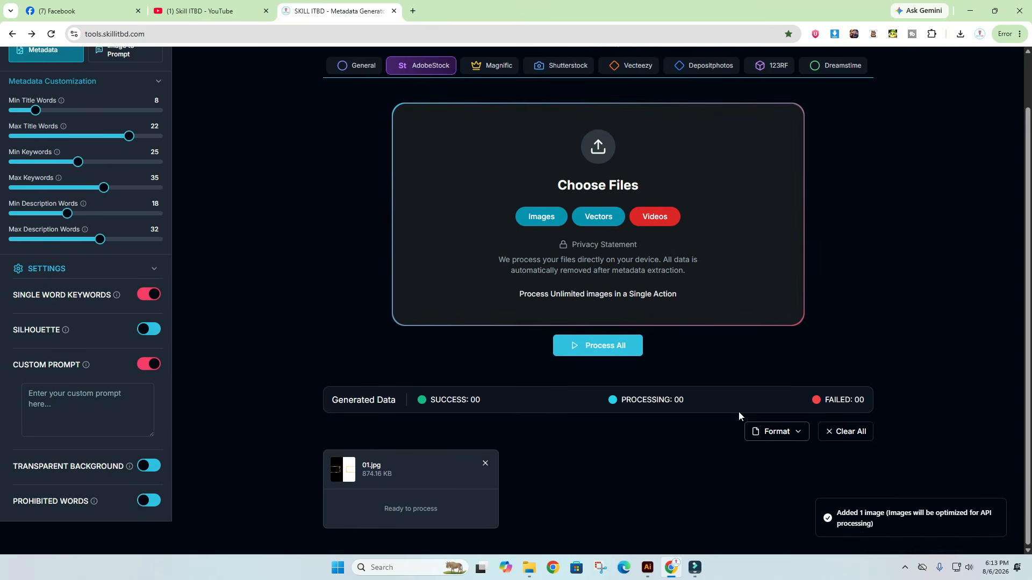
left_click(776, 432)
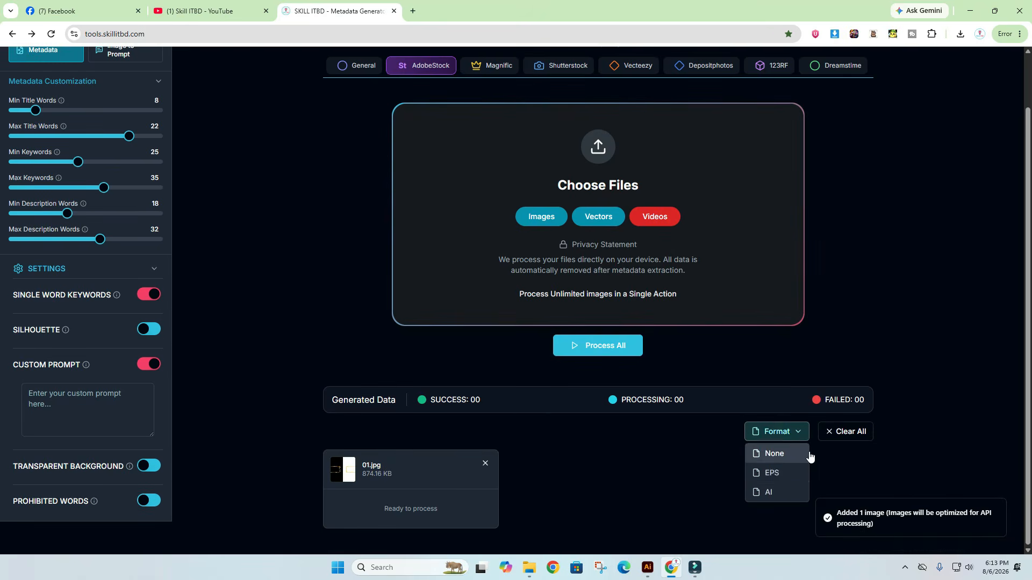
left_click(778, 479)
left_click(795, 431)
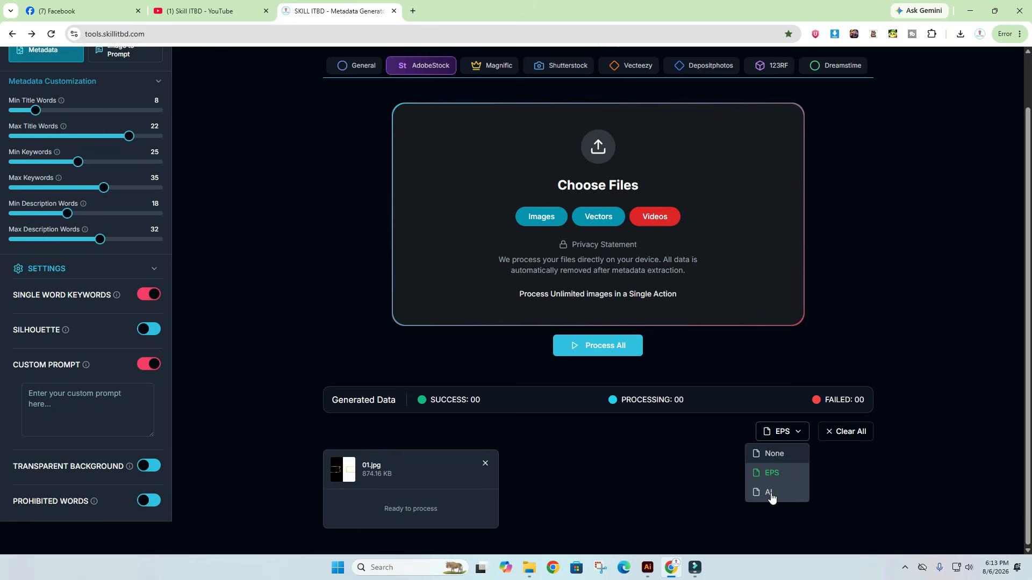
left_click(772, 494)
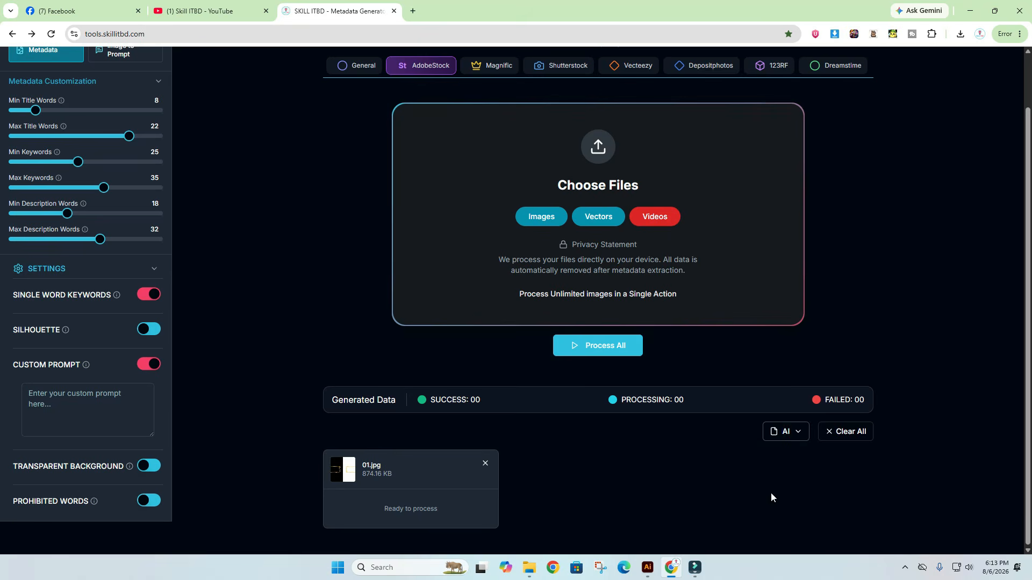
left_click(789, 431)
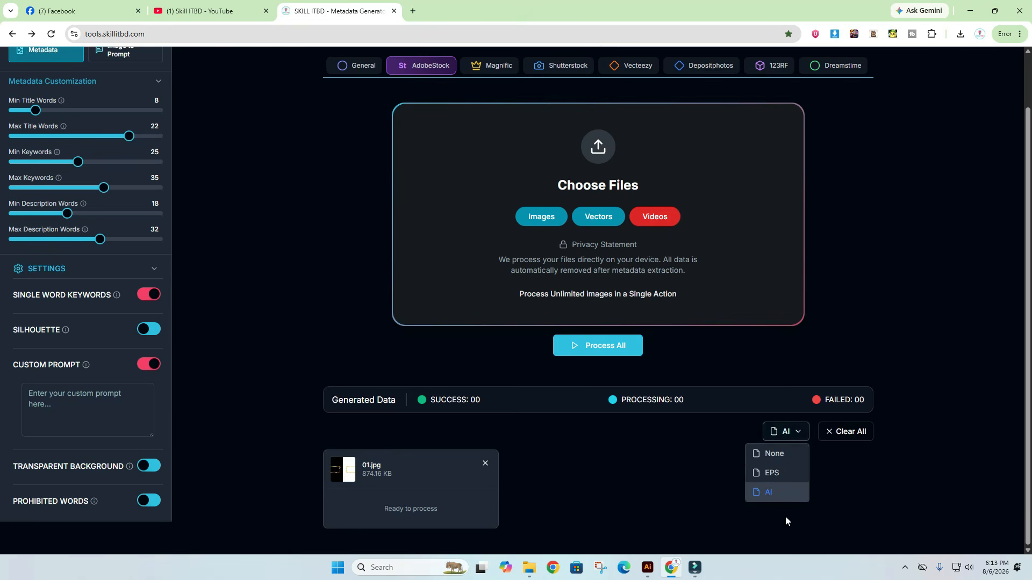
left_click(773, 475)
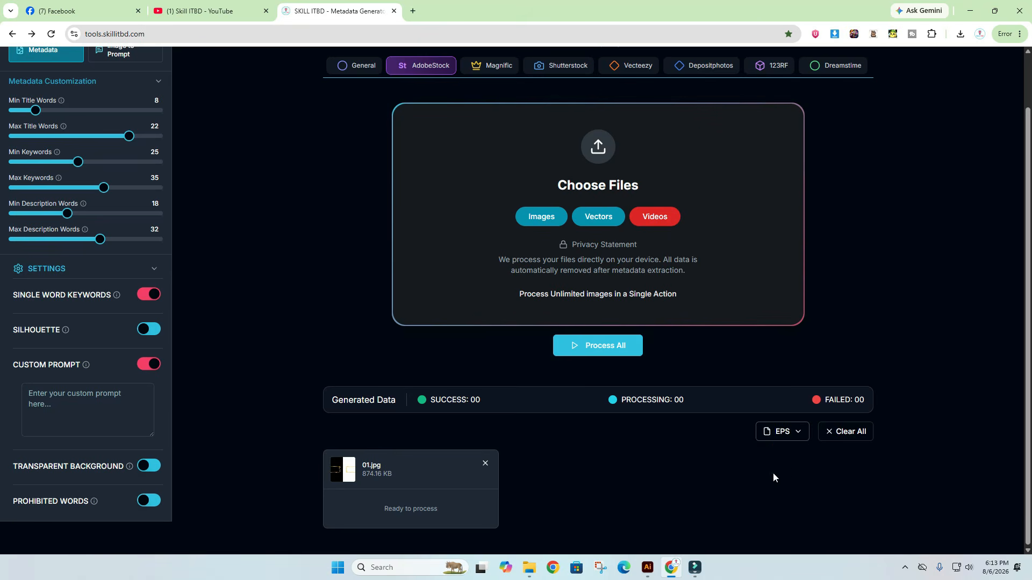
left_click(609, 348)
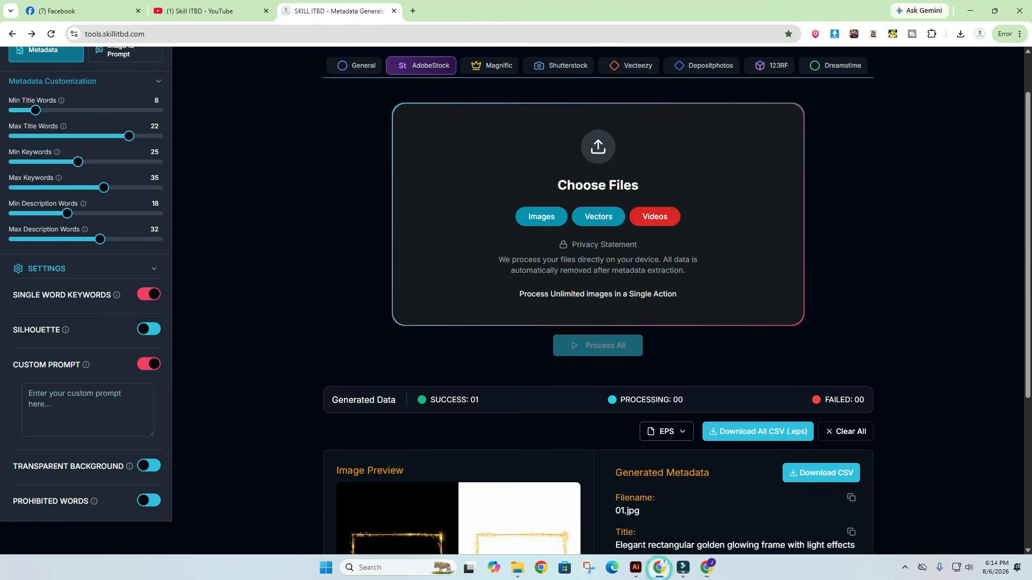
Copy the generated title for 01.jpg and switch to the Adobe Stock contributor uploads window.
scroll(785, 462, "down", 5)
left_click_drag(830, 316, 613, 304)
mouse_move(707, 567)
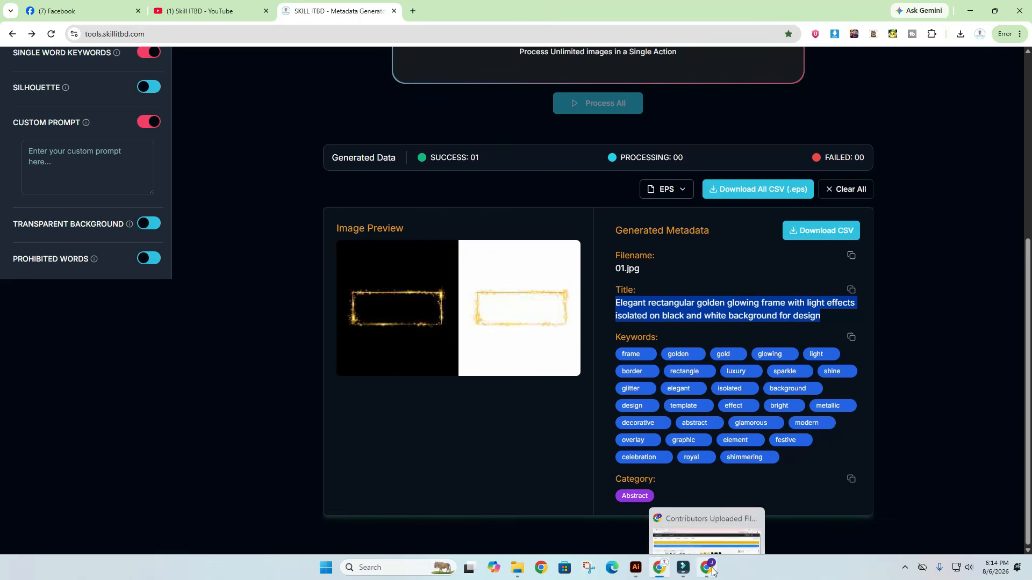
left_click(723, 535)
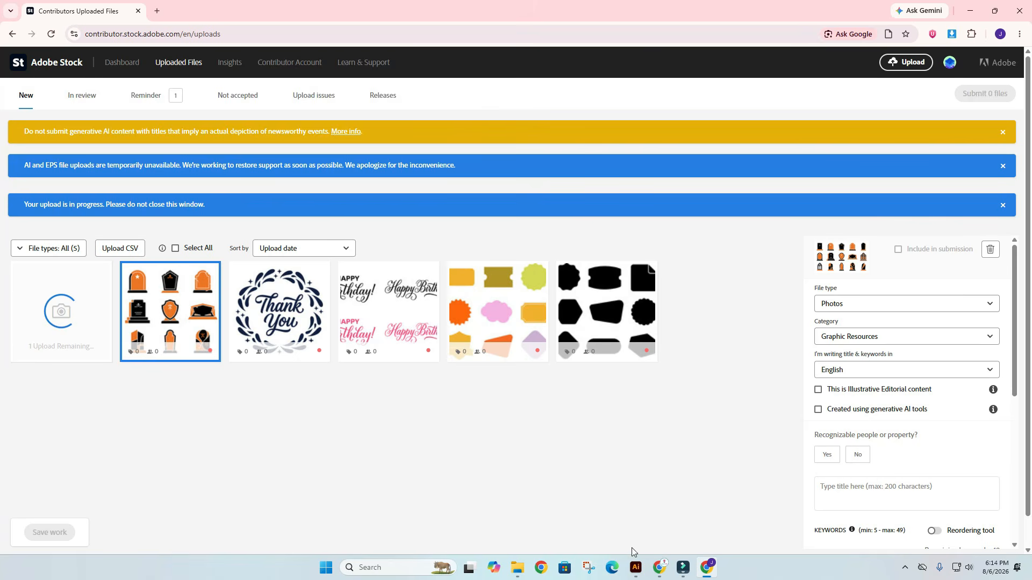
Switch to the Skill ITBD Facebook page and look through its recent posts.
left_click(660, 567)
left_click(107, 7)
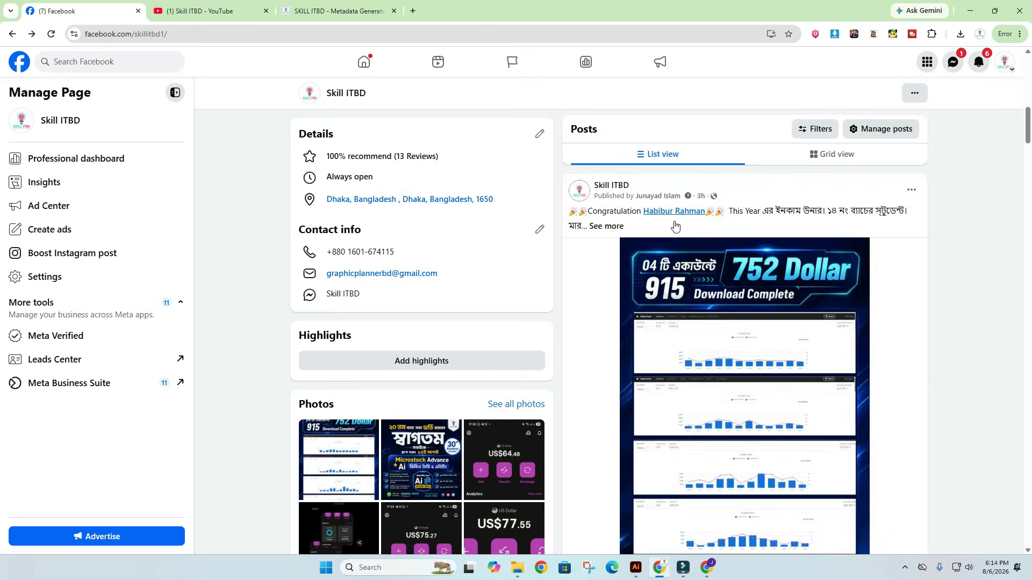
scroll(773, 438, "down", 5)
scroll(772, 439, "down", 15)
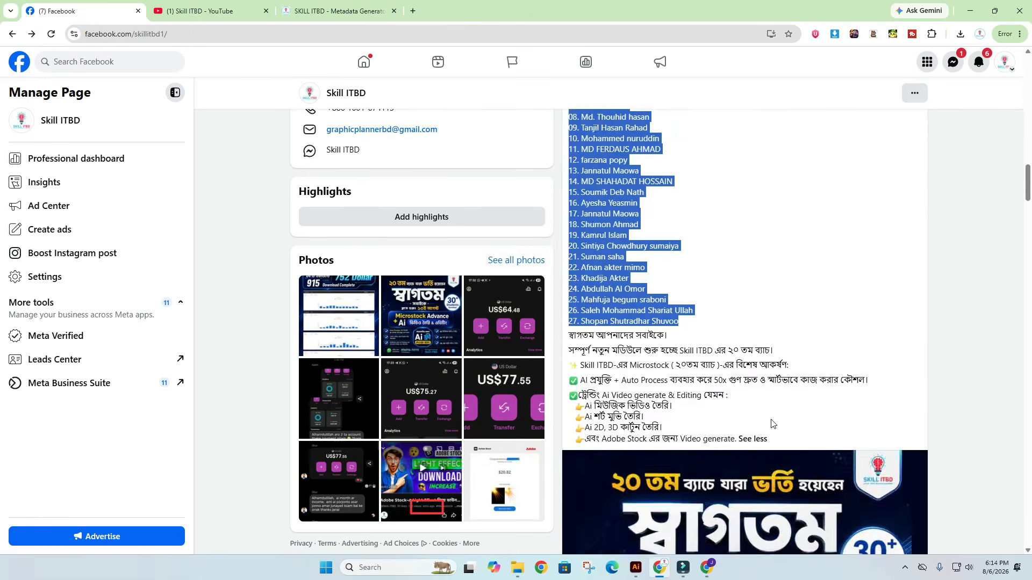
scroll(776, 402, "up", 2)
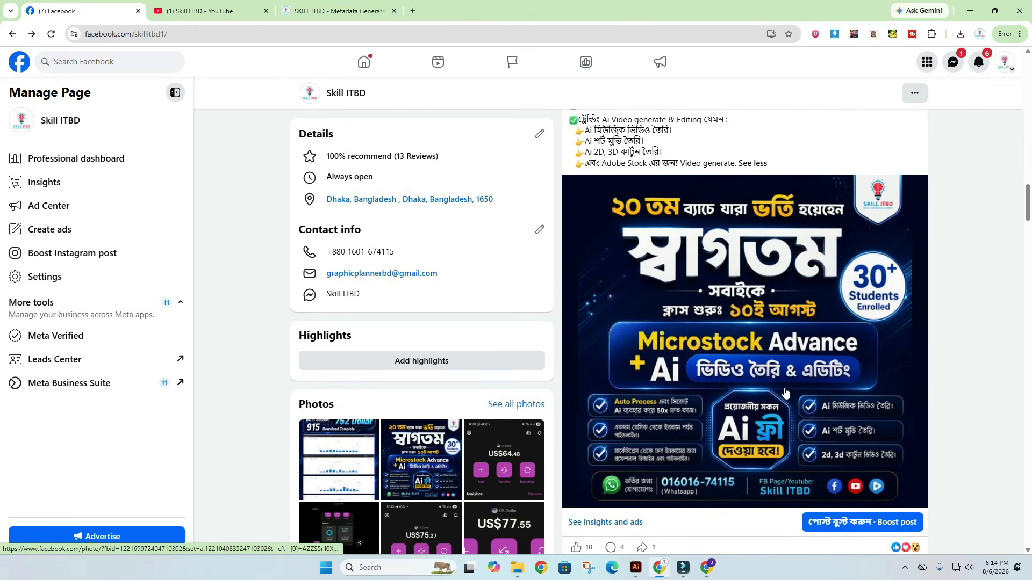
scroll(792, 375, "down", 8)
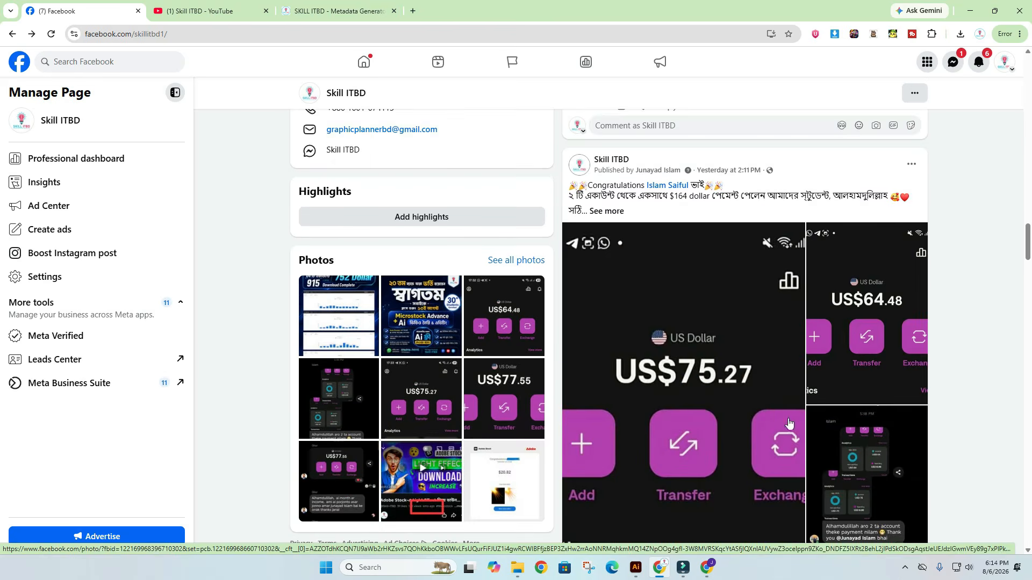
scroll(831, 412, "up", 12)
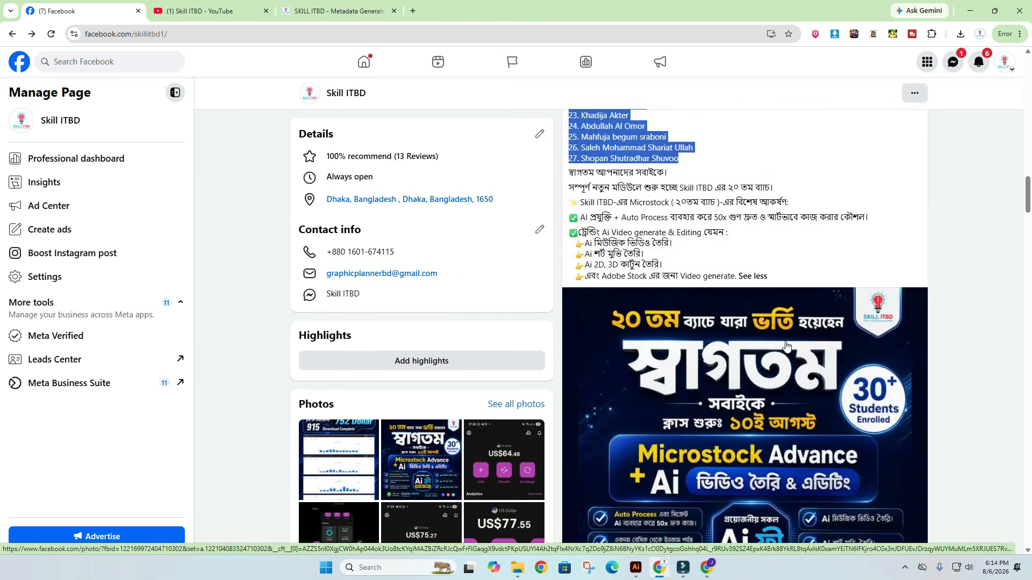
scroll(785, 347, "up", 7)
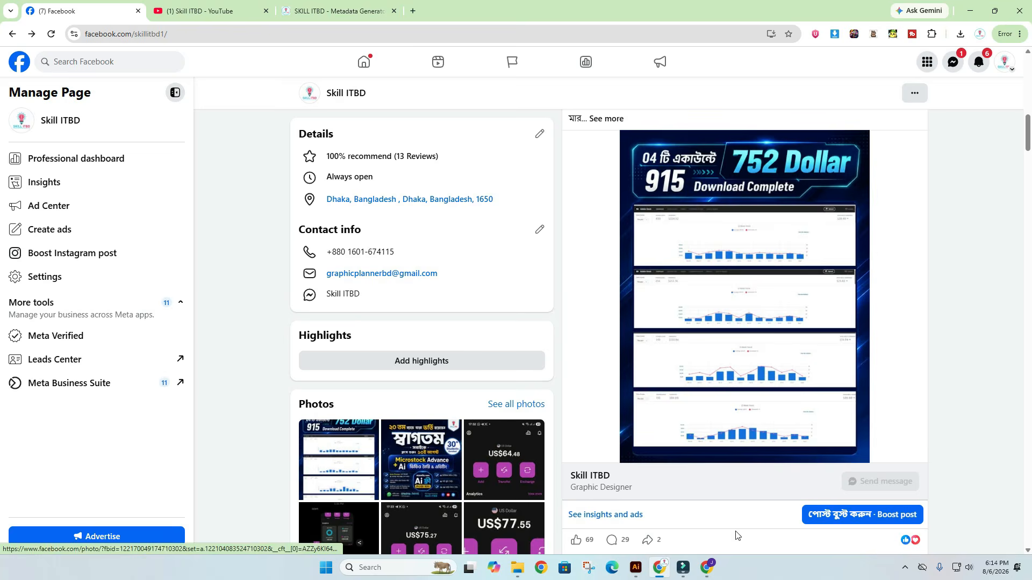
In Adobe Stock, set recognizable people or property to No for the golden frame upload and paste the generated title.
left_click(707, 567)
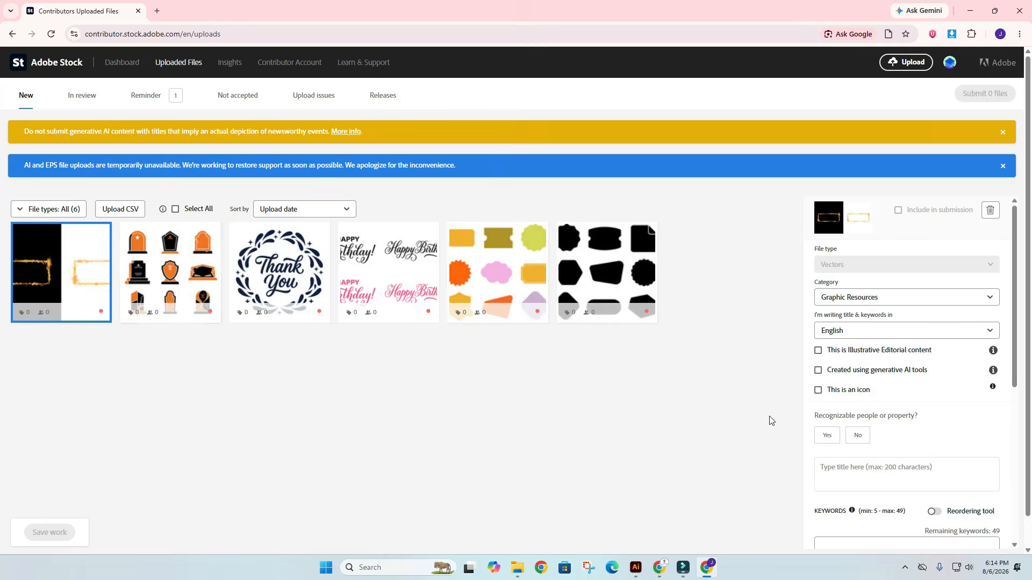
left_click(856, 435)
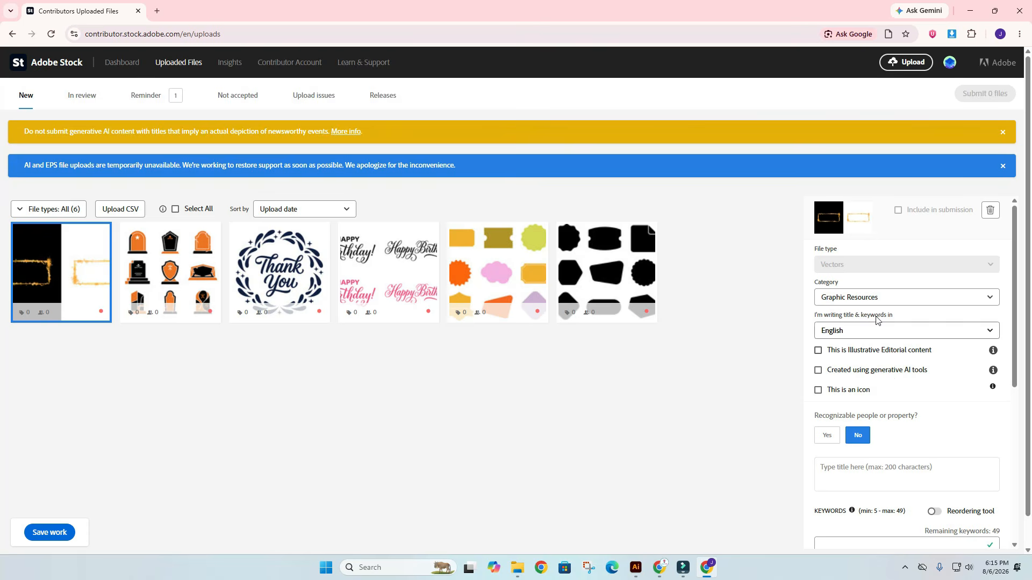
left_click(860, 298)
left_click(860, 439)
scroll(861, 475, "down", 2)
left_click(842, 371)
left_click(834, 450)
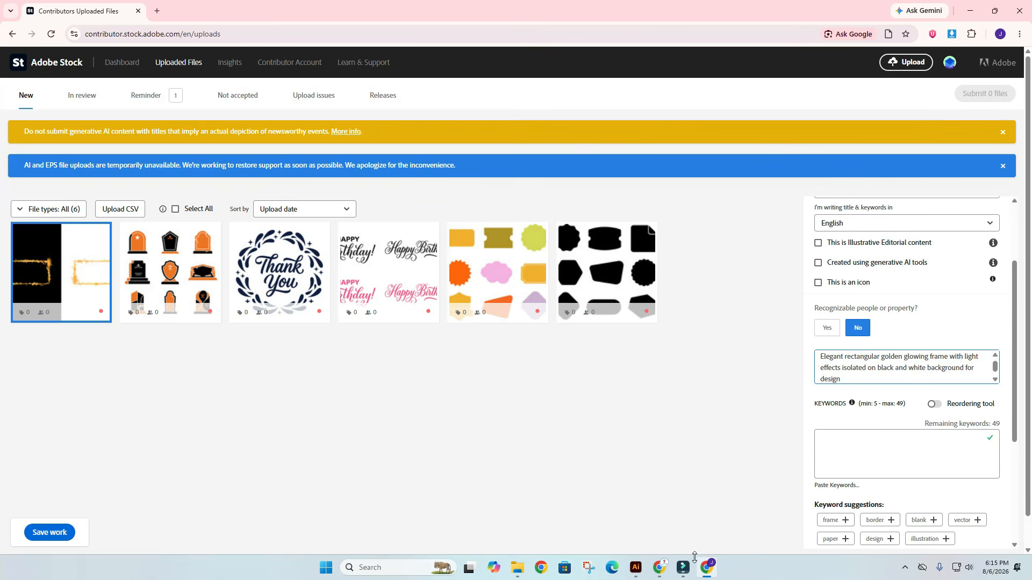
Copy the generated category from the SKILL ITBD metadata and try to enter it in the golden frame's keywords on Adobe Stock.
left_click(660, 567)
scroll(448, 144, "down", 2)
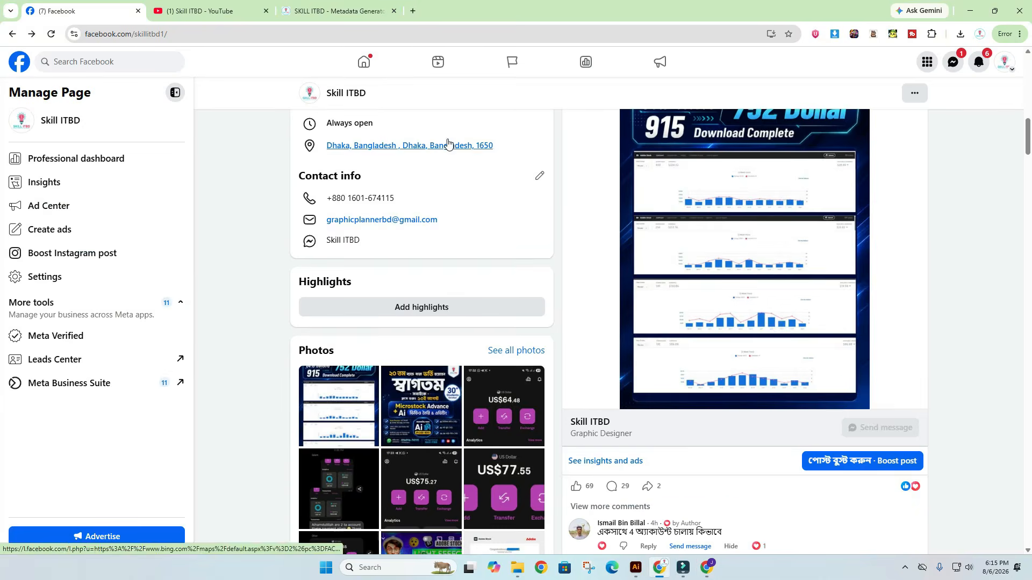
left_click(344, 10)
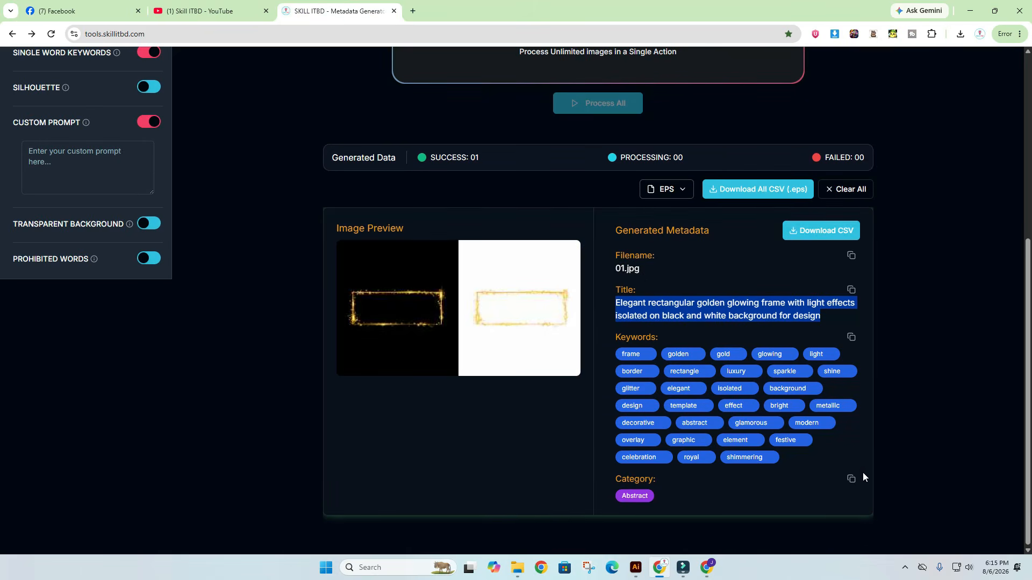
left_click(851, 479)
left_click(707, 567)
left_click(838, 454)
key("Return")
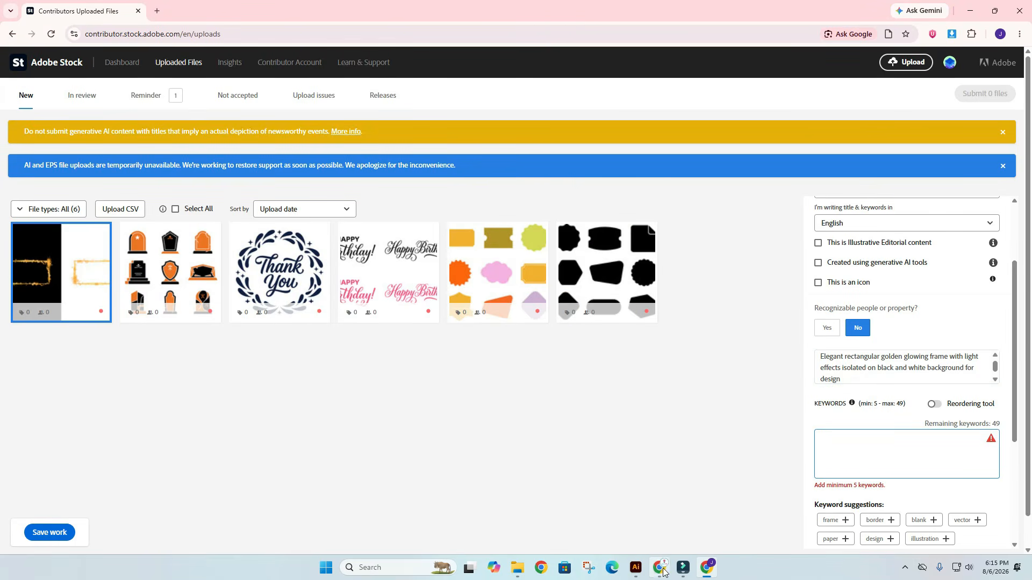
Copy the generated keywords from SKILL ITBD, paste them as the golden frame's keywords on Adobe Stock and save the work.
left_click(661, 569)
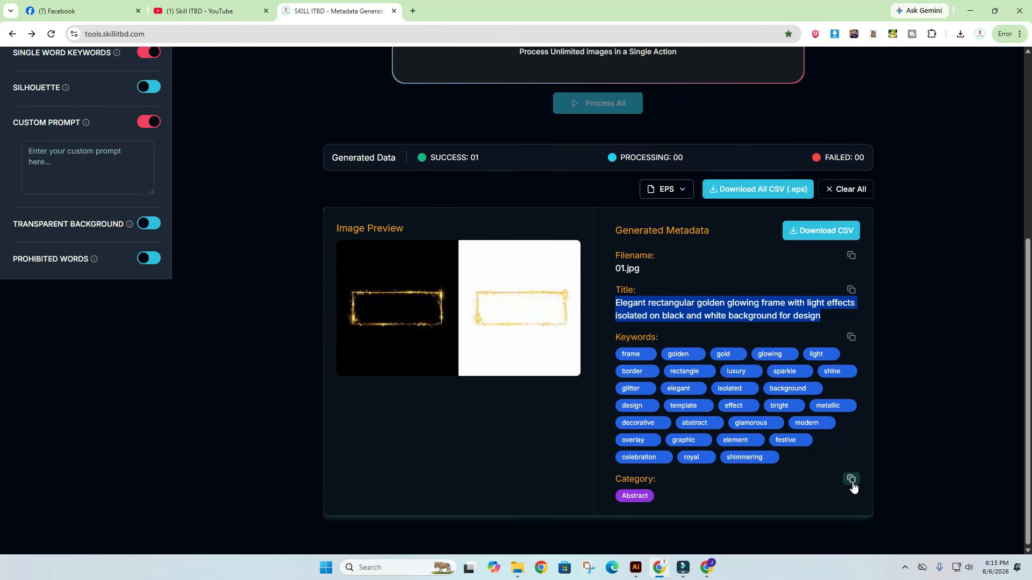
left_click(844, 452)
left_click(851, 337)
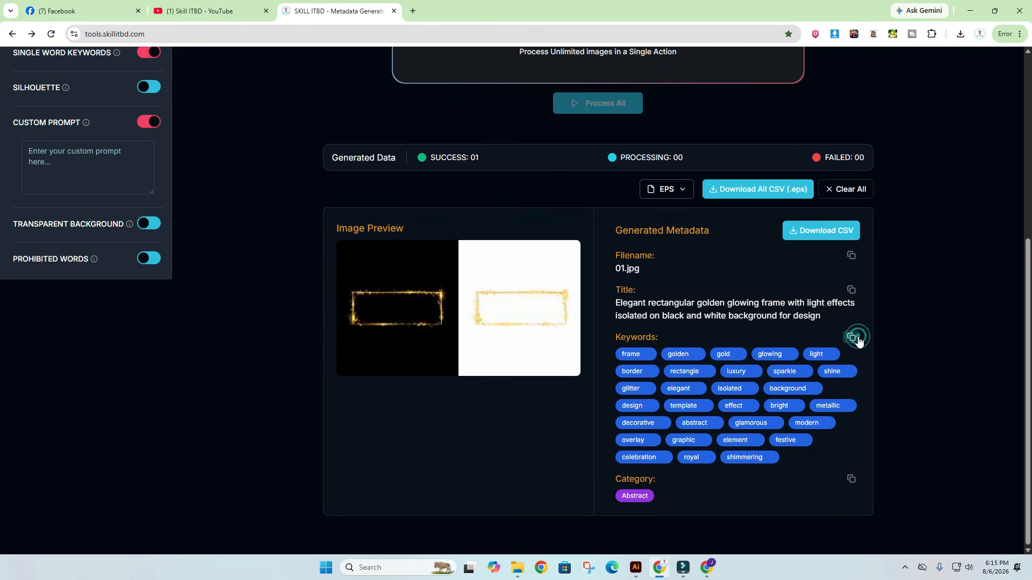
left_click(709, 569)
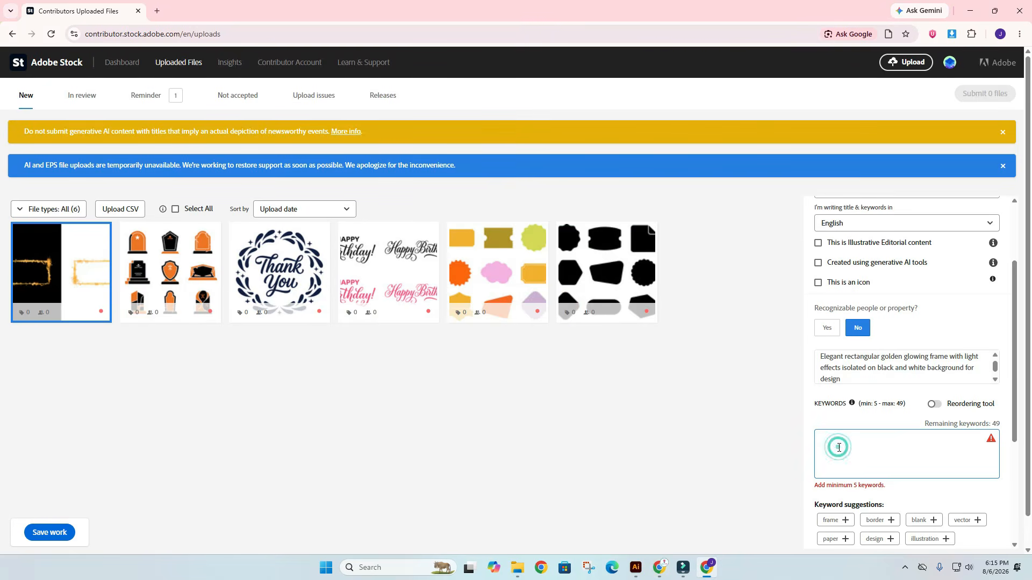
key("ctrl+v")
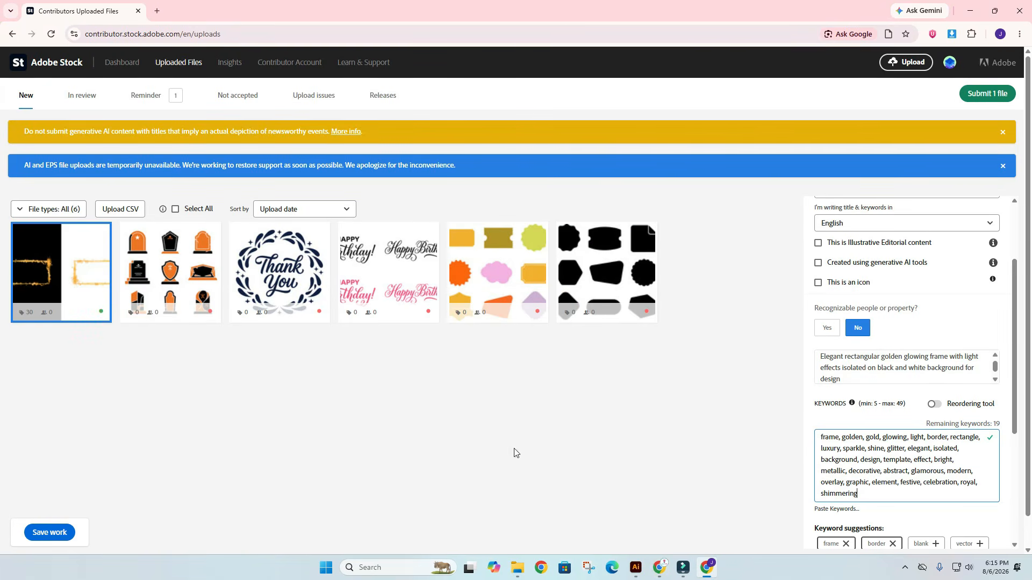
left_click(46, 531)
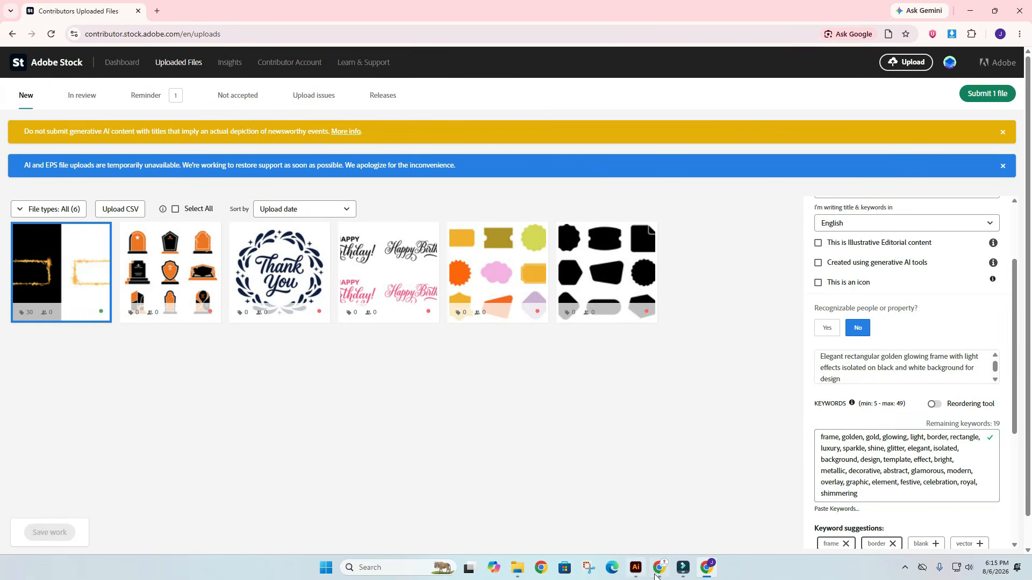
Download all generated metadata from SKILL ITBD as a CSV for EPS files and check the Downloads folder.
left_click(657, 563)
scroll(814, 262, "up", 4)
left_click(782, 405)
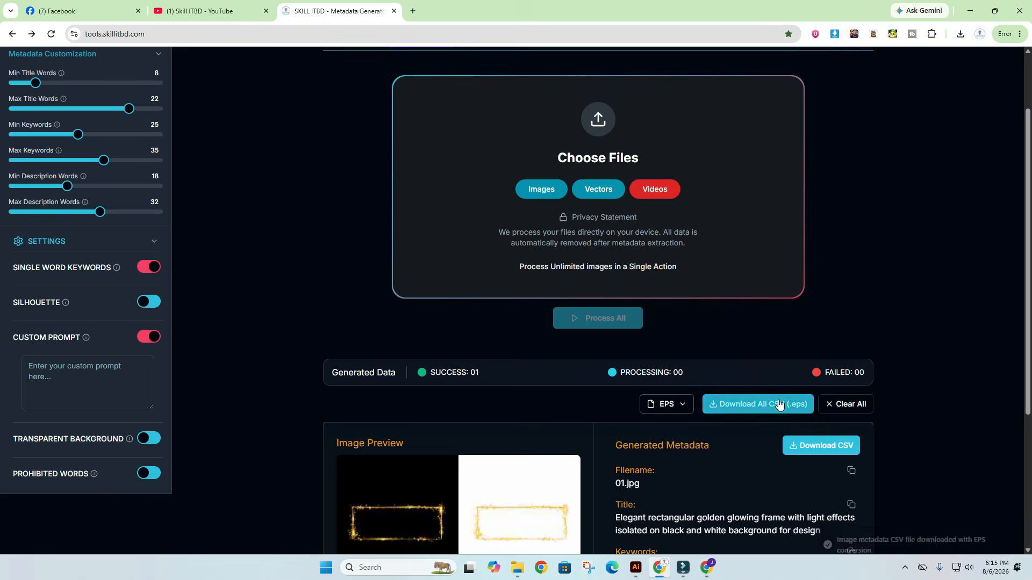
left_click(517, 568)
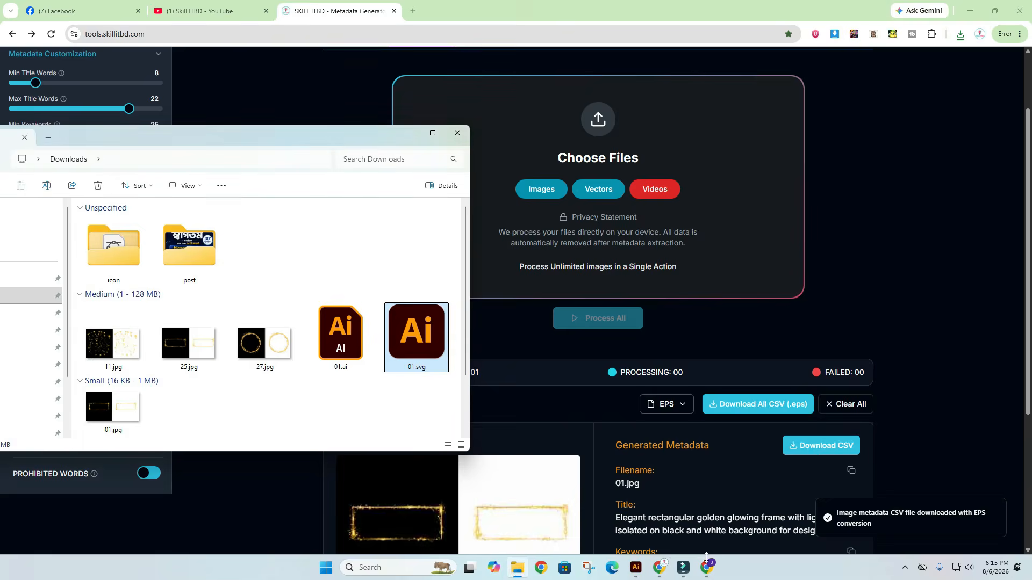
Start a metadata CSV upload on Adobe Stock with the AdobeStock metadata CSV from the Downloads folder, and cancel it.
left_click(707, 567)
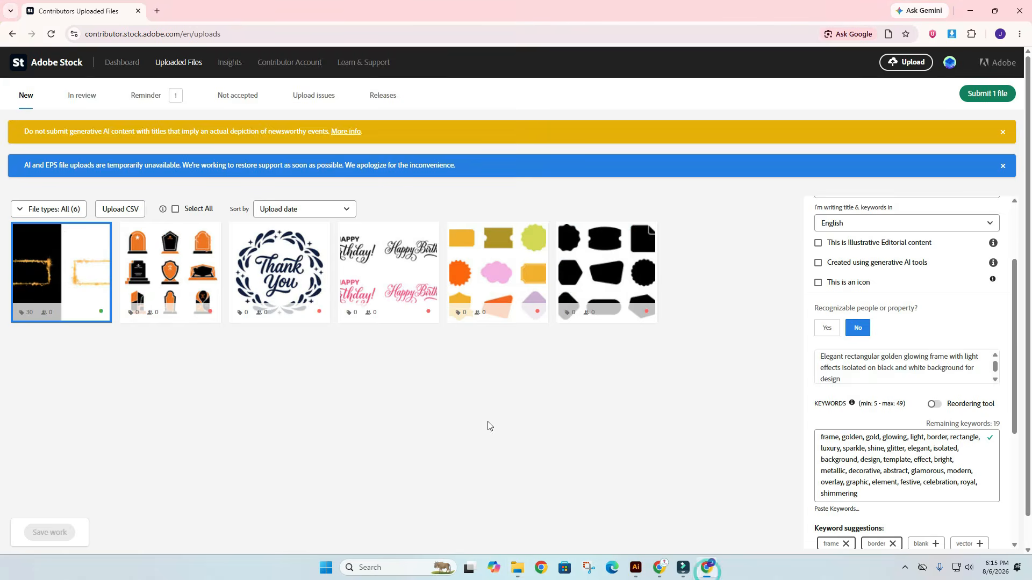
left_click(120, 209)
left_click(606, 471)
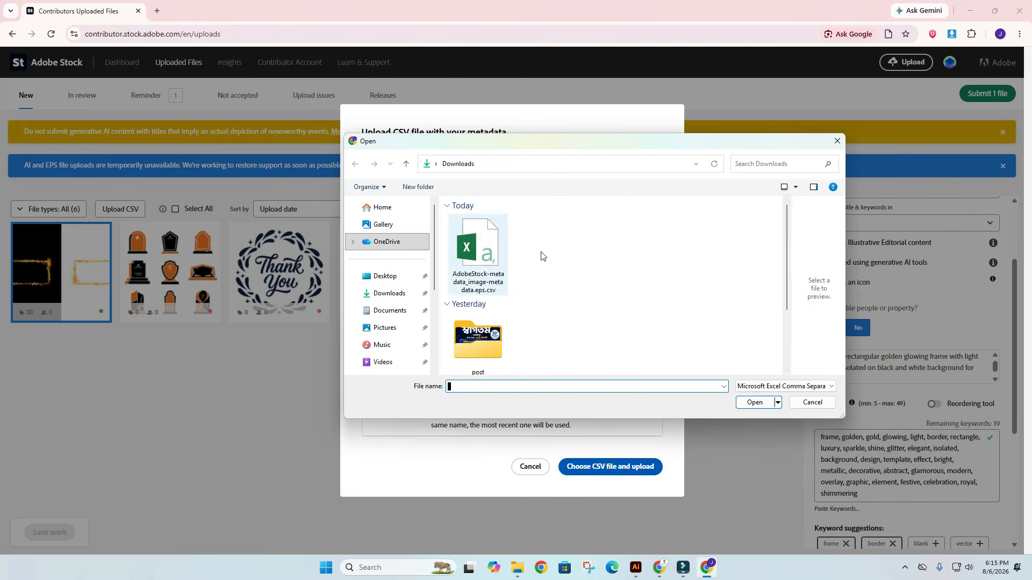
left_click(474, 253)
left_click(812, 403)
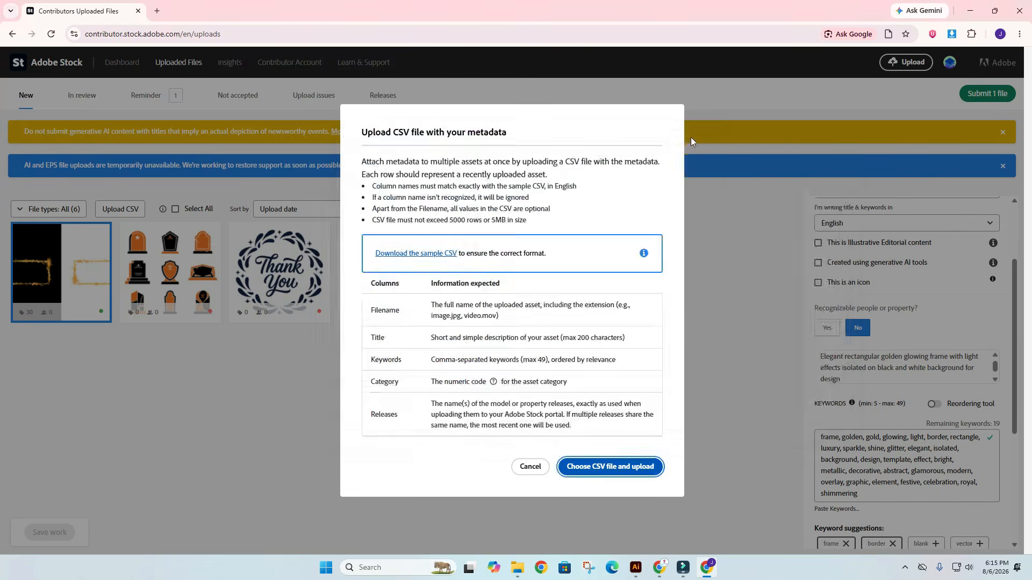
left_click(530, 466)
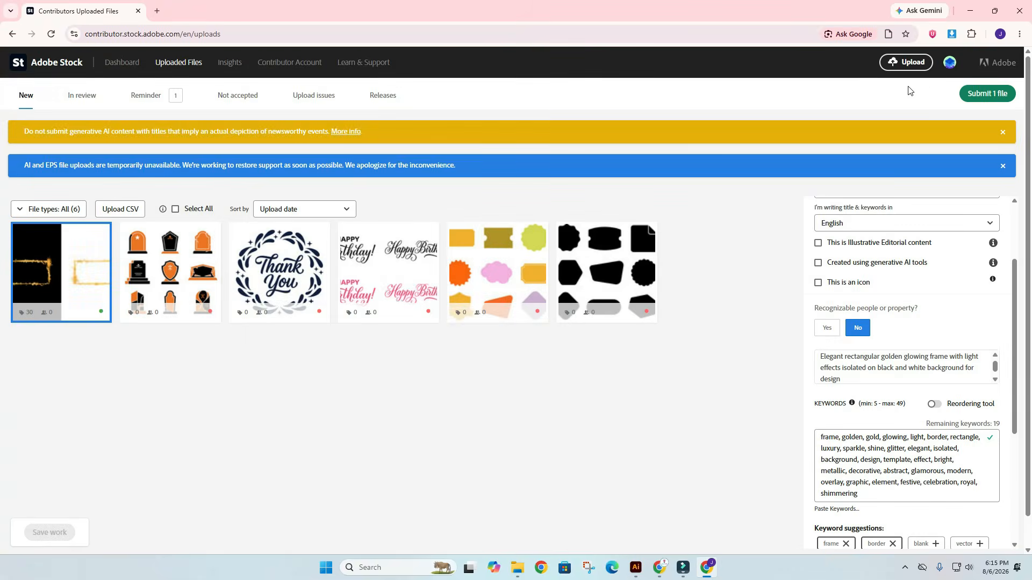
Submit the golden frame file, accepting both terms and completing the human verification by choosing the images containing a cat.
left_click(986, 94)
left_click(377, 160)
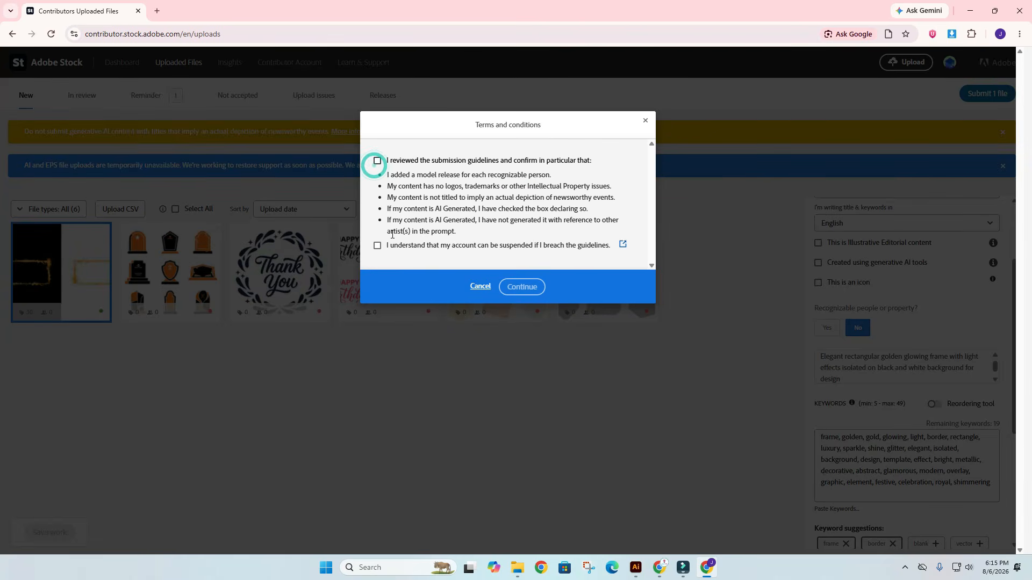
left_click(378, 245)
left_click(522, 286)
left_click(503, 200)
left_click(425, 200)
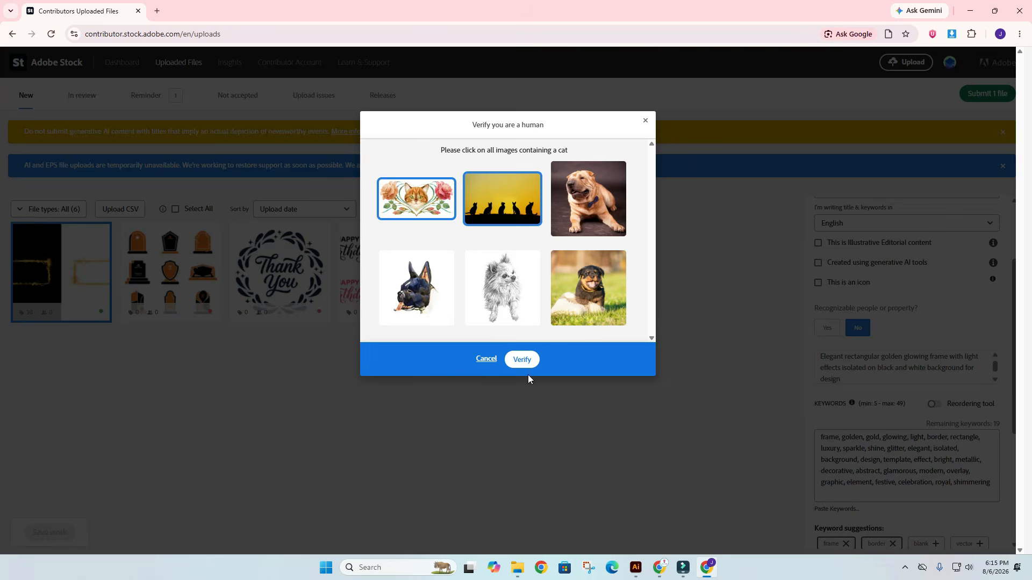
left_click(522, 359)
left_click(512, 265)
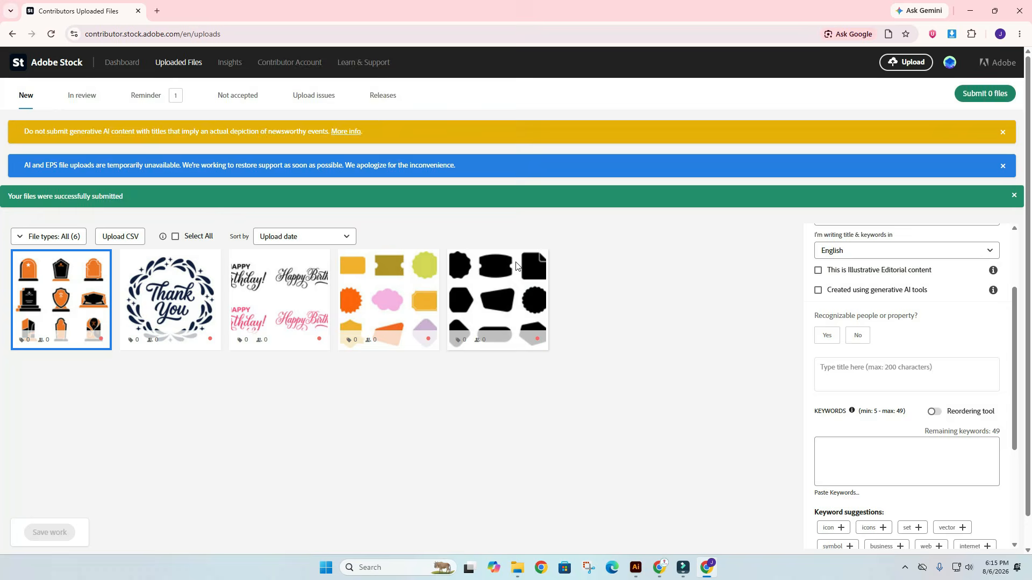
Switch to the other Chrome window and look through the latest videos on the Skill ITBD YouTube channel.
left_click(659, 568)
left_click(89, 10)
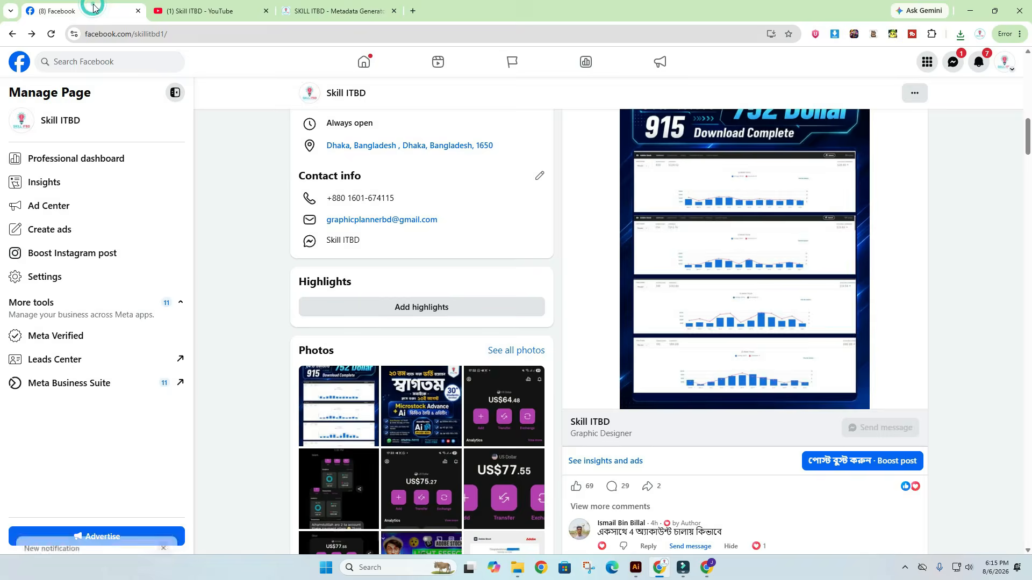
left_click(200, 11)
scroll(299, 253, "down", 2)
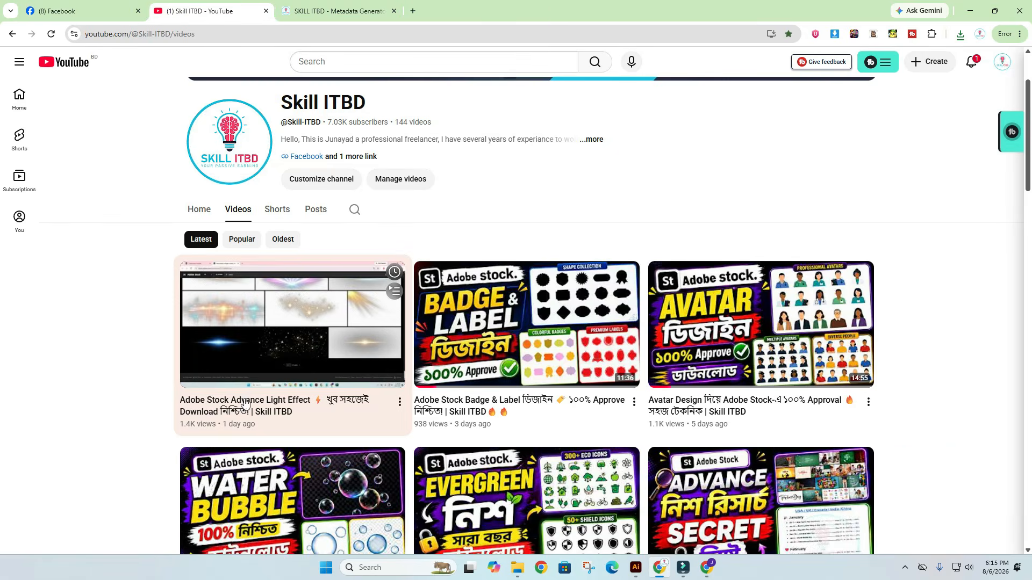